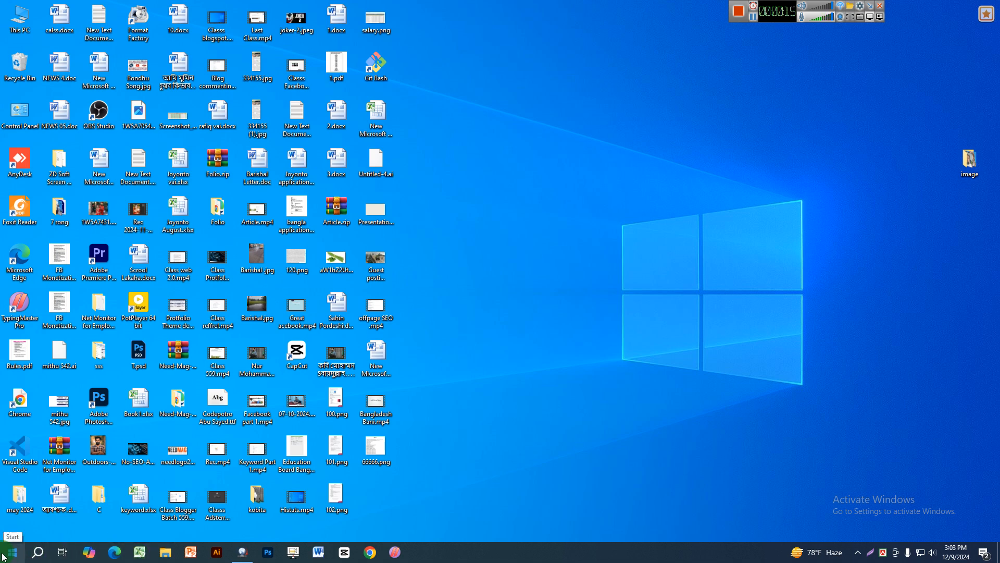
Step: Open Excel with a blank workbook and dismiss the Office activation wizard
{"action": "left_click", "coordinate": [139, 551]}
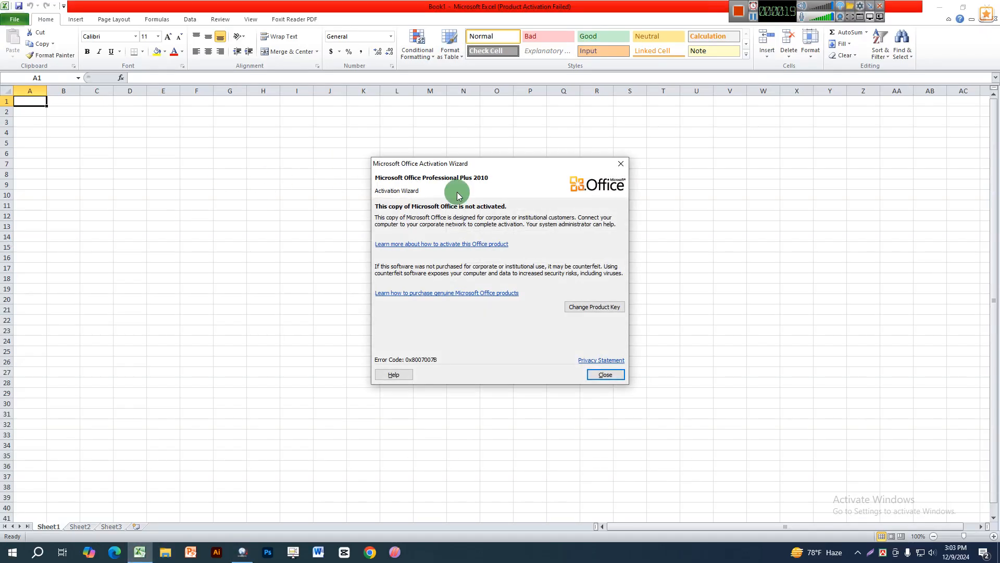
{"action": "left_click", "coordinate": [621, 164]}
{"action": "left_click", "coordinate": [240, 152]}
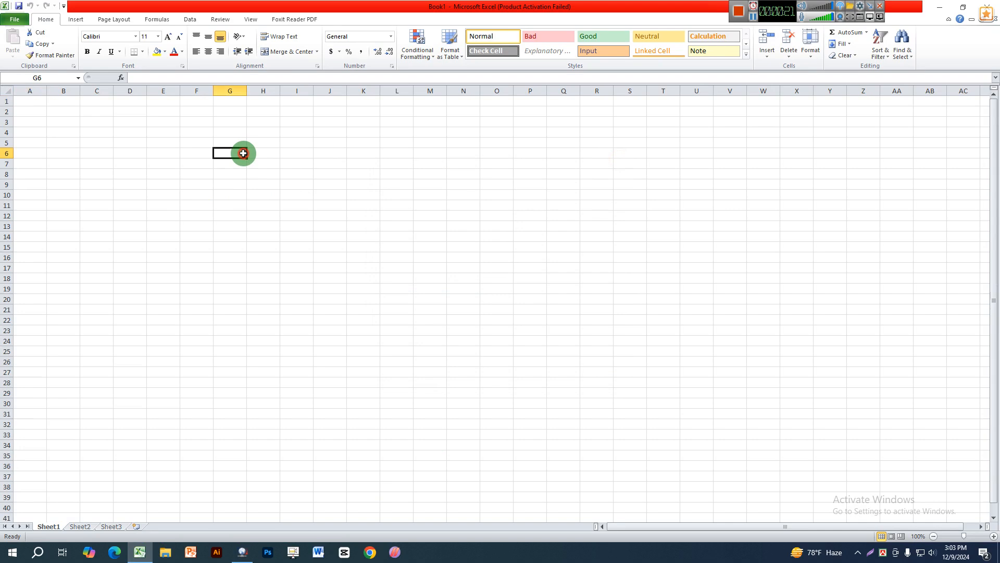
{"action": "left_click_drag", "start_coordinate": [31, 111], "coordinate": [711, 362]}
{"action": "left_click", "coordinate": [824, 269]}
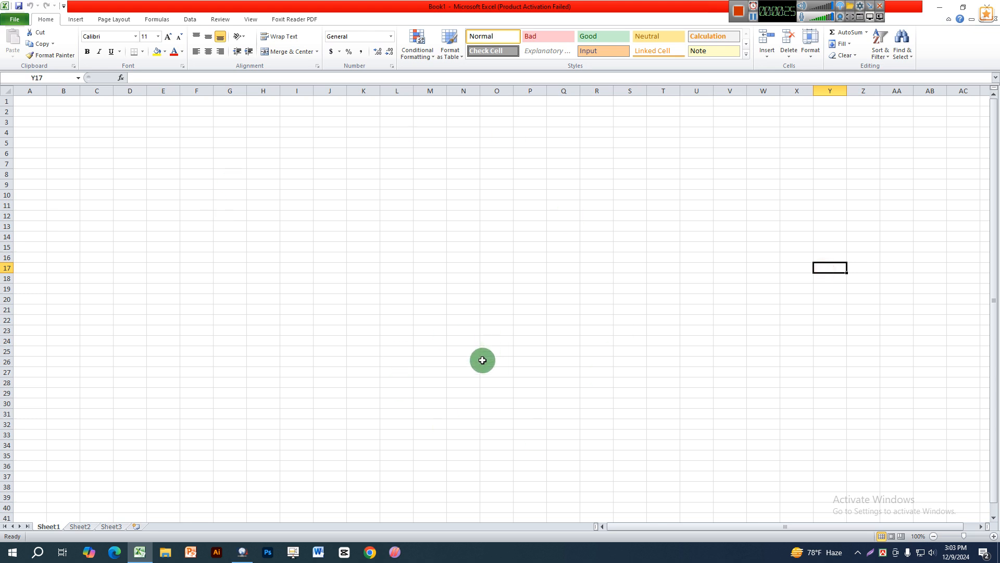
{"action": "left_click", "coordinate": [130, 131]}
{"action": "left_click", "coordinate": [306, 172]}
{"action": "left_click", "coordinate": [505, 204]}
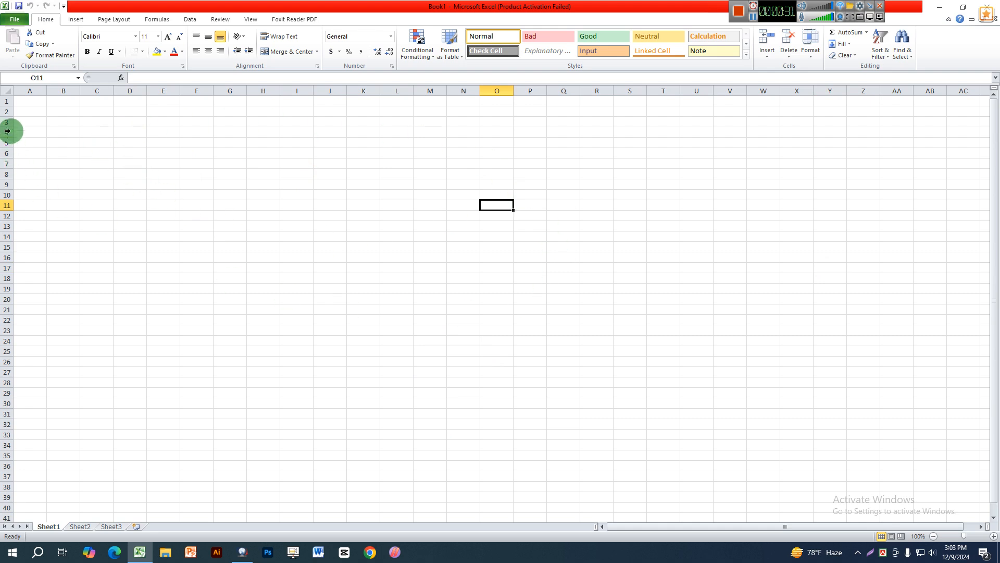
{"action": "left_click_drag", "start_coordinate": [18, 103], "coordinate": [768, 382]}
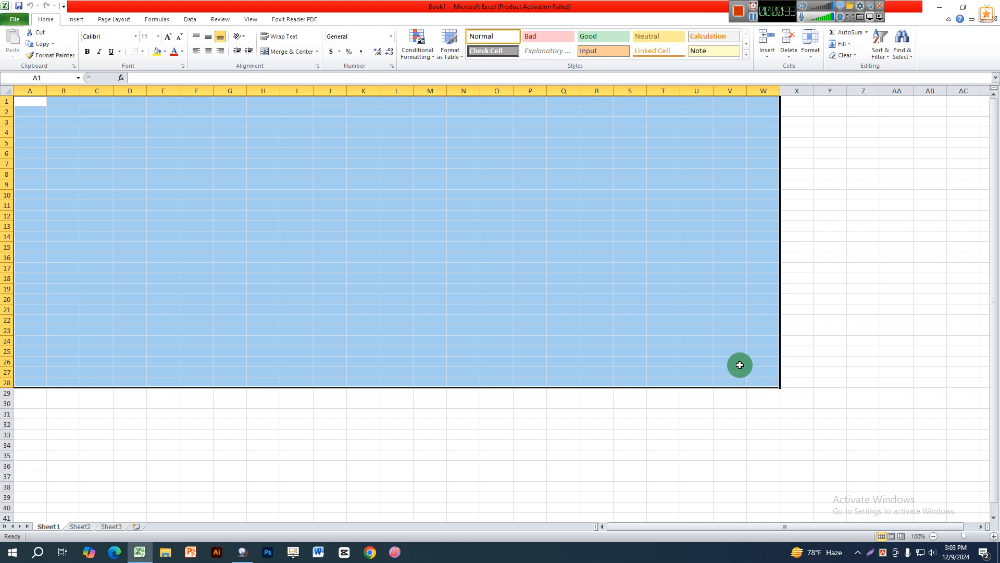
{"action": "left_click", "coordinate": [830, 268]}
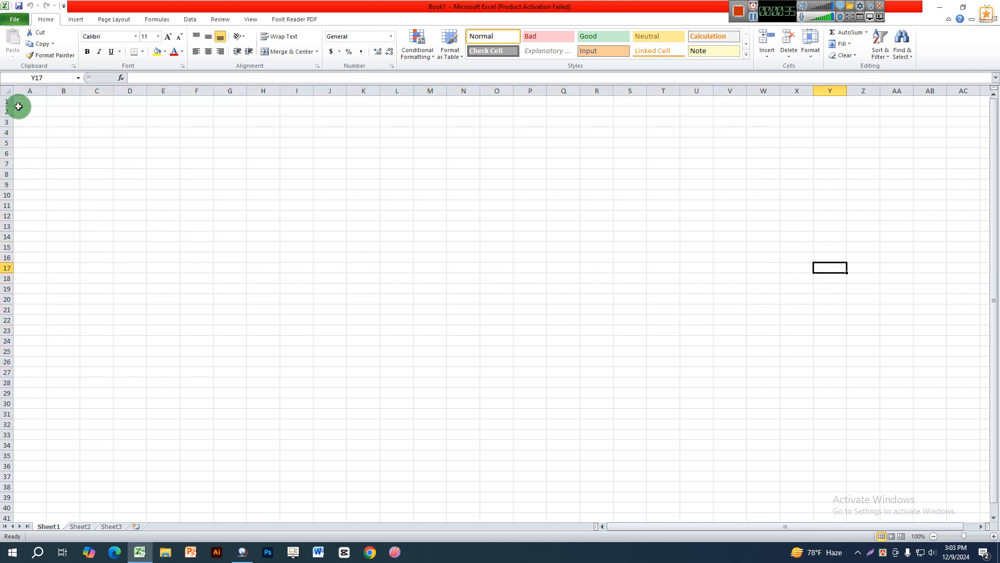
{"action": "left_click_drag", "start_coordinate": [56, 107], "coordinate": [704, 353]}
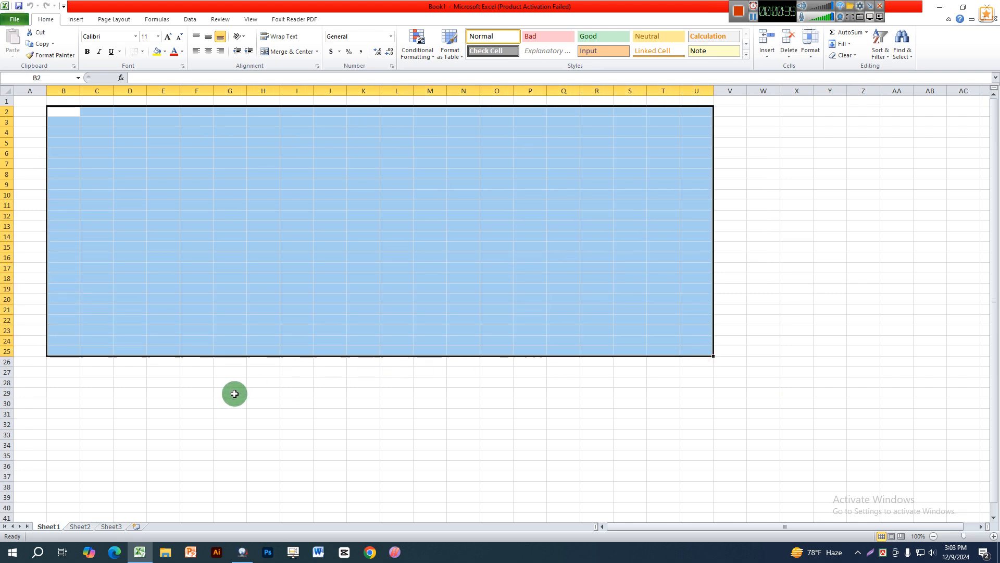
{"action": "left_click", "coordinate": [239, 394]}
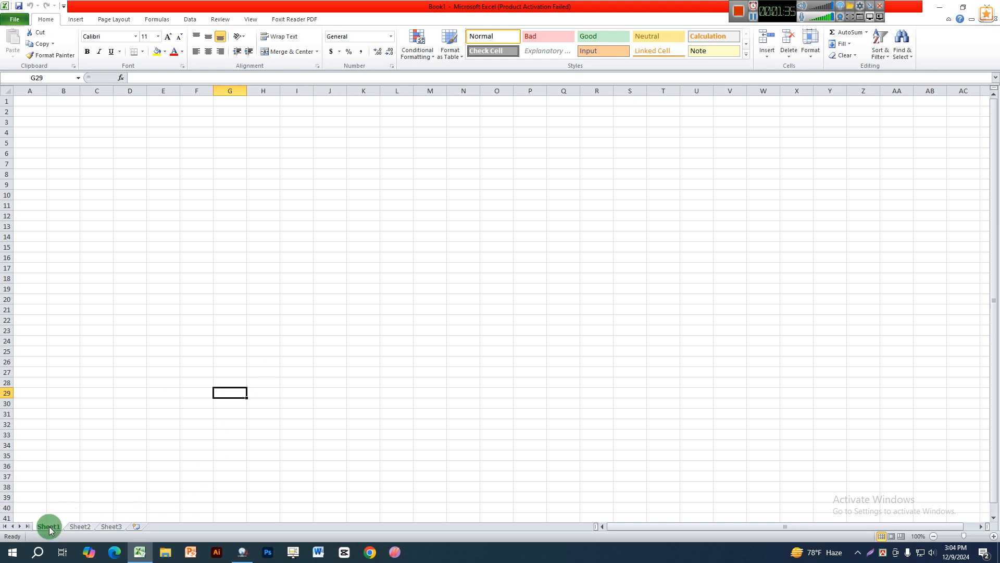
Step: Enter "truru" in cell D20 of Sheet1 and "dtudrtr" in cell C12 of Sheet2
{"action": "left_click", "coordinate": [135, 297]}
{"action": "type", "text": "truru"}
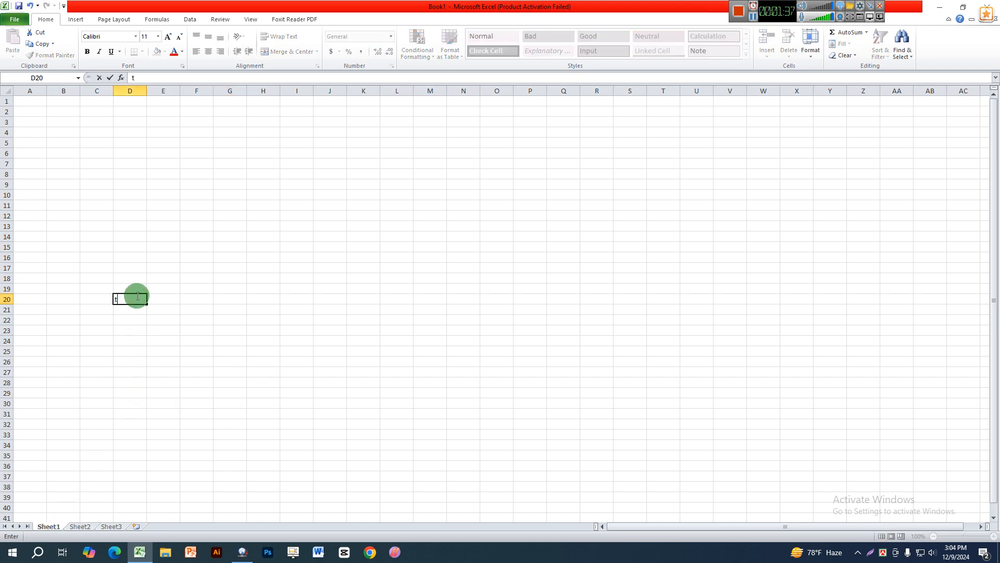
{"action": "left_click", "coordinate": [80, 526]}
{"action": "left_click", "coordinate": [90, 217]}
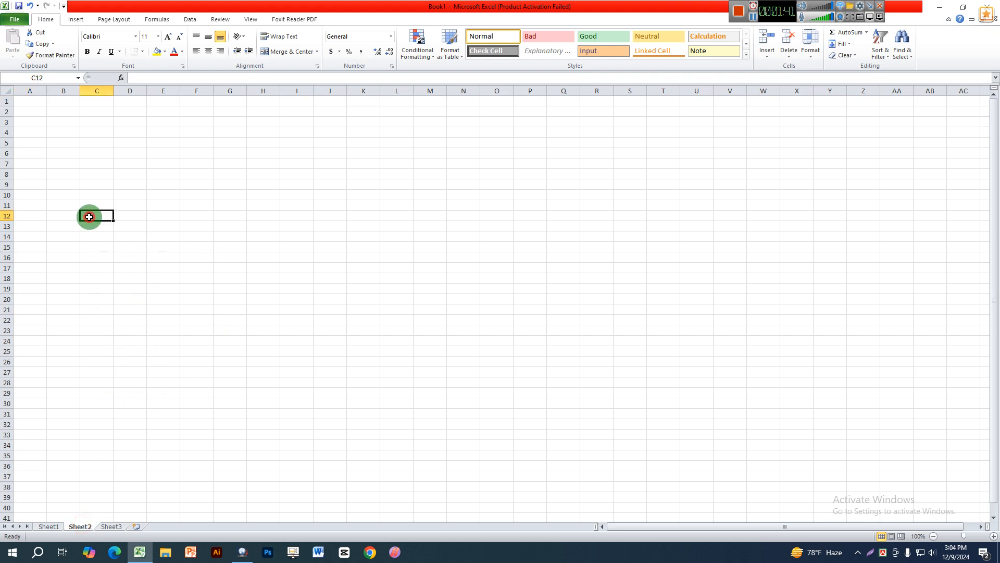
{"action": "type", "text": "dtudrtr"}
Step: Add three new worksheets, Sheet4 to Sheet6, after Sheet3
{"action": "left_click", "coordinate": [112, 526]}
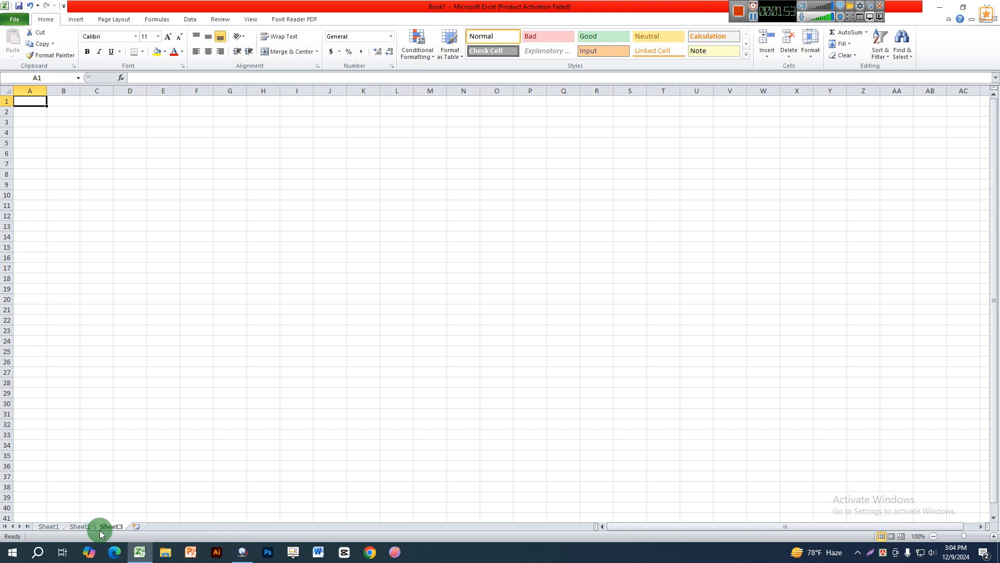
{"action": "left_click", "coordinate": [138, 527]}
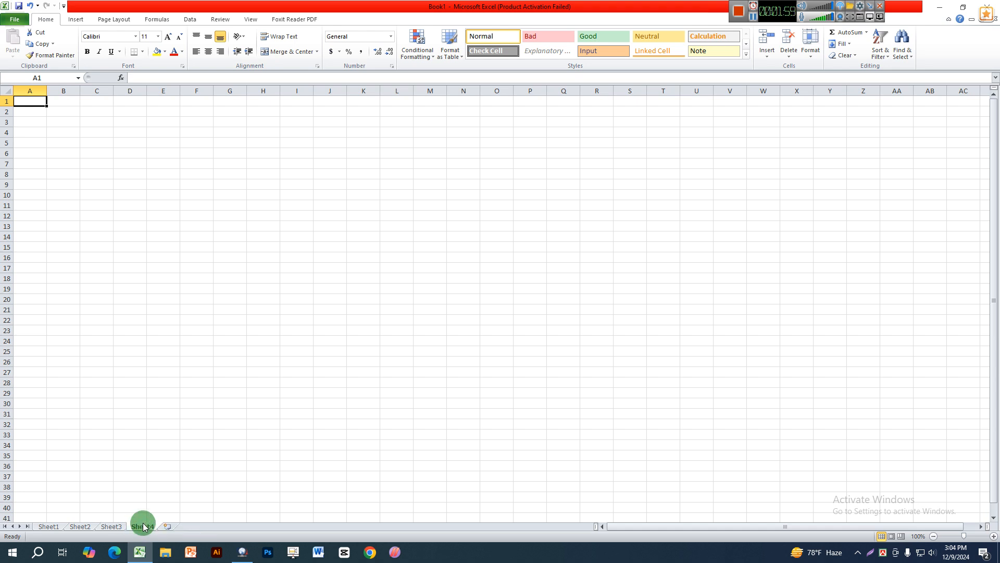
{"action": "left_click", "coordinate": [167, 526]}
{"action": "left_click", "coordinate": [198, 526]}
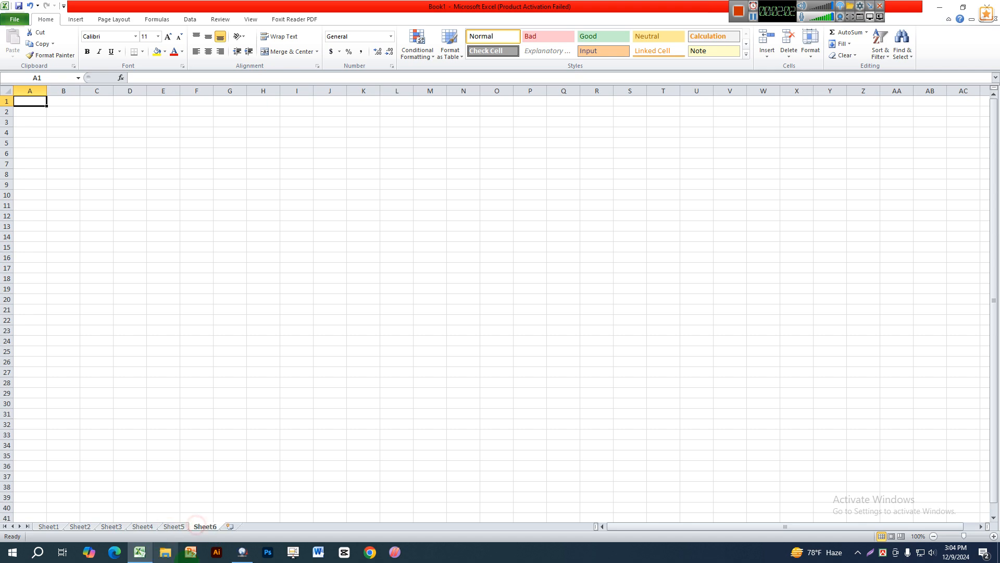
Step: Rename Sheet1 as "Salary Sep 24"
{"action": "left_click", "coordinate": [49, 527]}
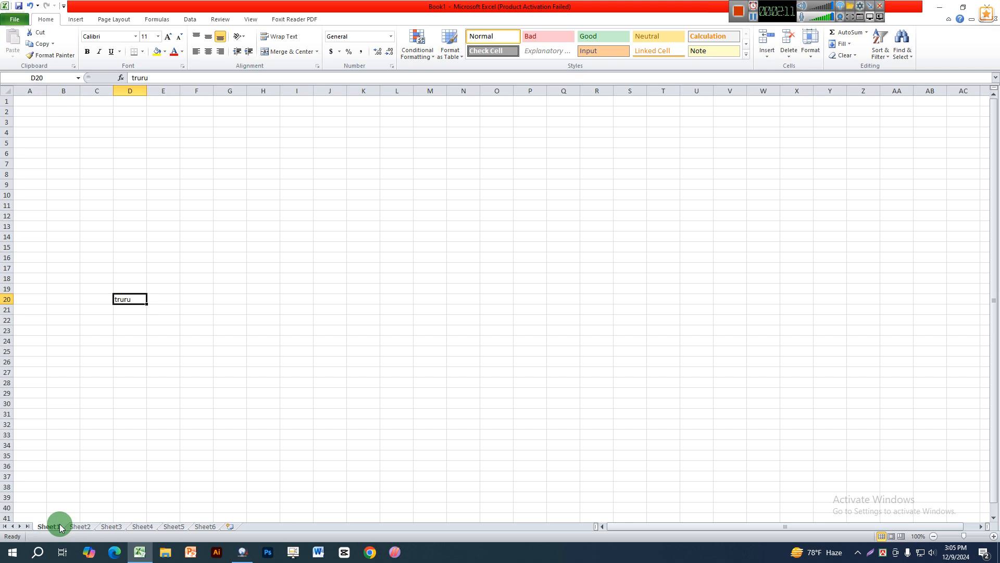
{"action": "left_click", "coordinate": [80, 527]}
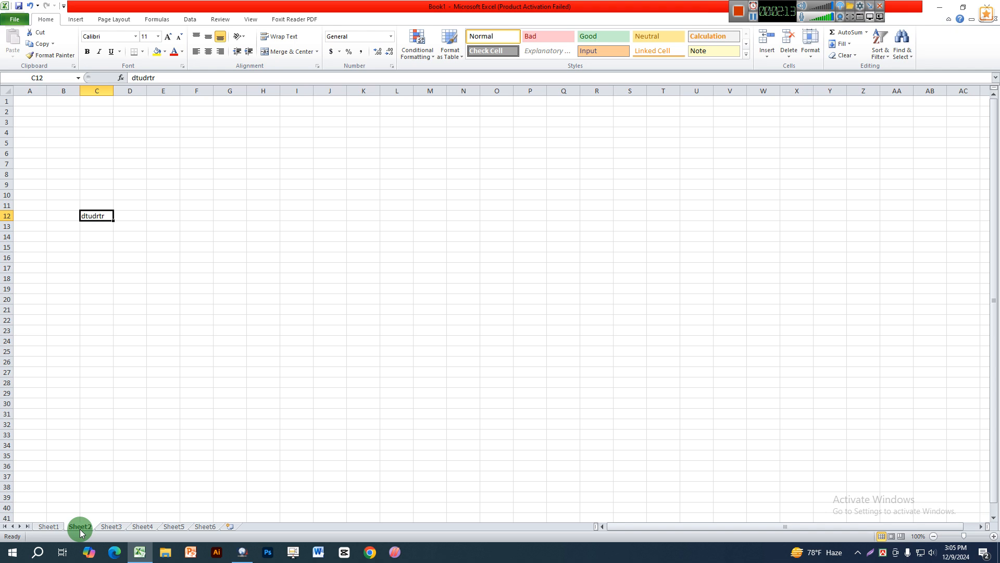
{"action": "left_click", "coordinate": [111, 528]}
{"action": "left_click", "coordinate": [142, 528]}
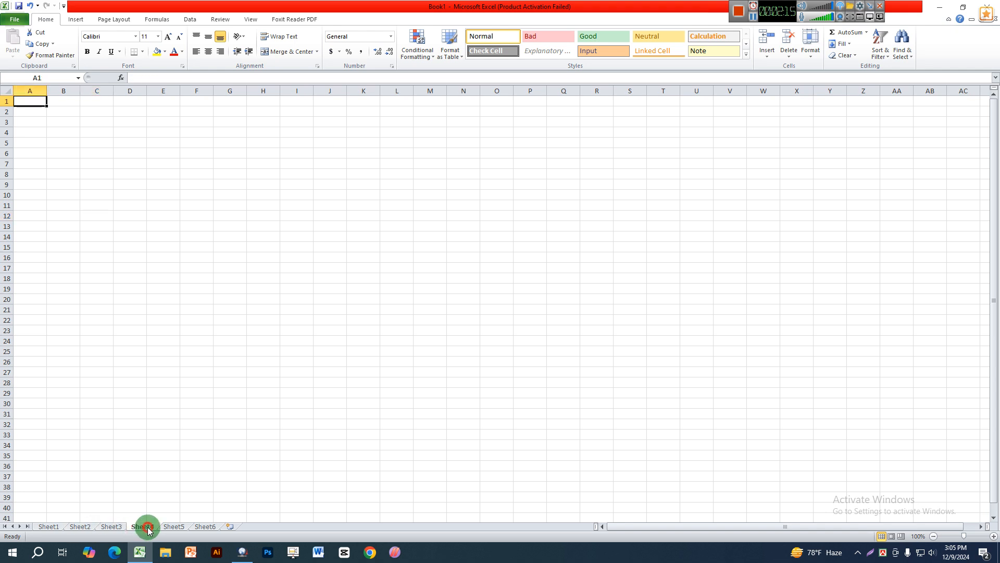
{"action": "left_click", "coordinate": [42, 527]}
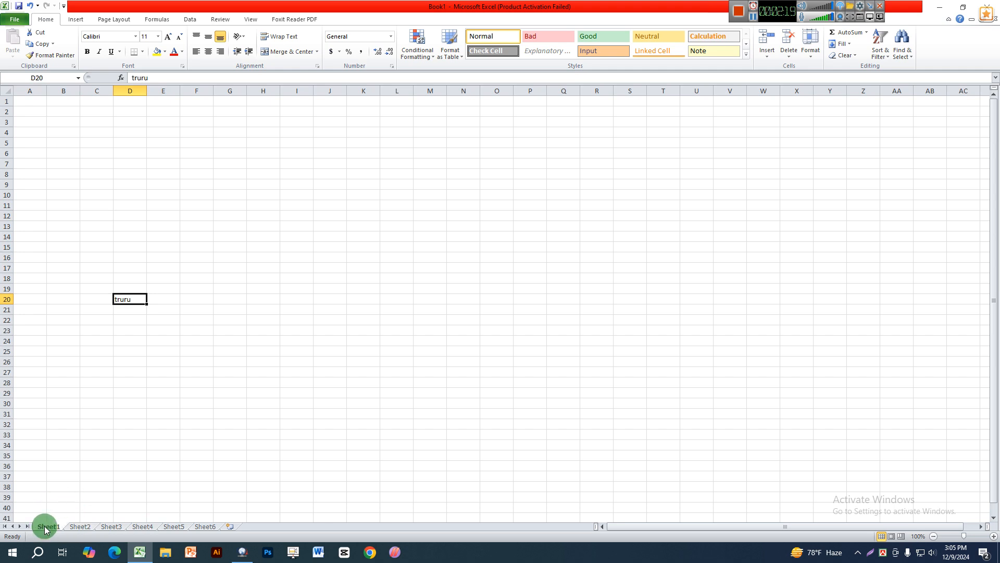
{"action": "right_click", "coordinate": [43, 528]}
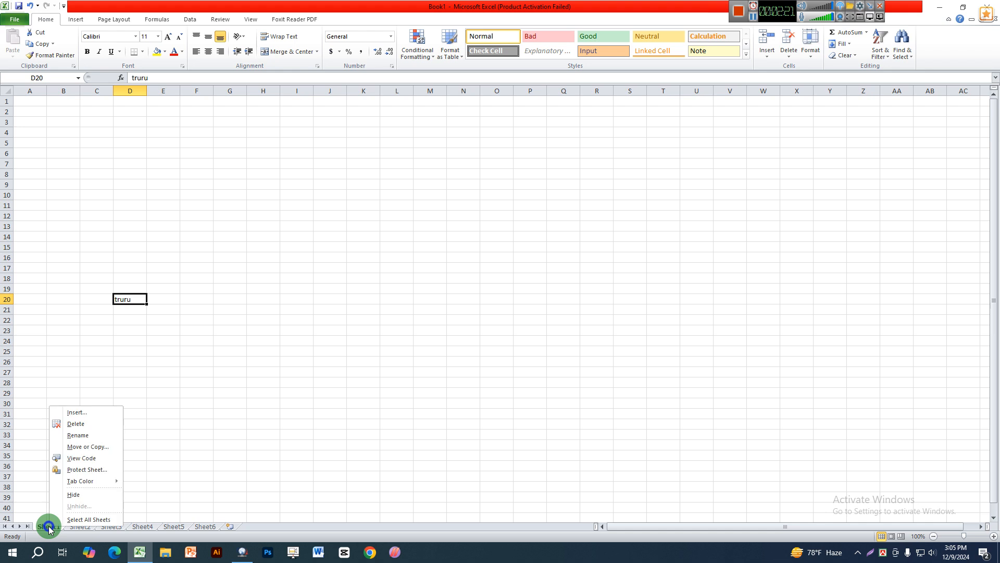
{"action": "left_click", "coordinate": [78, 437]}
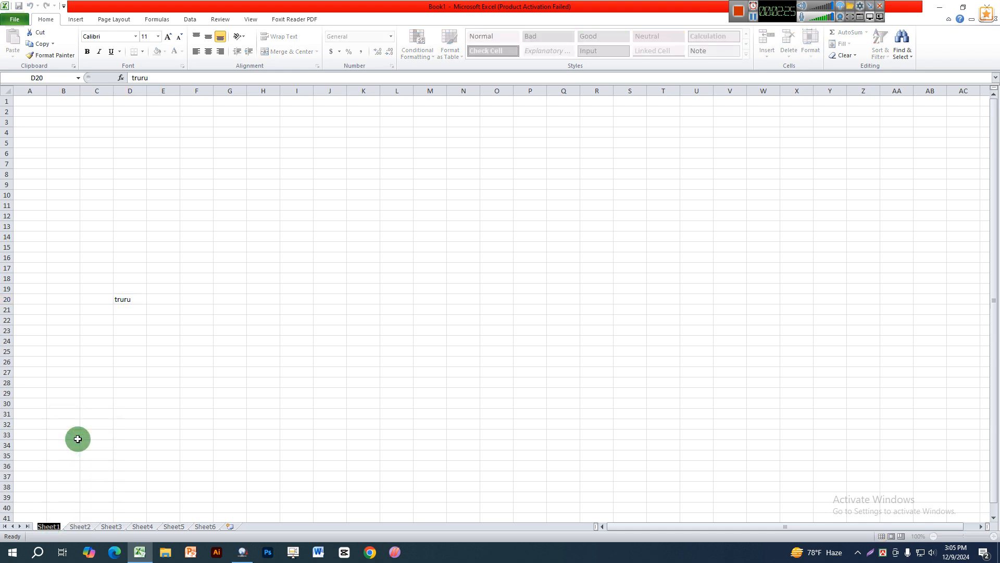
{"action": "type", "text": "Salary"}
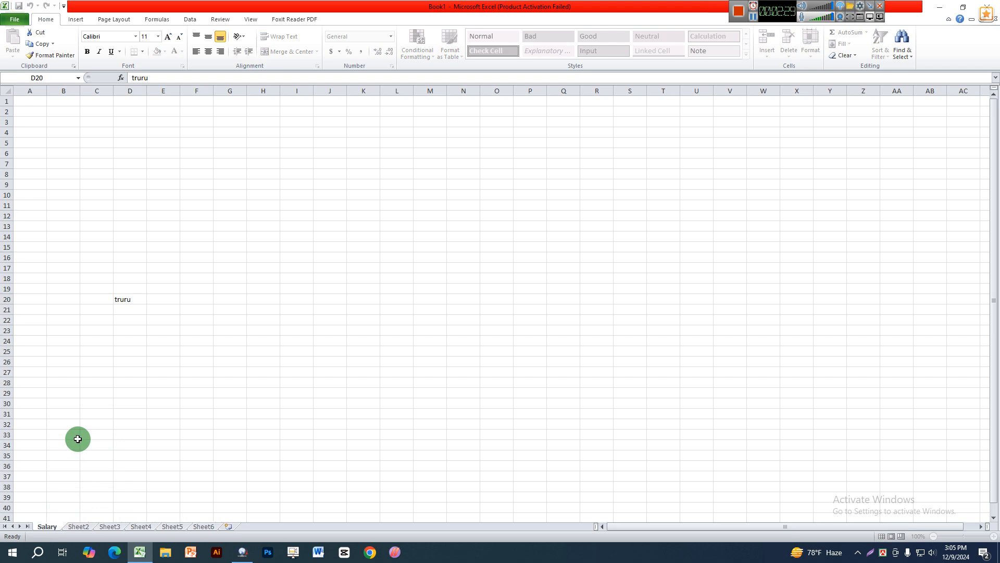
{"action": "type", "text": " Sep"}
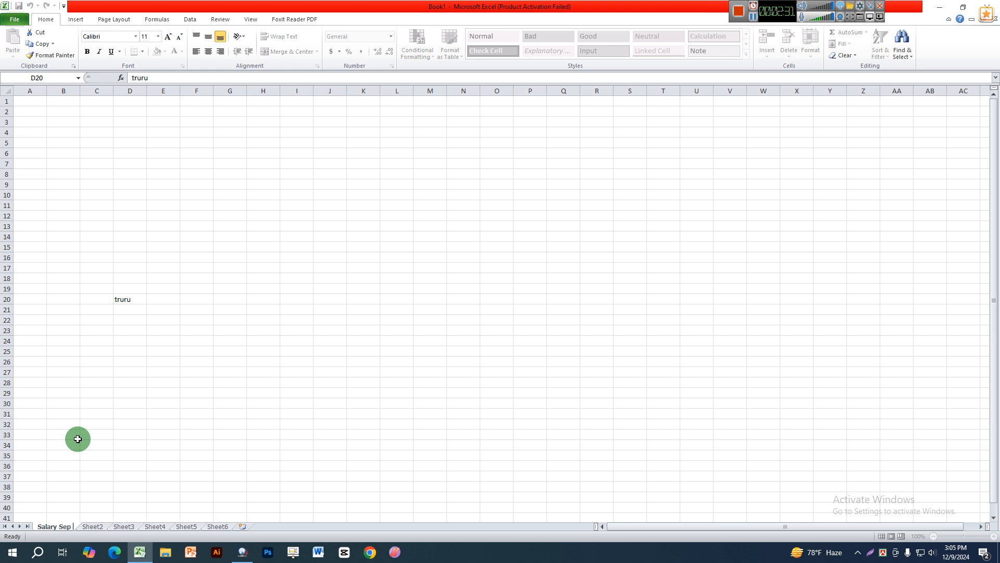
{"action": "type", "text": " 24"}
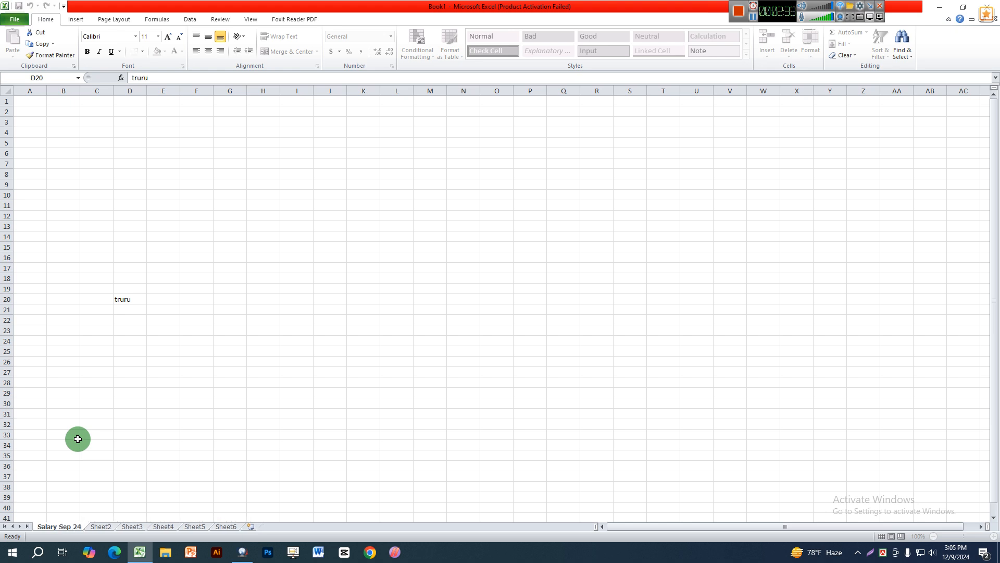
{"action": "key", "text": "Return"}
Step: On Sheet2, replace the text in cell C12 with "Sa" and rename the sheet as "Oct 24"
{"action": "left_click", "coordinate": [100, 521]}
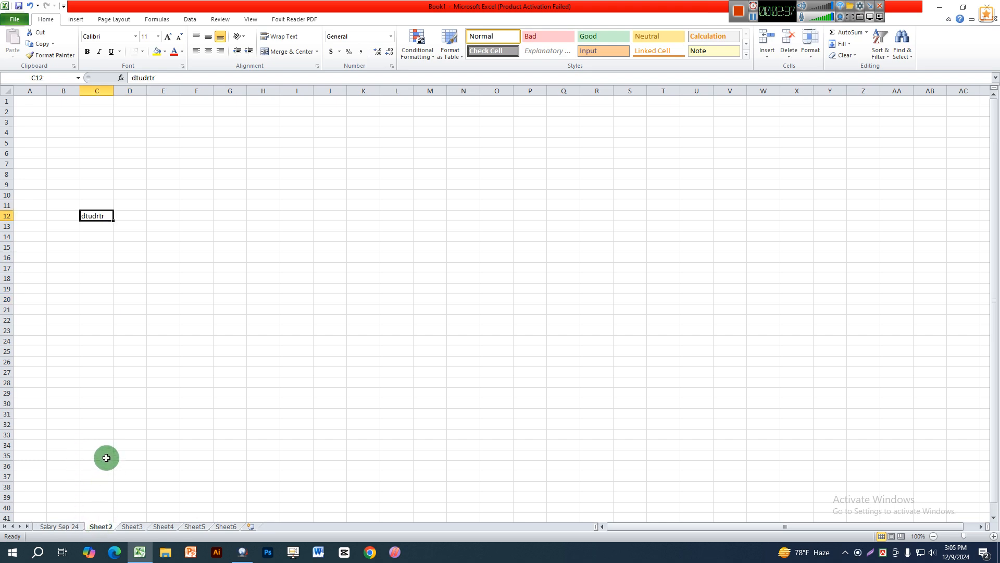
{"action": "type", "text": "Sa"}
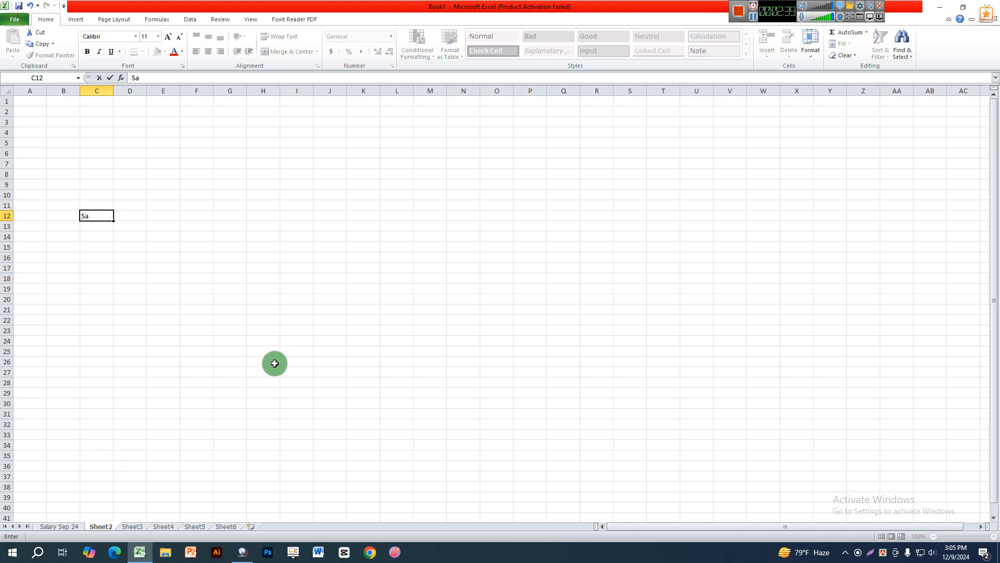
{"action": "right_click", "coordinate": [102, 525]}
{"action": "left_click", "coordinate": [153, 432]}
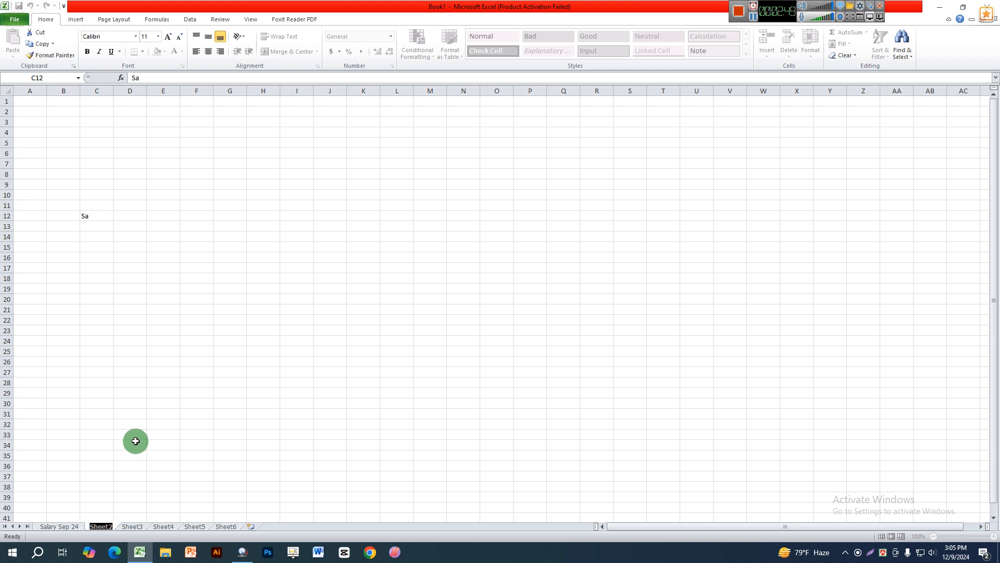
{"action": "type", "text": "O"}
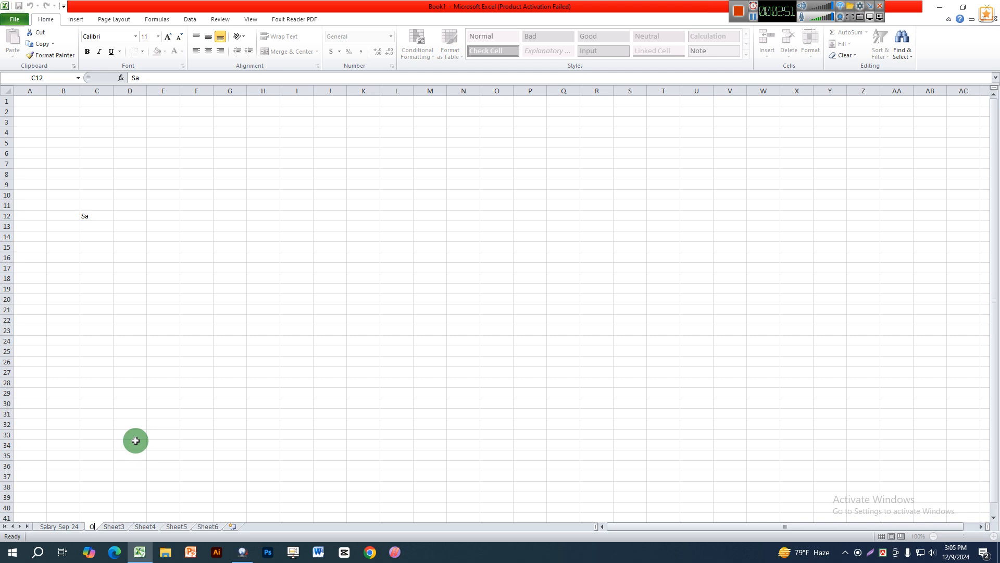
{"action": "type", "text": "ct 24"}
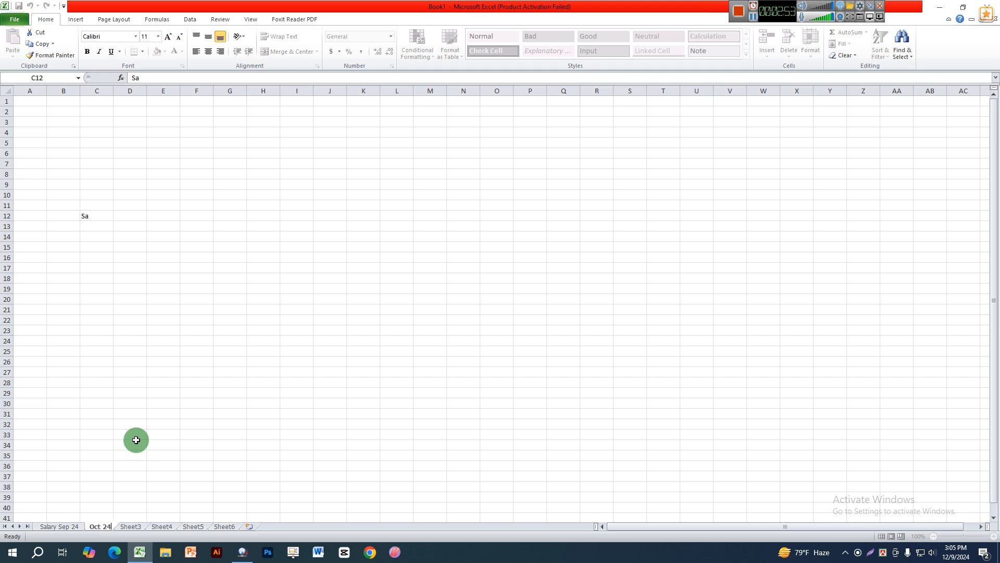
{"action": "left_click", "coordinate": [130, 494]}
Step: Rename Sheet3 as "Salary Nov 24"
{"action": "left_click", "coordinate": [134, 526]}
{"action": "right_click", "coordinate": [133, 528]}
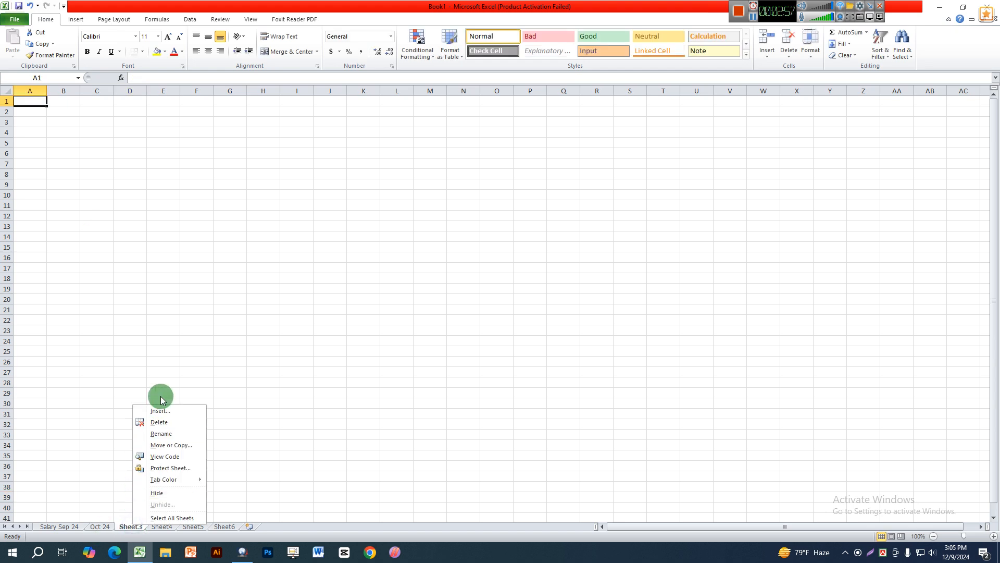
{"action": "left_click", "coordinate": [167, 435]}
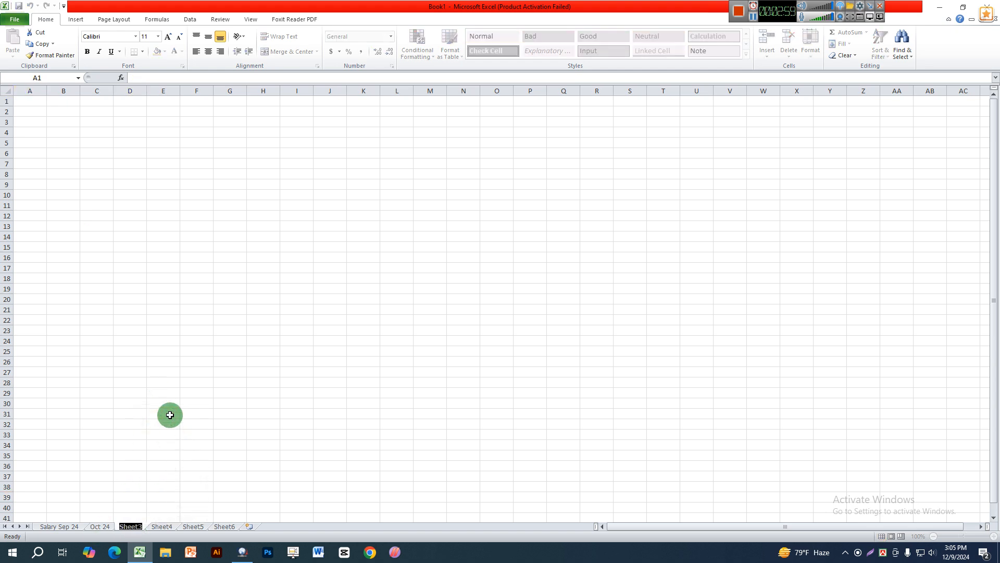
{"action": "type", "text": "Salary Nov 24"}
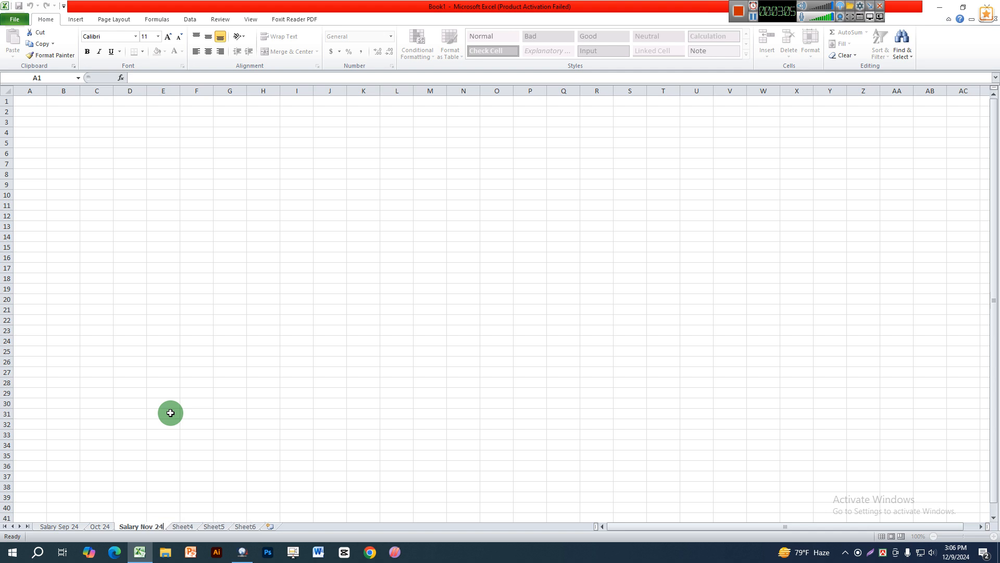
{"action": "left_click", "coordinate": [164, 403]}
Step: Delete the worksheets "Salary Nov 24" and Sheet4 from the workbook
{"action": "right_click", "coordinate": [154, 528]}
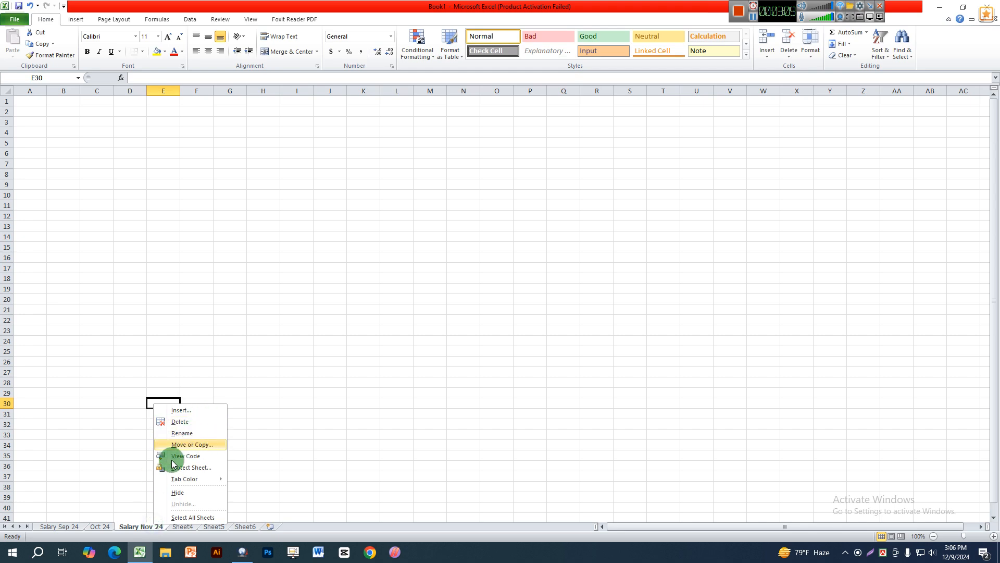
{"action": "right_click", "coordinate": [138, 526]}
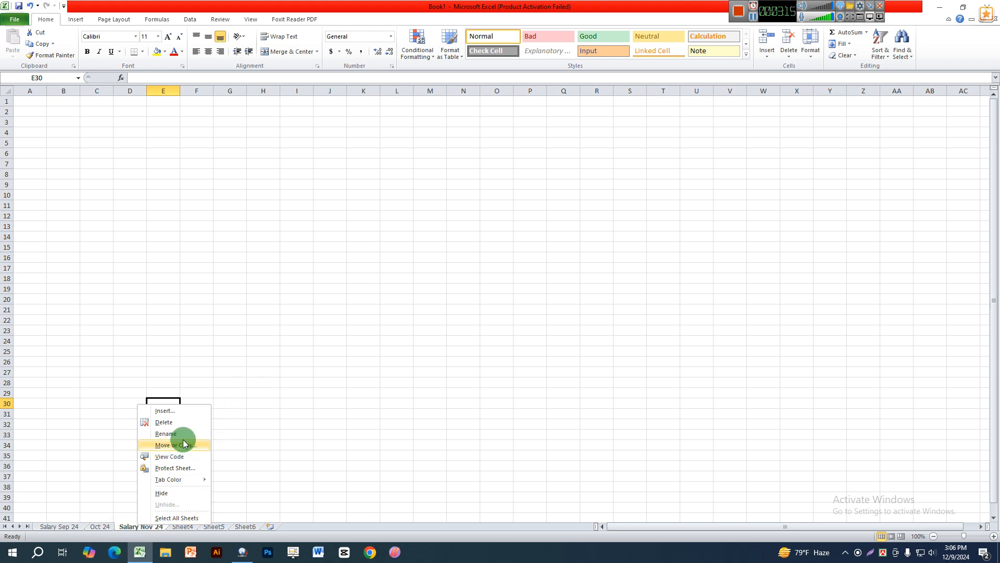
{"action": "left_click", "coordinate": [174, 423]}
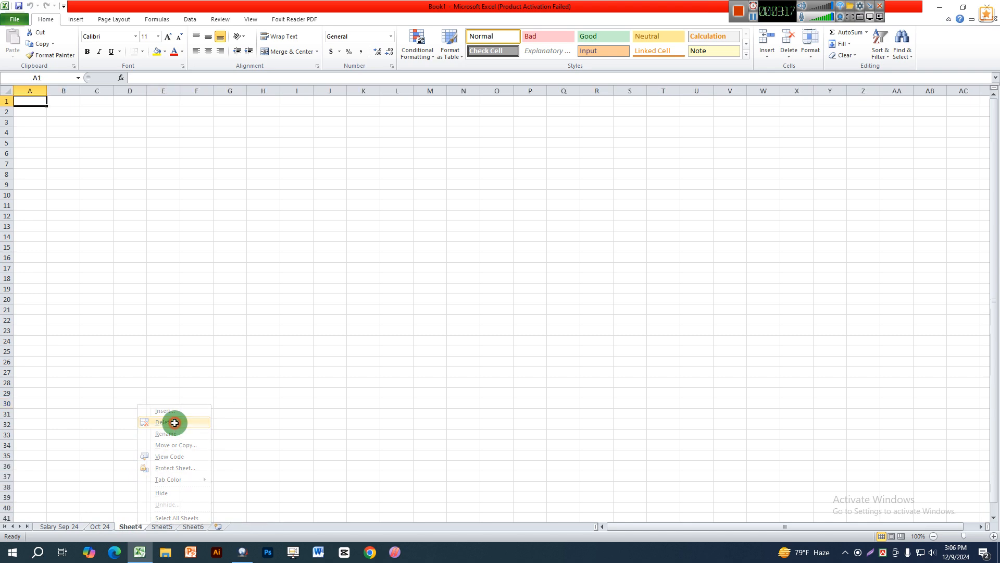
{"action": "right_click", "coordinate": [127, 526]}
{"action": "left_click", "coordinate": [174, 425]}
Step: Delete the worksheets "Oct 24" and "Salary Sep 24" together with the data they contain
{"action": "left_click", "coordinate": [94, 526]}
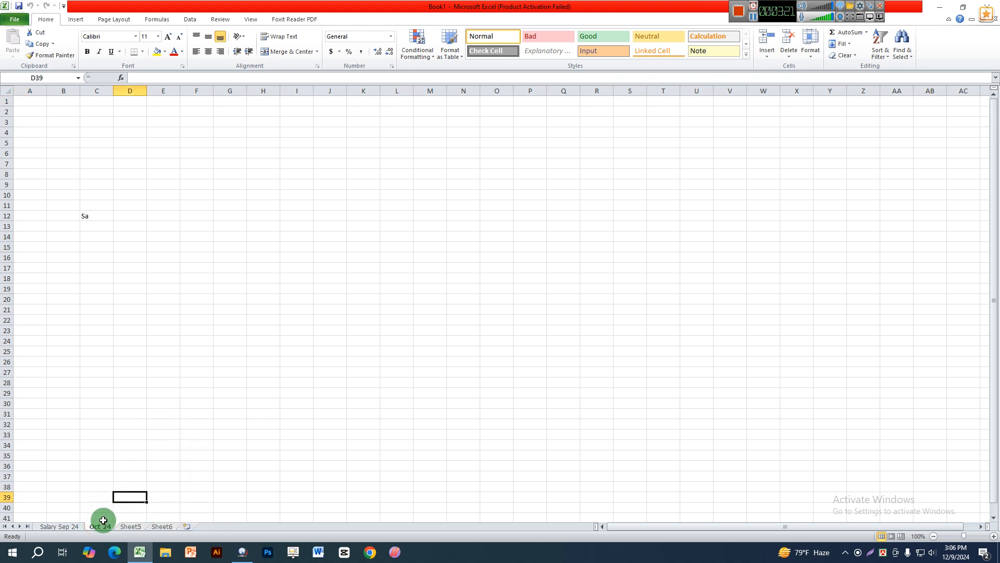
{"action": "right_click", "coordinate": [93, 527]}
{"action": "left_click", "coordinate": [152, 426]}
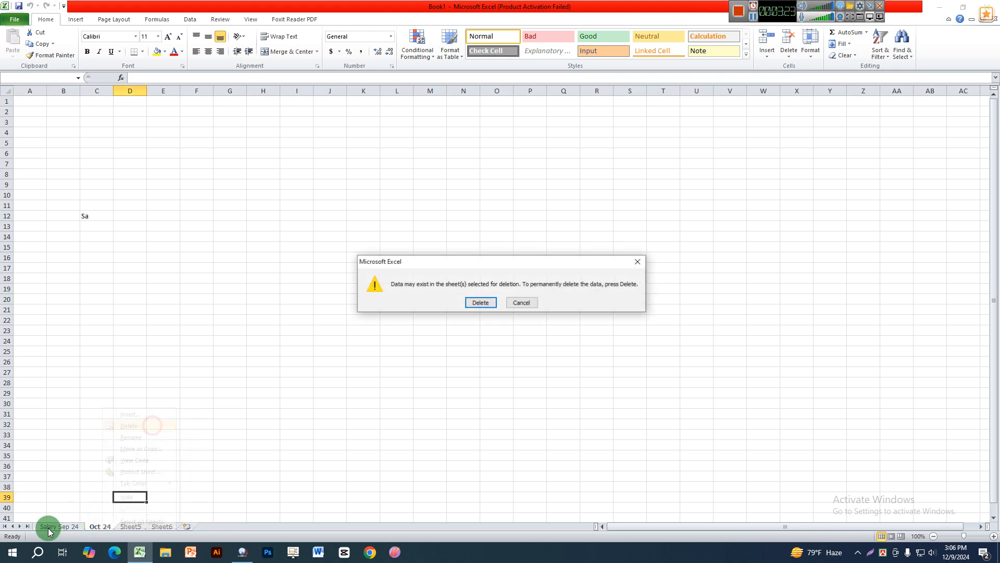
{"action": "left_click", "coordinate": [481, 302]}
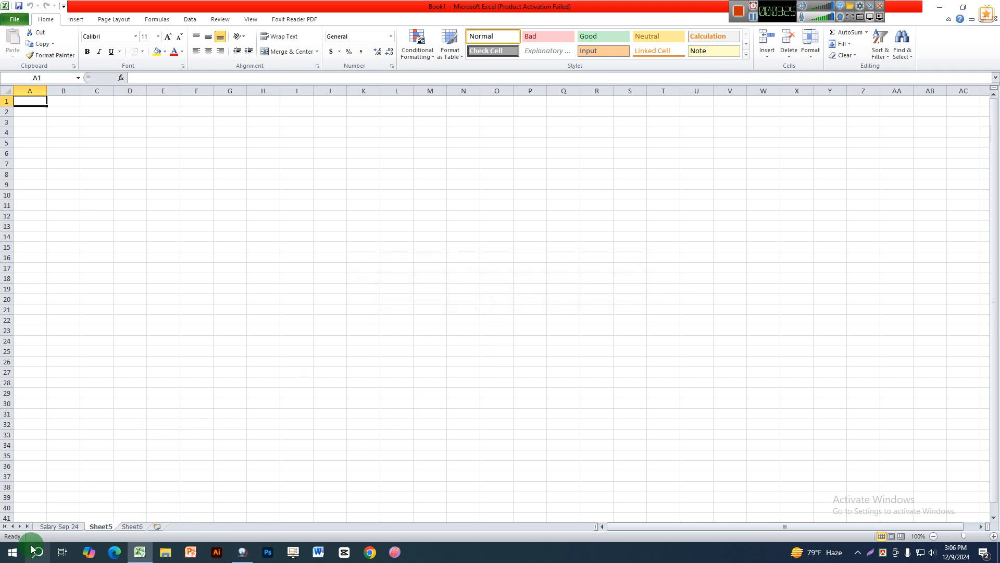
{"action": "right_click", "coordinate": [61, 527]}
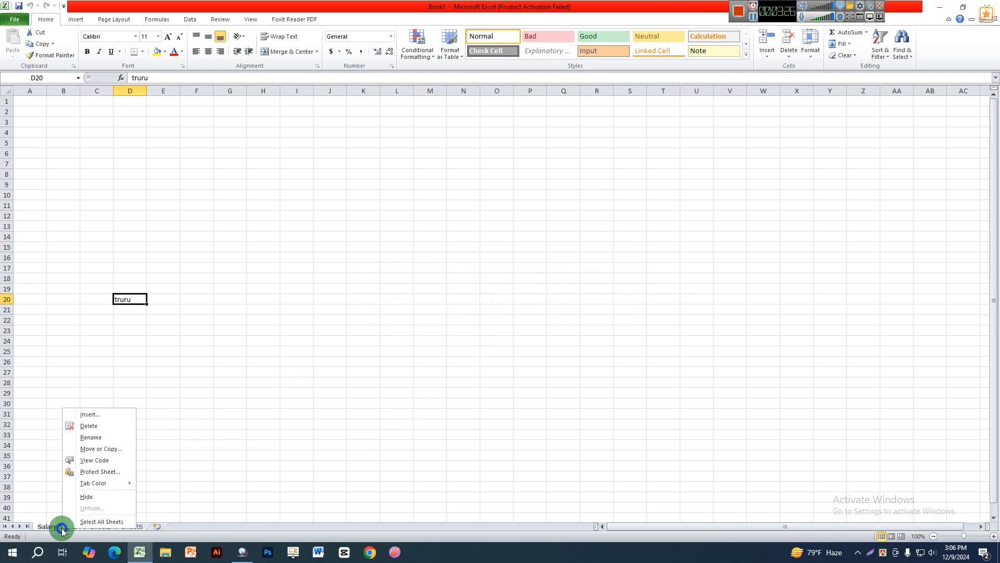
{"action": "left_click", "coordinate": [93, 426]}
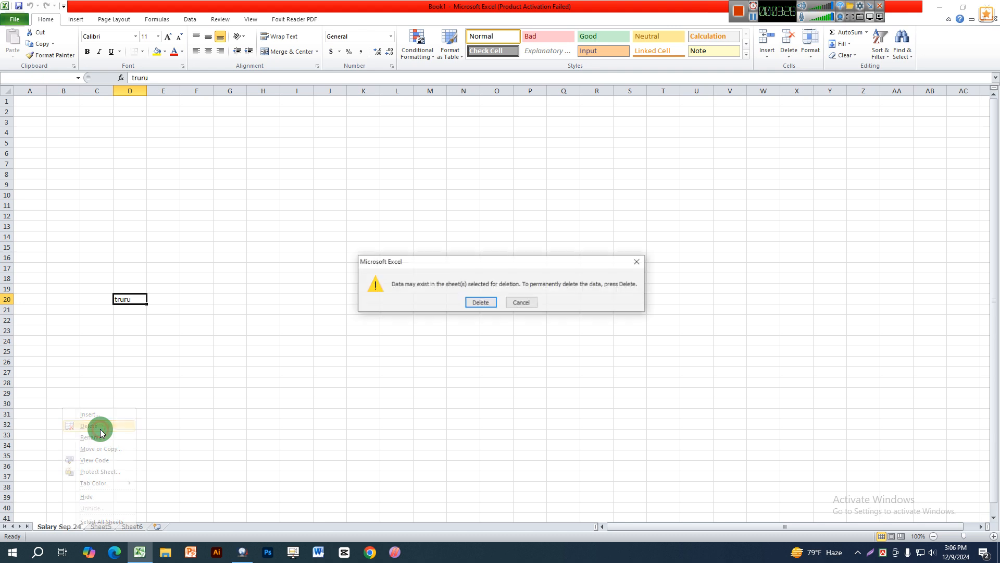
{"action": "left_click", "coordinate": [479, 301]}
Step: Add a new worksheet after Sheet6, and select cell C7 on Sheet5
{"action": "left_click", "coordinate": [106, 527]}
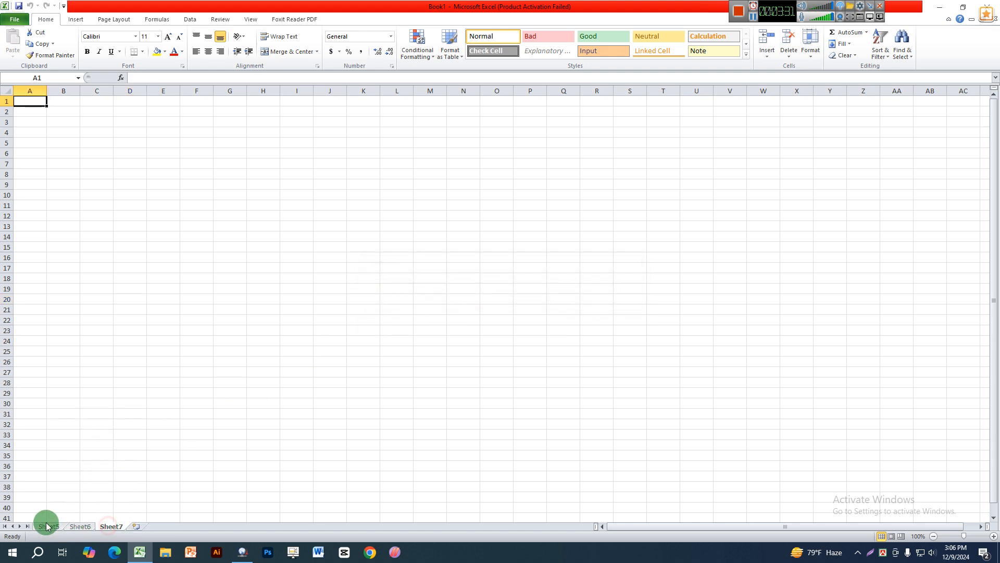
{"action": "left_click", "coordinate": [46, 526]}
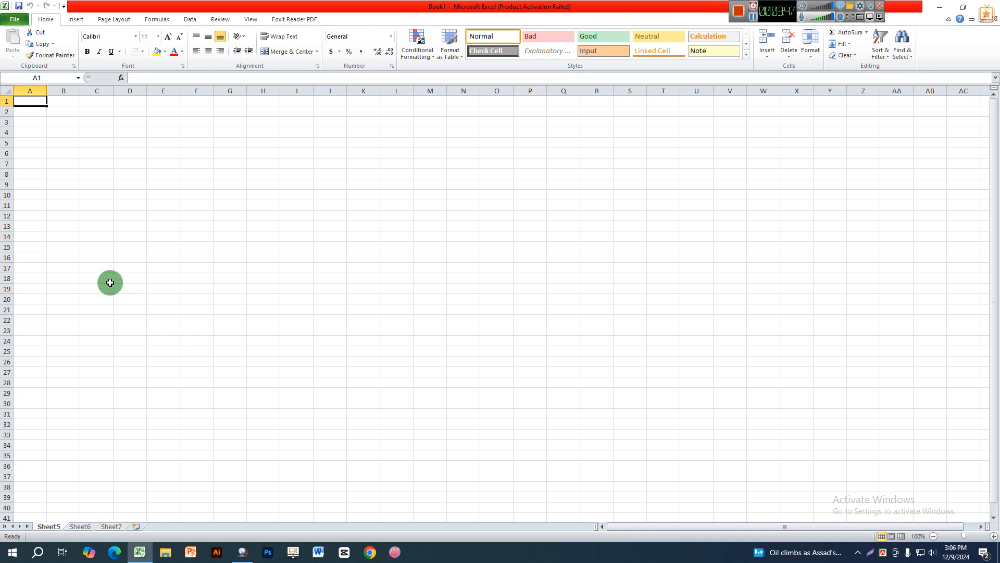
{"action": "left_click", "coordinate": [99, 164]}
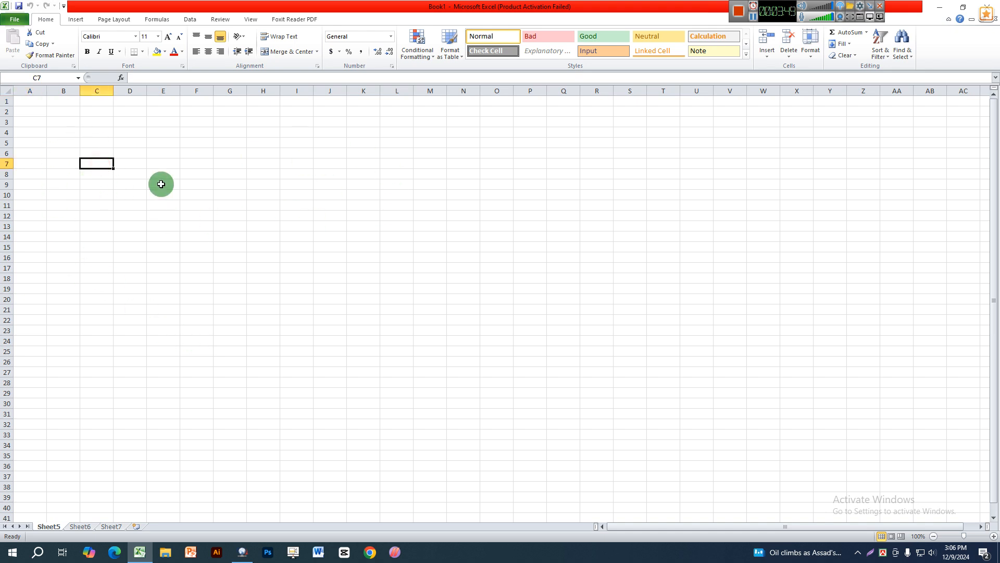
Step: Select the block B3:Y29 on Sheet5, followed by single cells such as J7, C7, G8, L6, I4 and R17
{"action": "left_click_drag", "start_coordinate": [66, 121], "coordinate": [792, 383]}
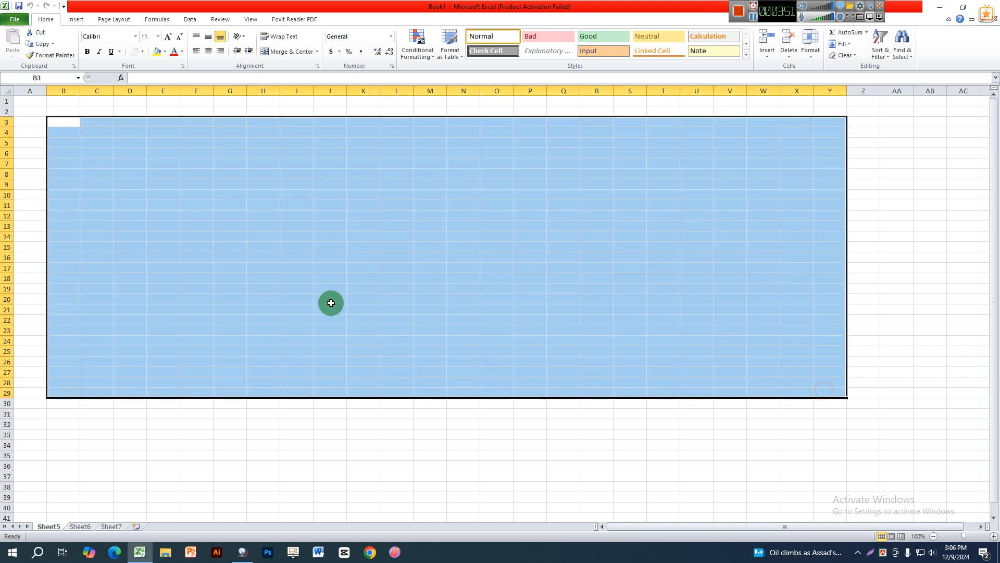
{"action": "left_click", "coordinate": [333, 302]}
{"action": "left_click", "coordinate": [321, 205]}
{"action": "left_click", "coordinate": [336, 163]}
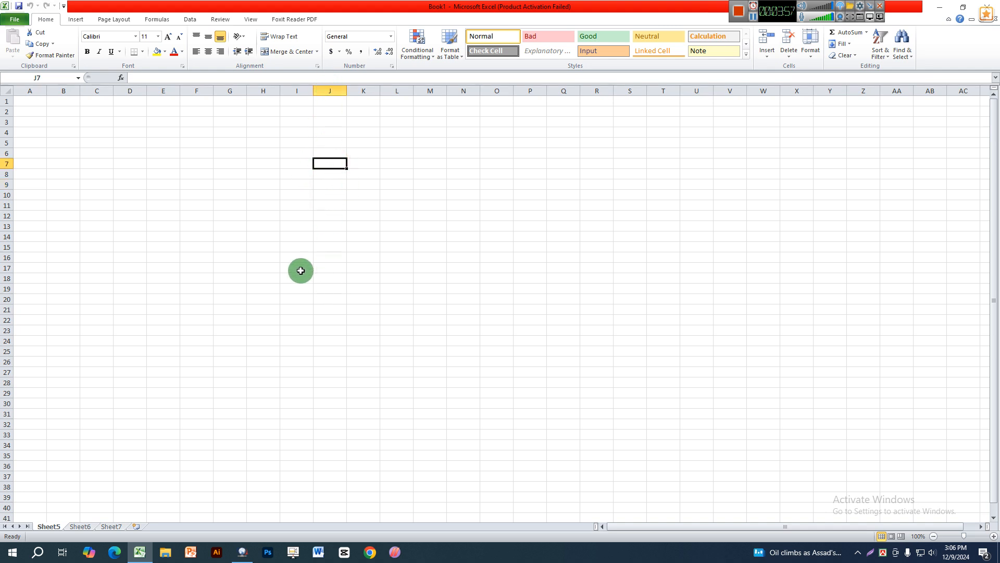
{"action": "left_click", "coordinate": [103, 164]}
{"action": "left_click", "coordinate": [386, 228]}
{"action": "left_click", "coordinate": [218, 174]}
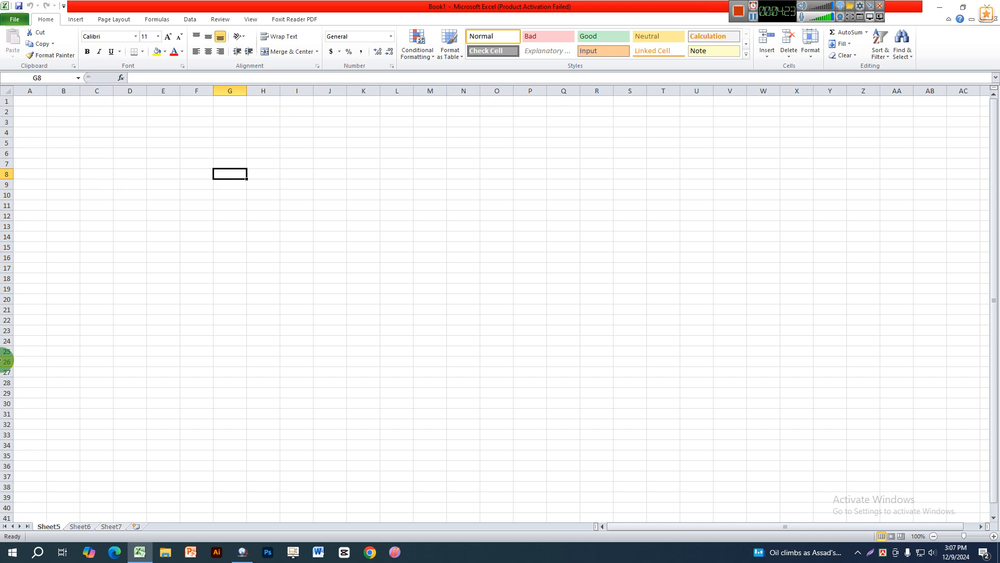
{"action": "left_click", "coordinate": [401, 152]}
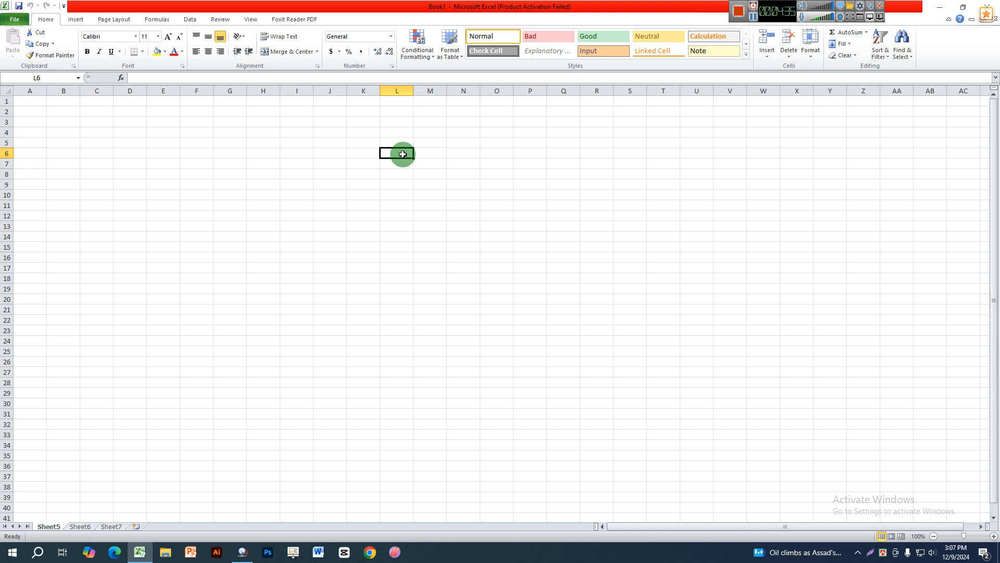
{"action": "left_click", "coordinate": [290, 132]}
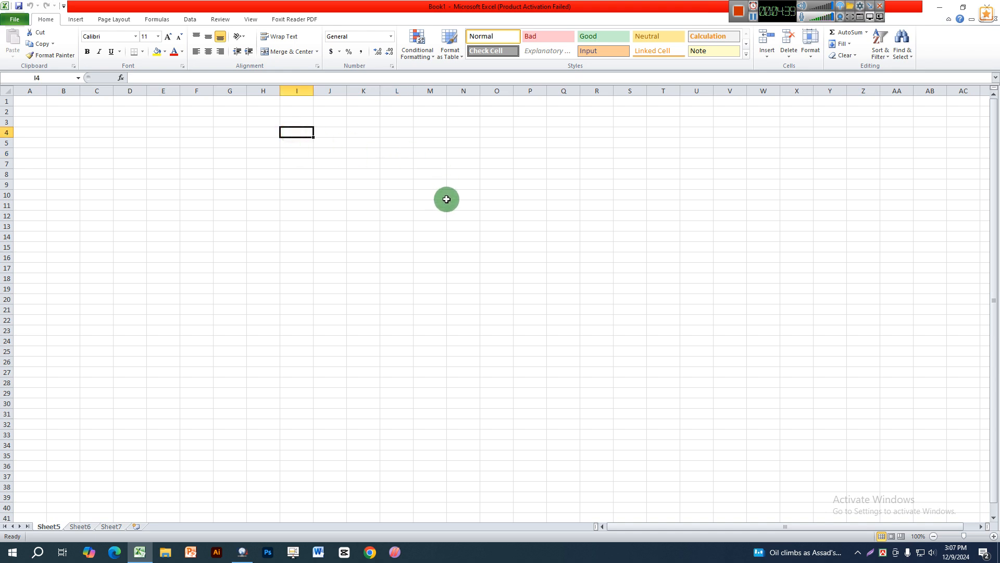
{"action": "left_click", "coordinate": [590, 266]}
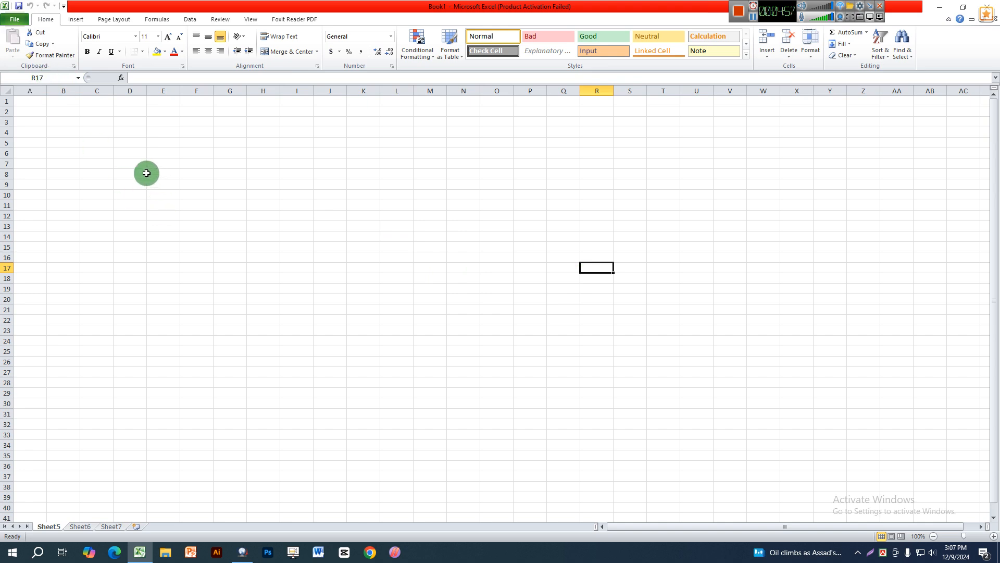
Step: Select D6, G7, F27:F28, L20 and H12 in turn and read each cell address in the Name Box
{"action": "left_click", "coordinate": [128, 152]}
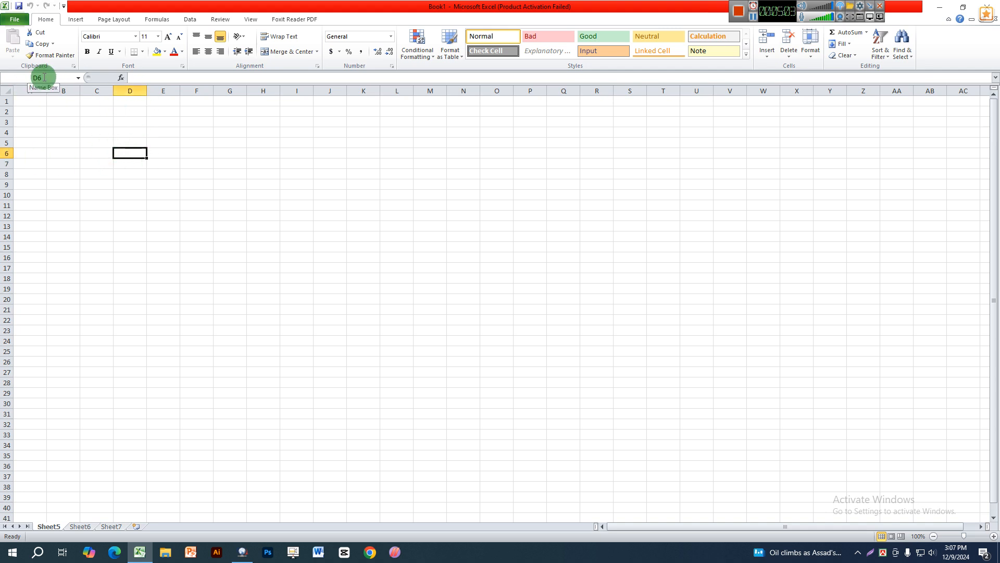
{"action": "left_click", "coordinate": [221, 161]}
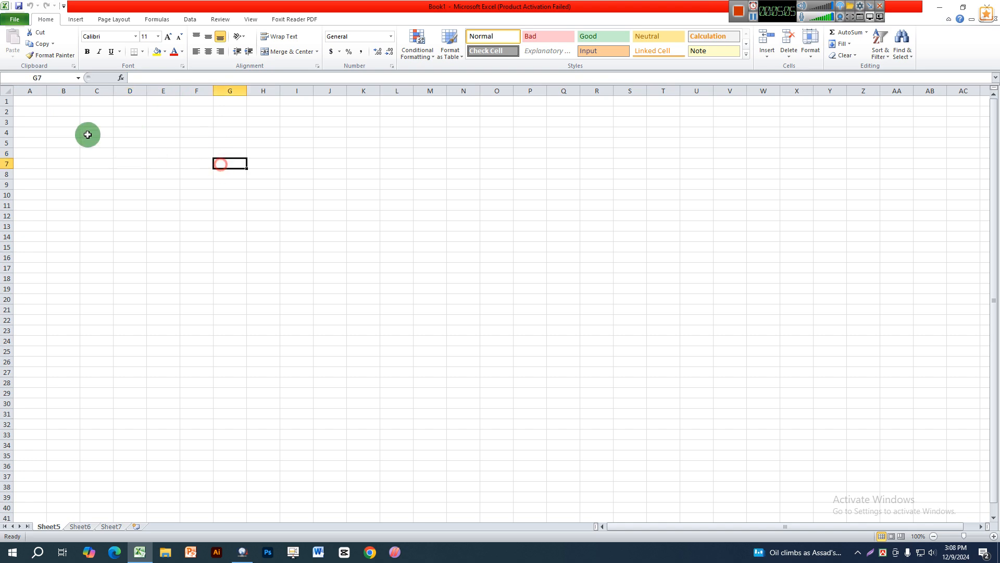
{"action": "left_click_drag", "start_coordinate": [184, 381], "coordinate": [184, 372]}
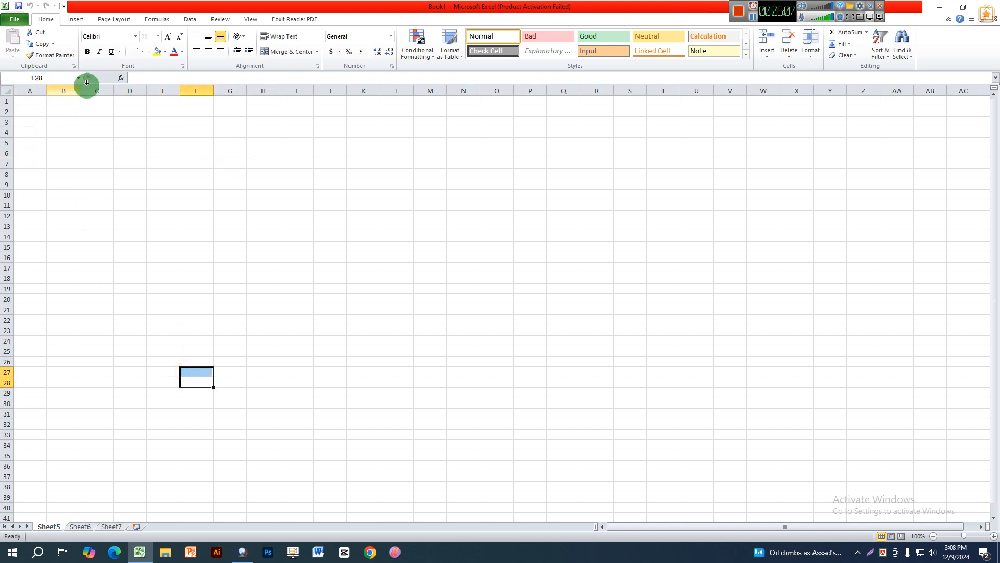
{"action": "left_click", "coordinate": [386, 300]}
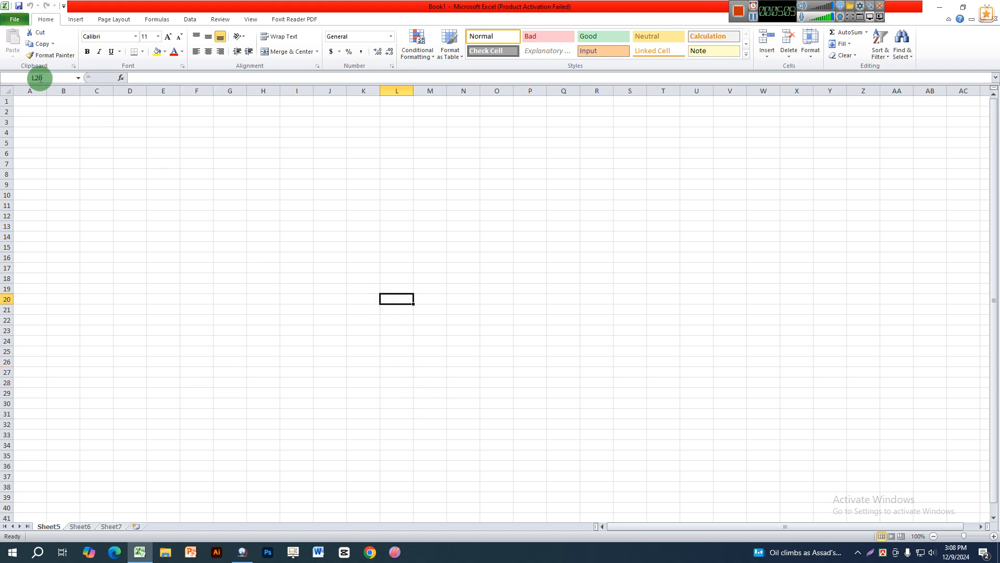
{"action": "left_click", "coordinate": [252, 212]}
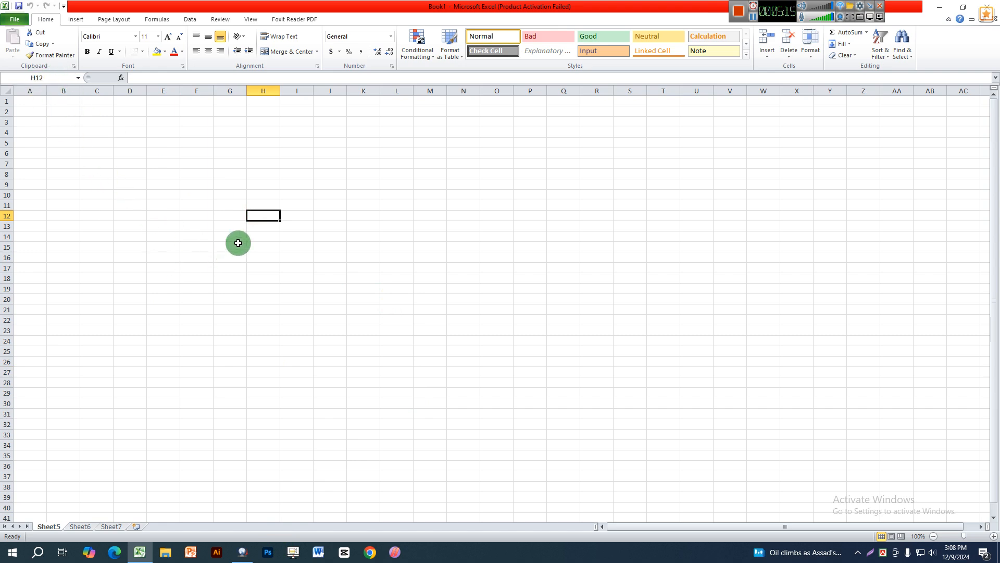
Step: Place the cursor in the formula bar for cell L9, and leave it by selecting cell F14
{"action": "left_click", "coordinate": [398, 187]}
{"action": "left_click", "coordinate": [130, 78]}
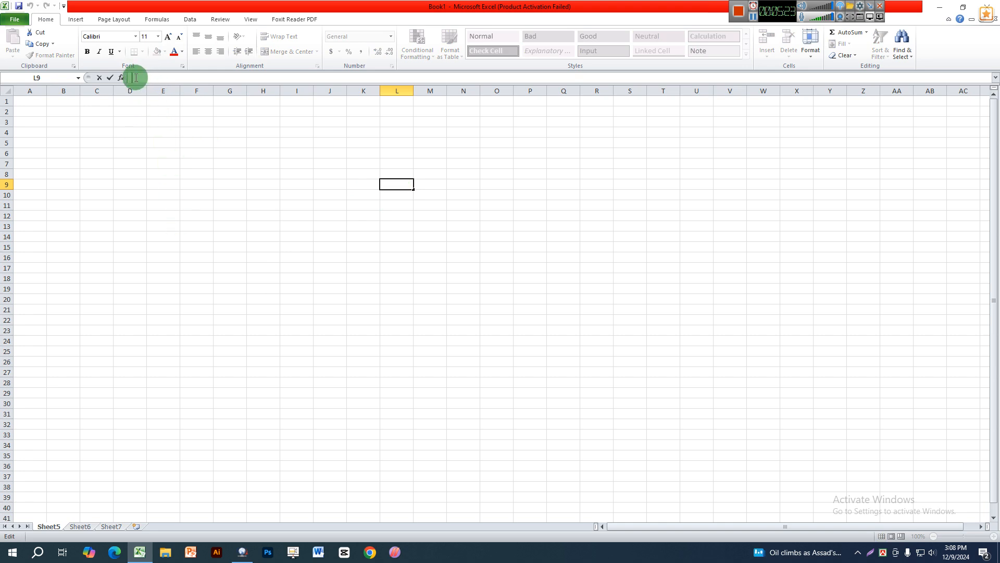
{"action": "left_click", "coordinate": [199, 236]}
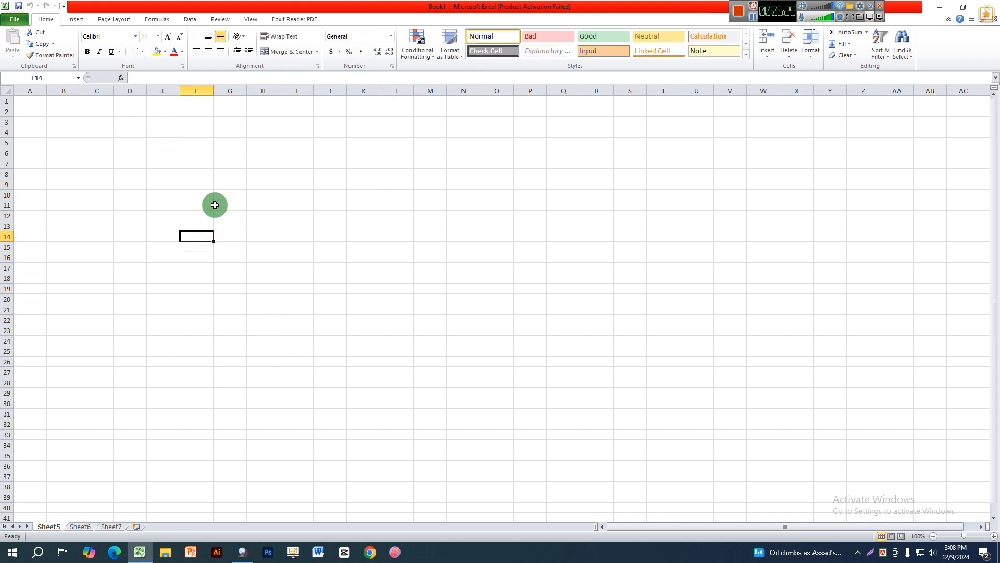
Step: Enter the text "dfhkghdsjkfgkd" in cell K14 and reselect the cell to check its content in the formula bar
{"action": "left_click", "coordinate": [357, 239]}
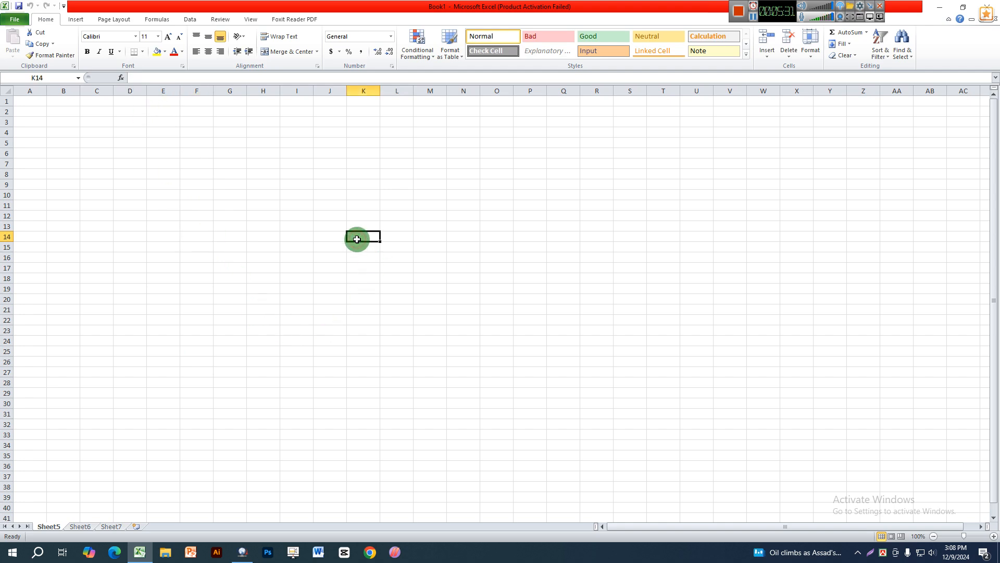
{"action": "type", "text": "dfhkghdsjkfgkd"}
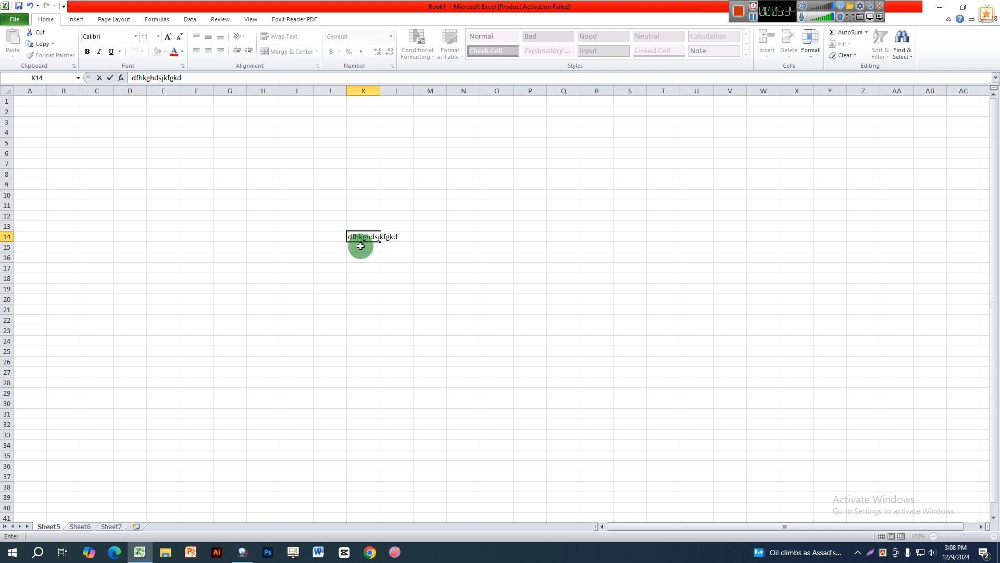
{"action": "left_click", "coordinate": [367, 284]}
{"action": "left_click", "coordinate": [358, 237]}
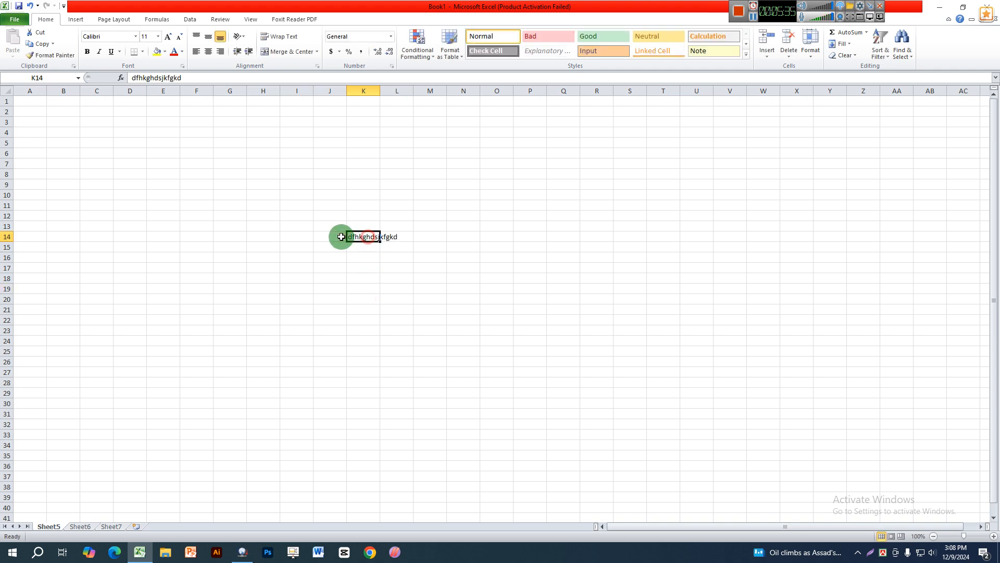
{"action": "left_click", "coordinate": [368, 286]}
{"action": "left_click", "coordinate": [363, 236]}
{"action": "left_click", "coordinate": [160, 78]}
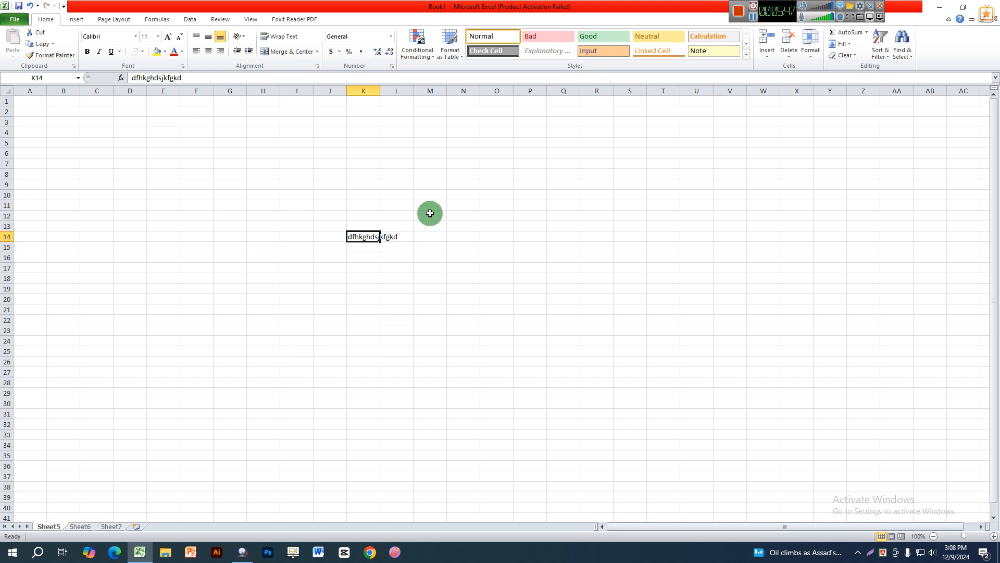
Step: Calculate a sum in cell M9 with the formula =25+25
{"action": "left_click", "coordinate": [430, 185]}
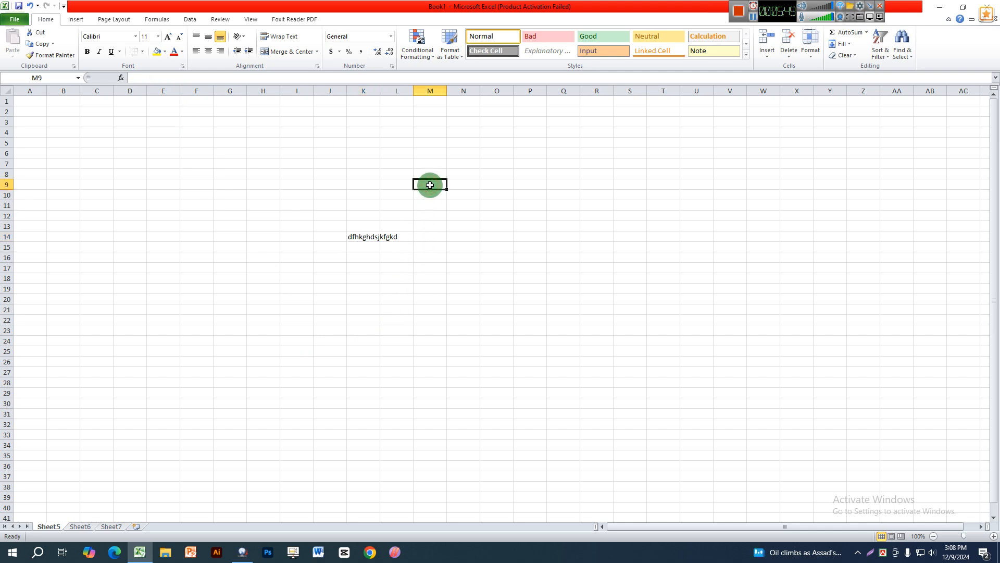
{"action": "type", "text": "=25+25"}
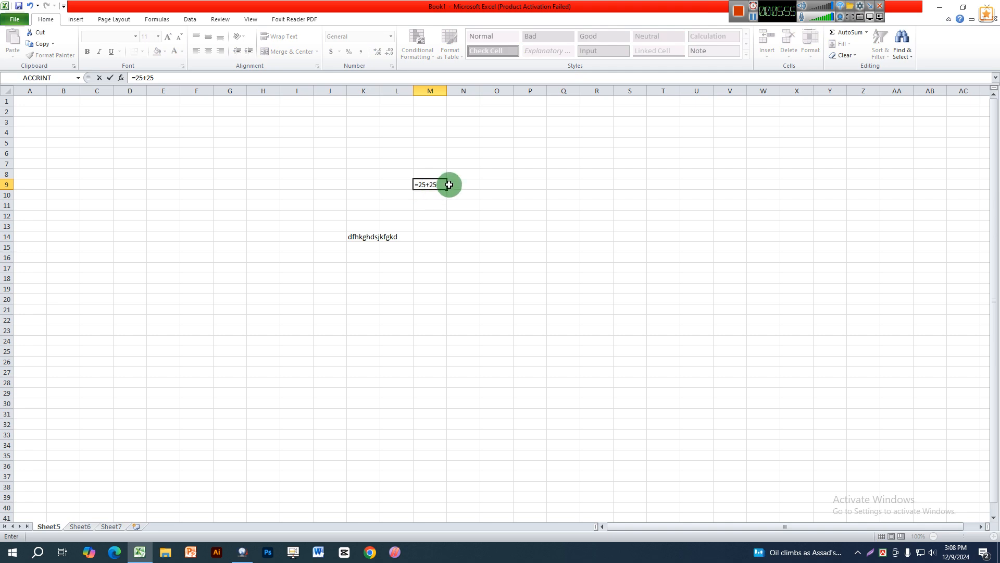
{"action": "key", "text": "Return"}
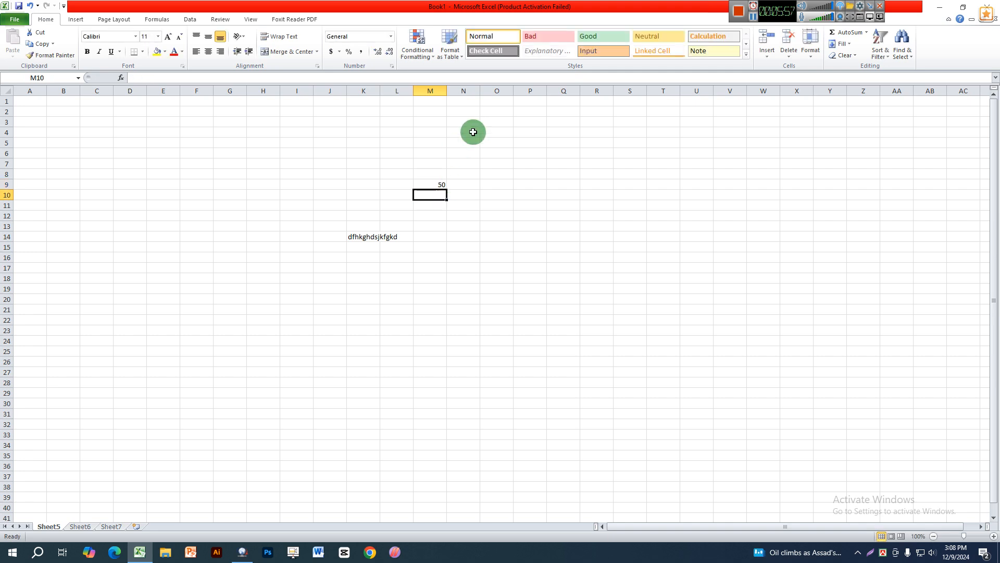
Step: Compare what the formula bar shows for cell M9, cell K14 and the empty cell O18, ending on M9
{"action": "left_click", "coordinate": [432, 185]}
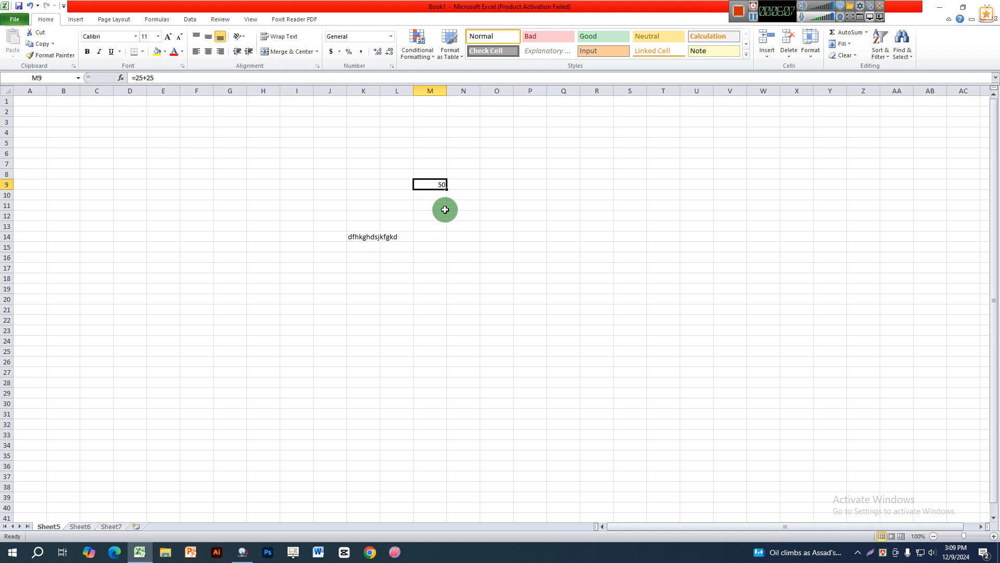
{"action": "left_click", "coordinate": [354, 239]}
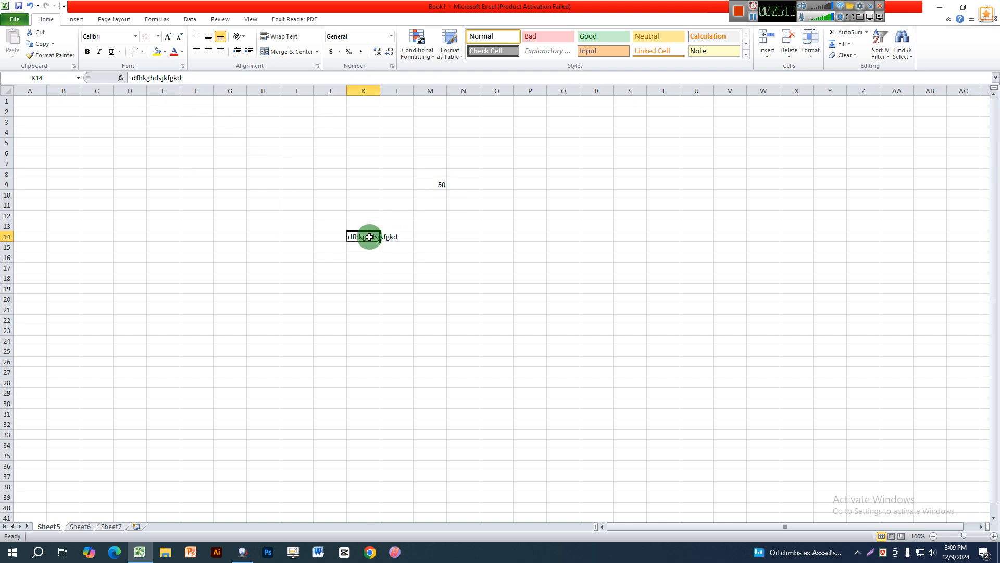
{"action": "left_click", "coordinate": [441, 187]}
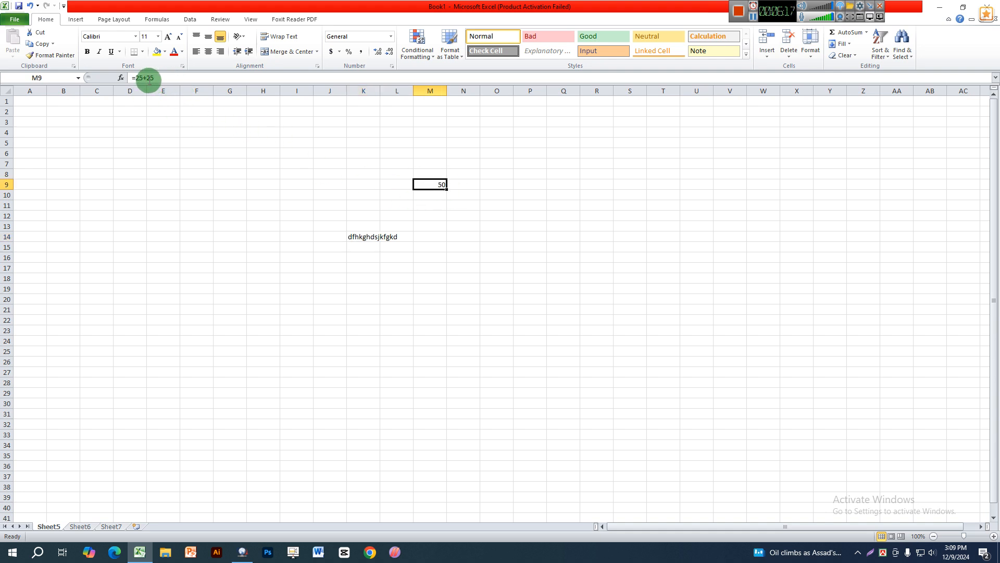
{"action": "left_click", "coordinate": [488, 277]}
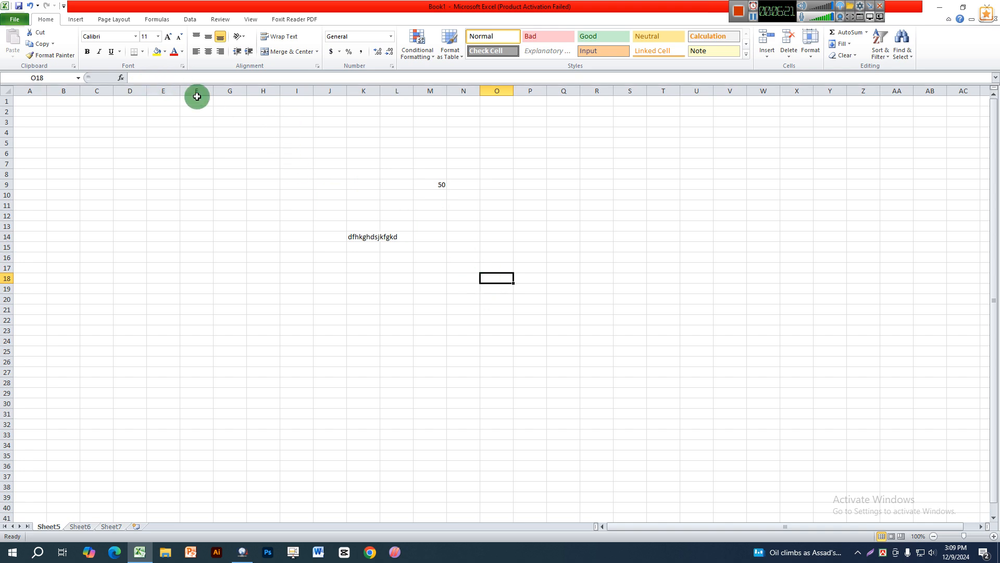
{"action": "left_click", "coordinate": [432, 187]}
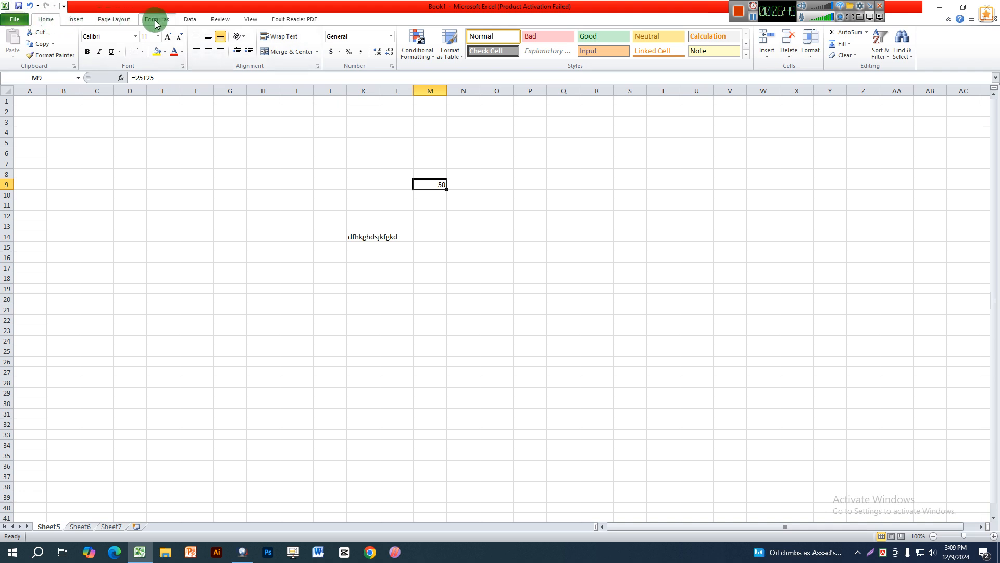
{"action": "left_click", "coordinate": [46, 19]}
{"action": "left_click", "coordinate": [76, 19]}
{"action": "left_click", "coordinate": [114, 20]}
{"action": "left_click", "coordinate": [252, 21]}
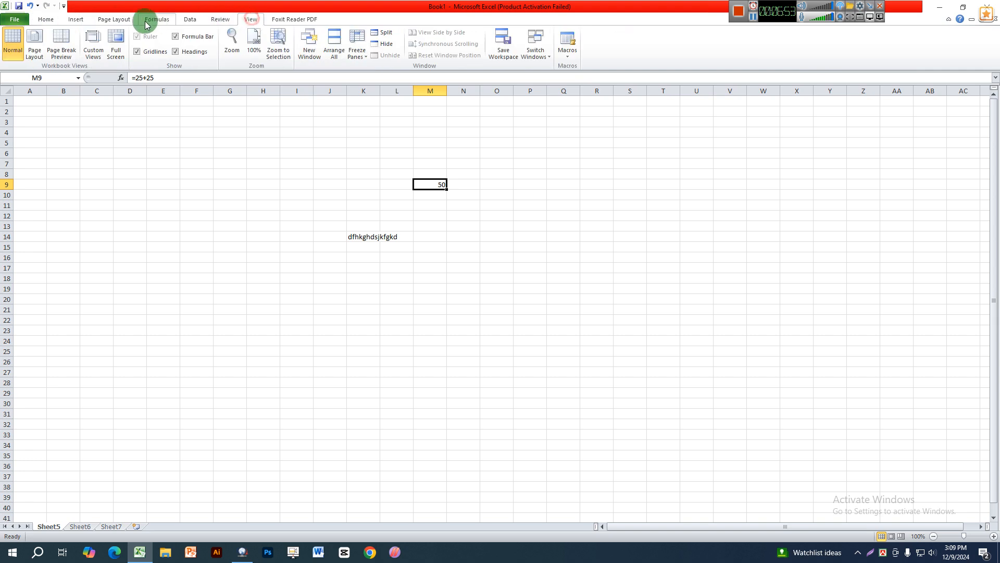
{"action": "left_click", "coordinate": [45, 23]}
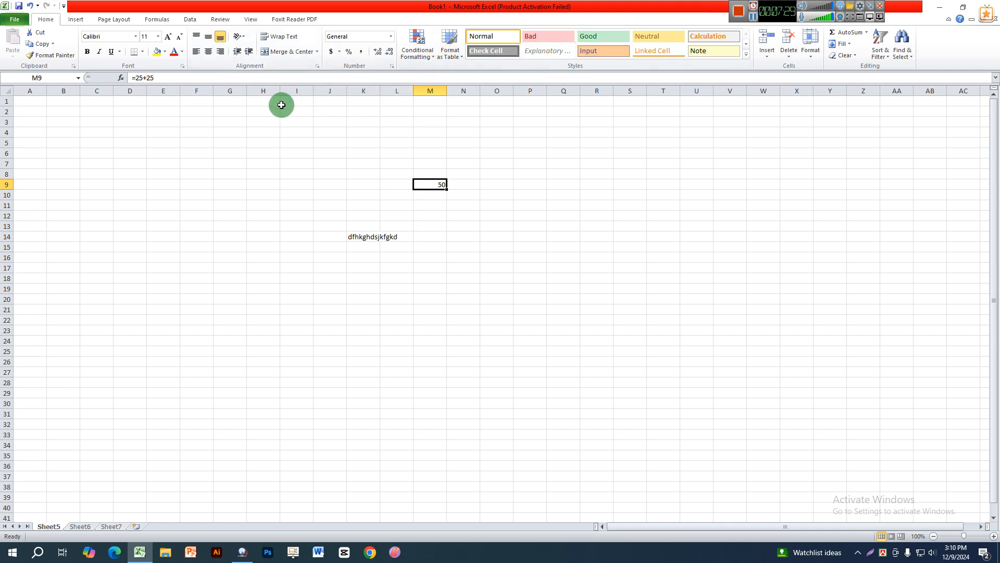
Step: Replace the text in cell K14 with "aaaa"
{"action": "left_click", "coordinate": [424, 248]}
{"action": "left_click", "coordinate": [372, 244]}
{"action": "left_click", "coordinate": [365, 236]}
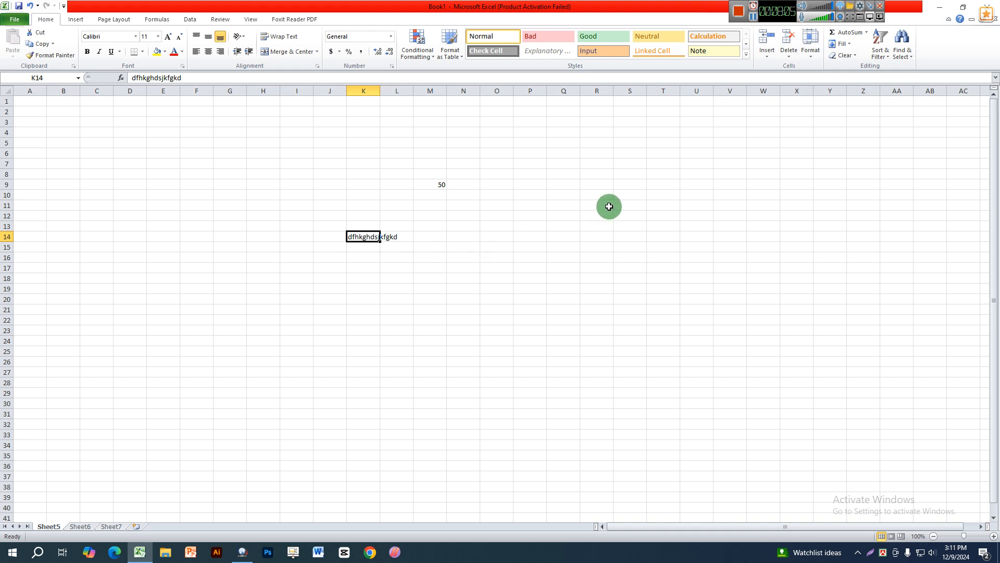
{"action": "type", "text": "aaaa"}
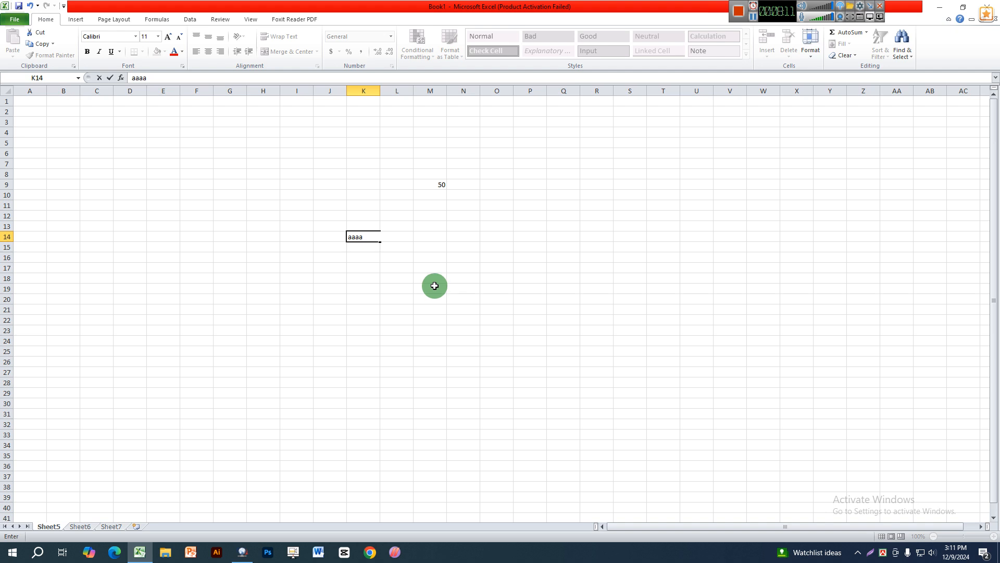
{"action": "left_click", "coordinate": [521, 159]}
Step: Replace the formula in cell M9 with the text "aaa" and enter "effds" in cell E7
{"action": "left_click", "coordinate": [432, 184]}
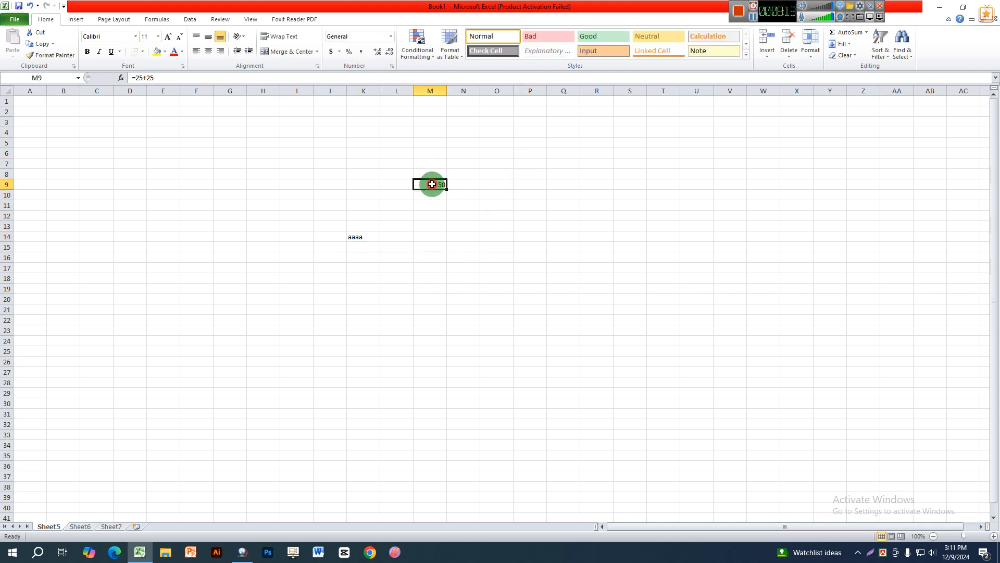
{"action": "type", "text": "aaa"}
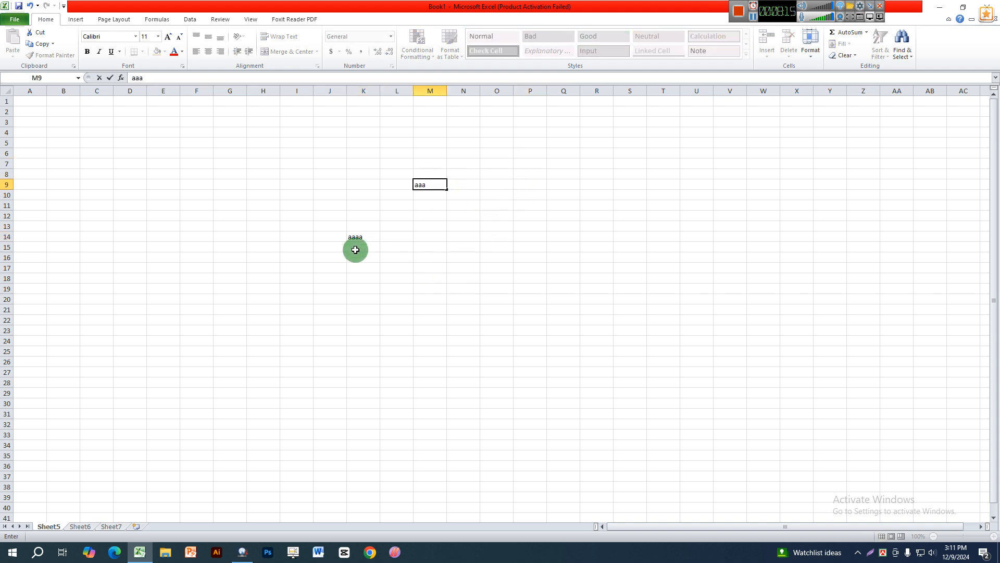
{"action": "left_click", "coordinate": [175, 164]}
{"action": "type", "text": "effds"}
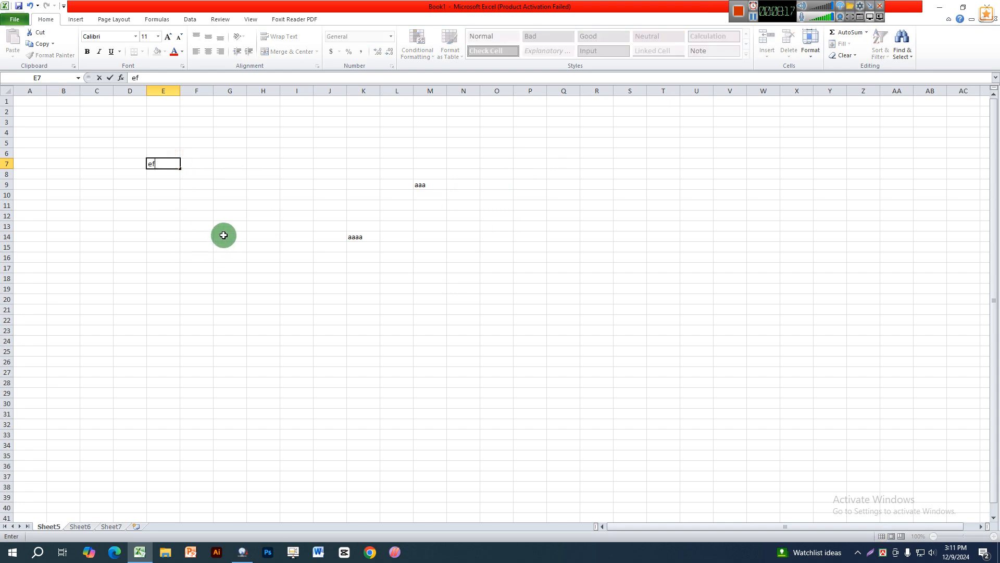
{"action": "left_click", "coordinate": [196, 216]}
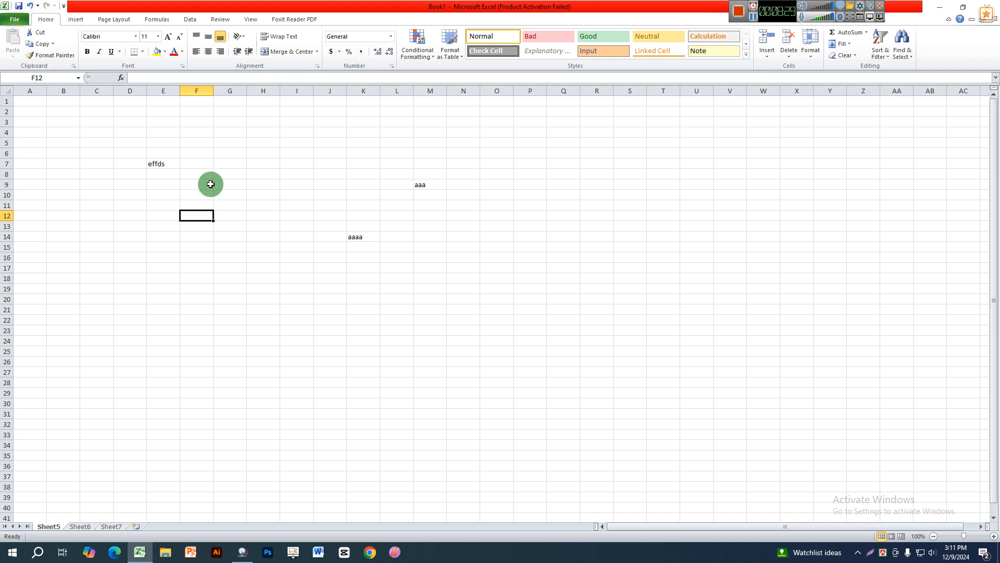
Step: Select the filled cells E7, K14 and M9 in turn to examine the active cell, ending on K14
{"action": "left_click", "coordinate": [159, 164]}
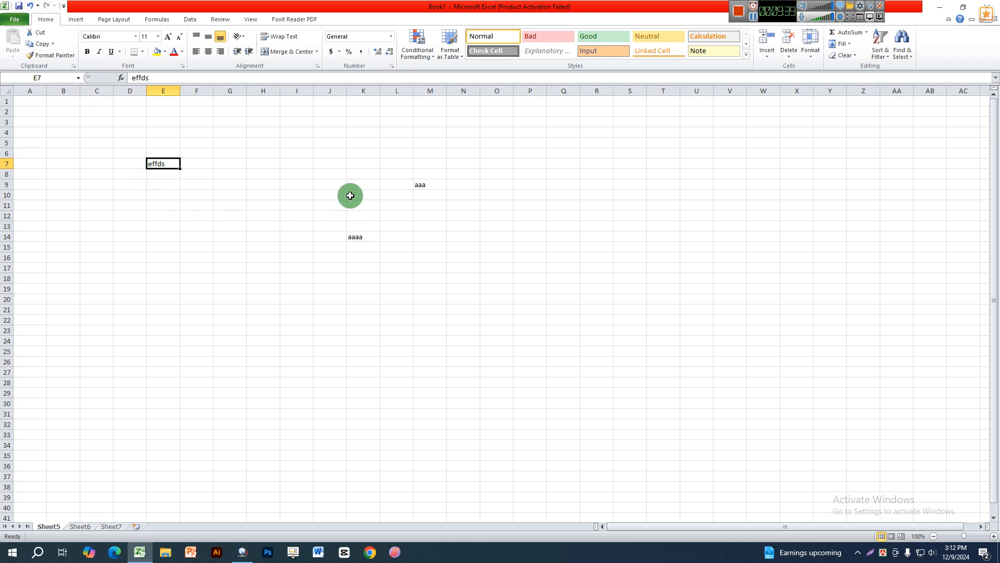
{"action": "left_click", "coordinate": [360, 236]}
{"action": "left_click", "coordinate": [424, 185]}
{"action": "left_click", "coordinate": [355, 235]}
{"action": "left_click", "coordinate": [421, 186]}
{"action": "left_click", "coordinate": [362, 235]}
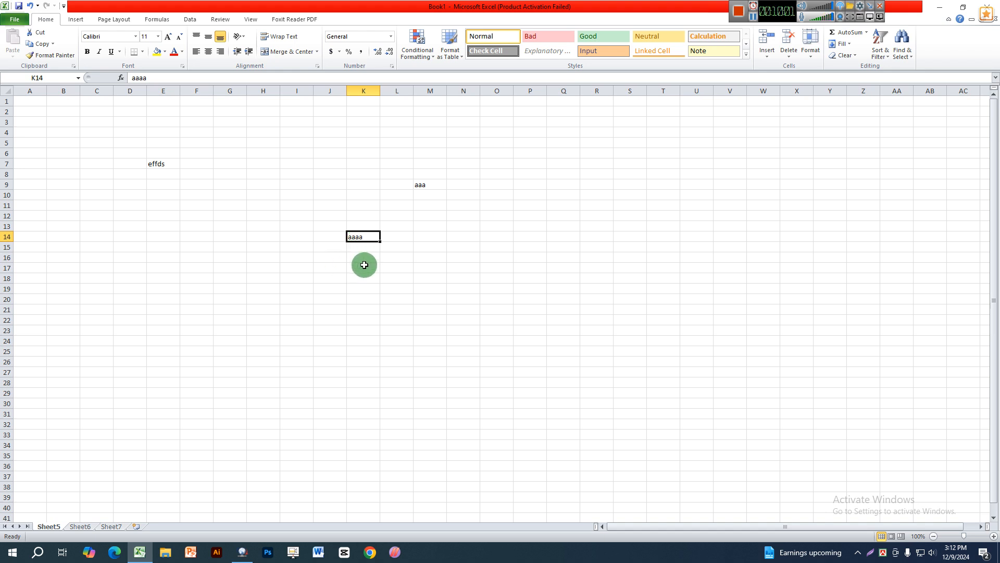
Step: Move the text from cell K14 to cell I9, and try selecting the range I9:I24
{"action": "left_click_drag", "start_coordinate": [363, 243], "coordinate": [303, 184]}
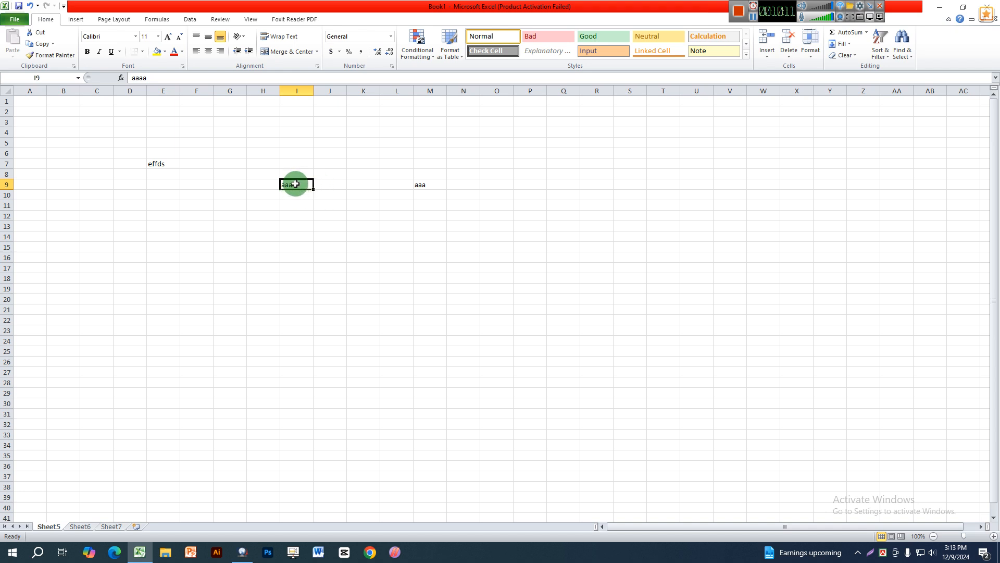
{"action": "left_click_drag", "start_coordinate": [300, 185], "coordinate": [307, 344]}
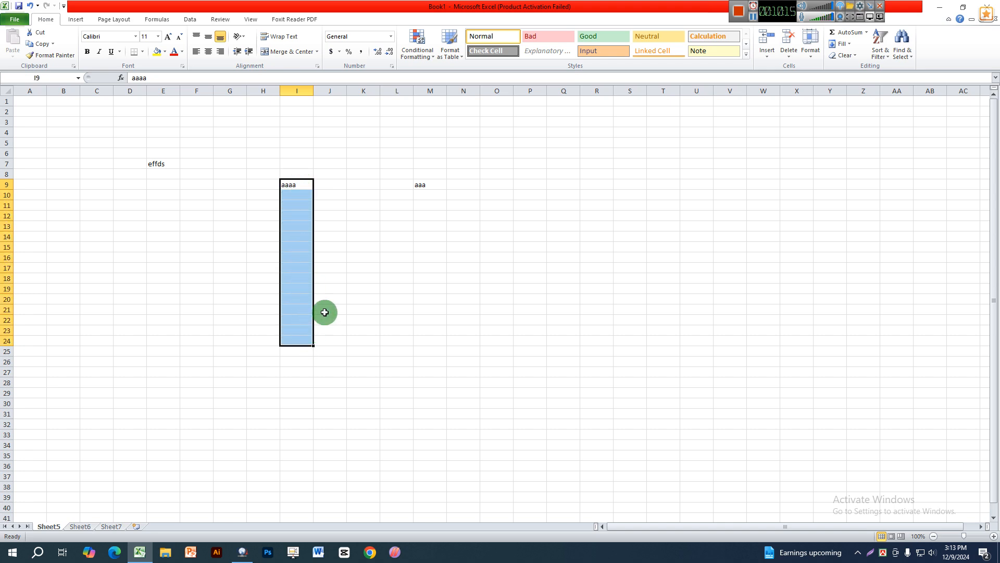
{"action": "left_click", "coordinate": [361, 246]}
Step: Move the text from cell I9 down to cell I17
{"action": "left_click", "coordinate": [290, 184]}
{"action": "left_click_drag", "start_coordinate": [291, 191], "coordinate": [295, 268]}
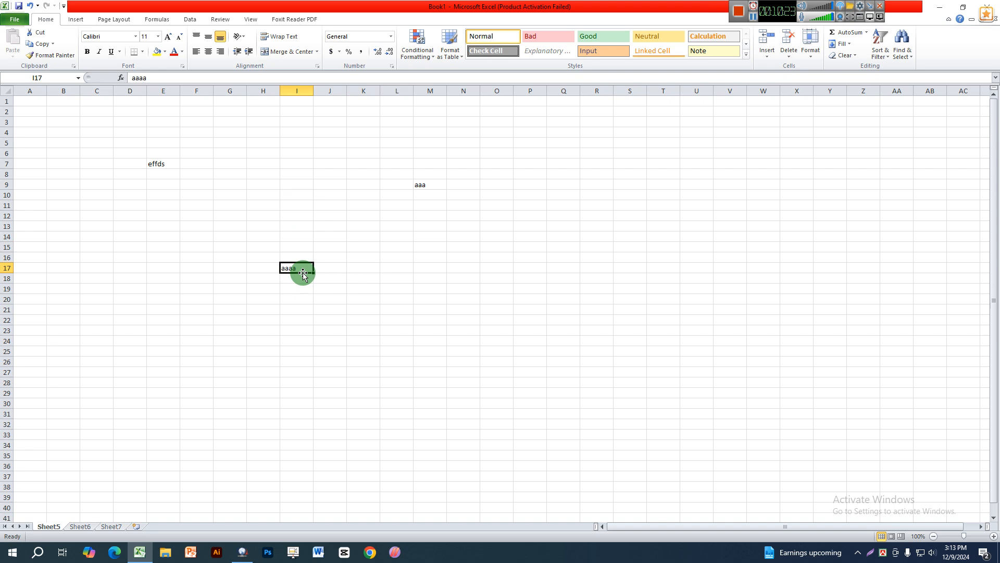
{"action": "mouse_move", "coordinate": [297, 269]}
{"action": "left_mouse_down"}
{"action": "mouse_move", "coordinate": [297, 355]}
{"action": "mouse_move", "coordinate": [295, 299]}
{"action": "mouse_move", "coordinate": [369, 269]}
{"action": "mouse_move", "coordinate": [280, 266]}
{"action": "left_mouse_up"}
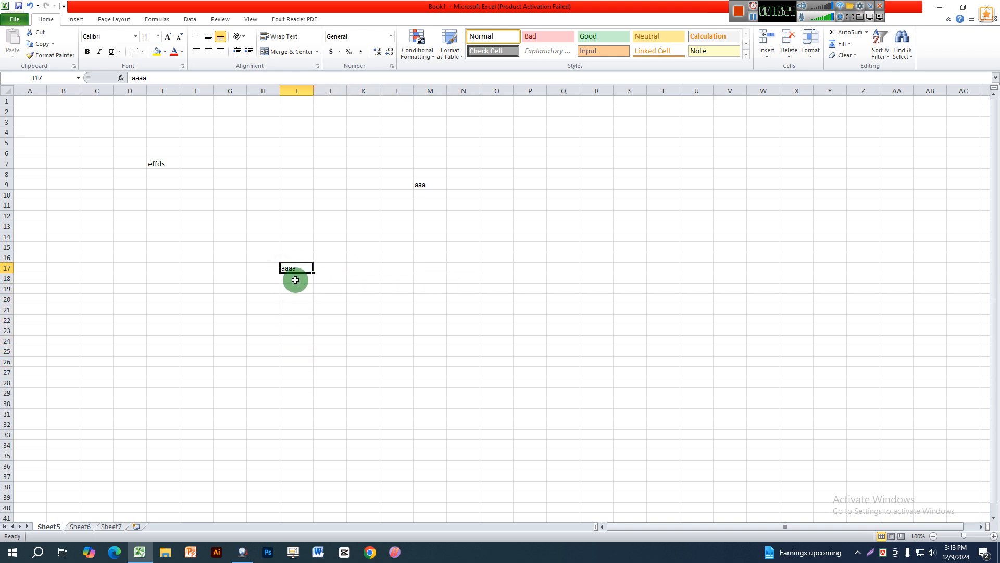
Step: Select the range I17:P25 and move the whole block so that it starts at cell Q11
{"action": "left_click_drag", "start_coordinate": [296, 268], "coordinate": [538, 348]}
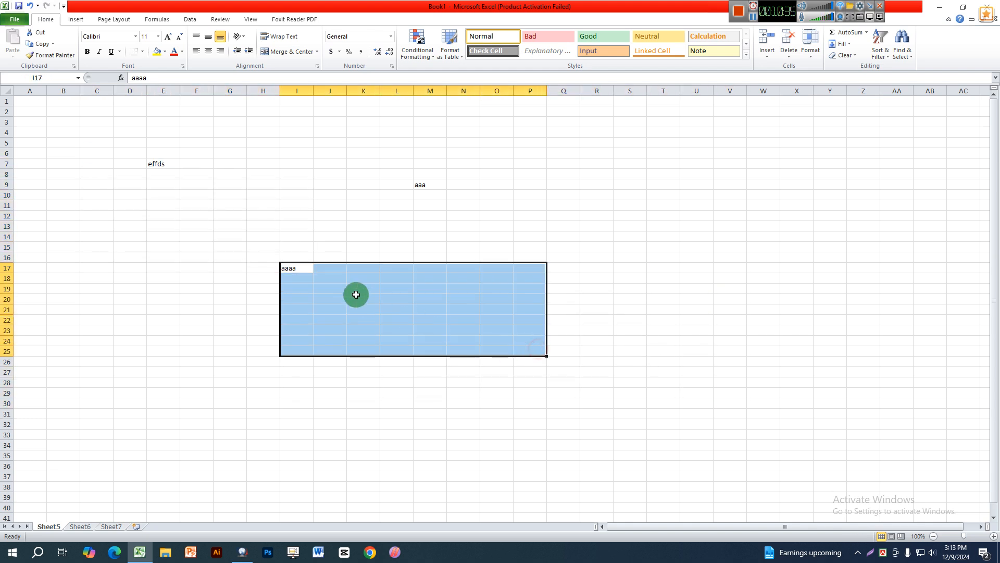
{"action": "left_click_drag", "start_coordinate": [304, 263], "coordinate": [580, 203]}
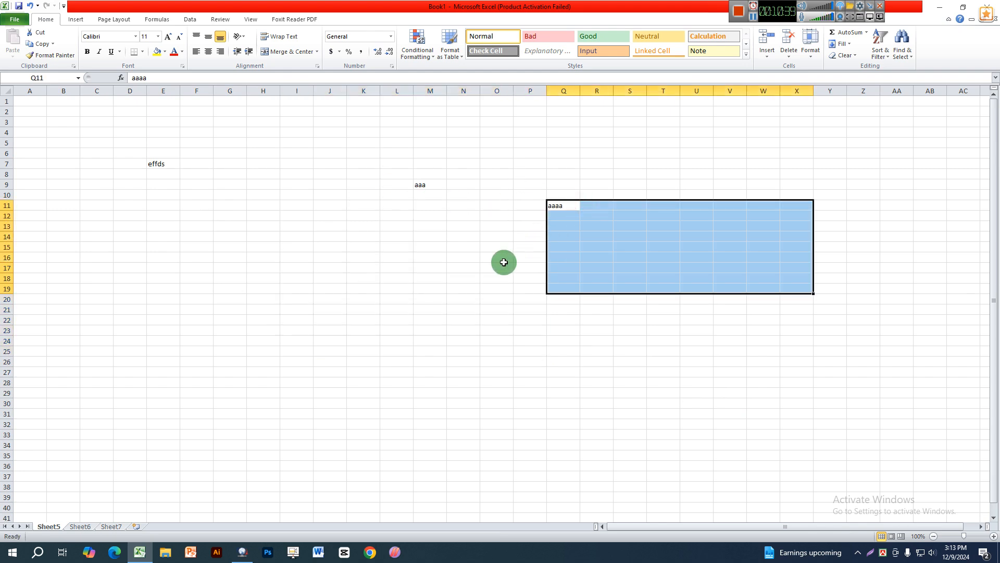
{"action": "left_click", "coordinate": [508, 247]}
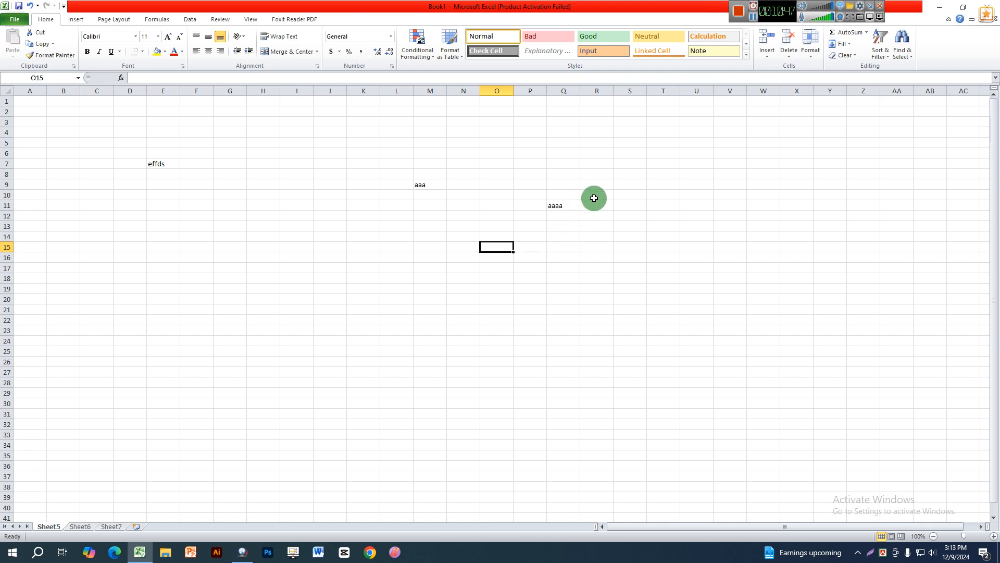
Step: Fill the text in cell E7 down the column to E26
{"action": "left_click", "coordinate": [157, 162]}
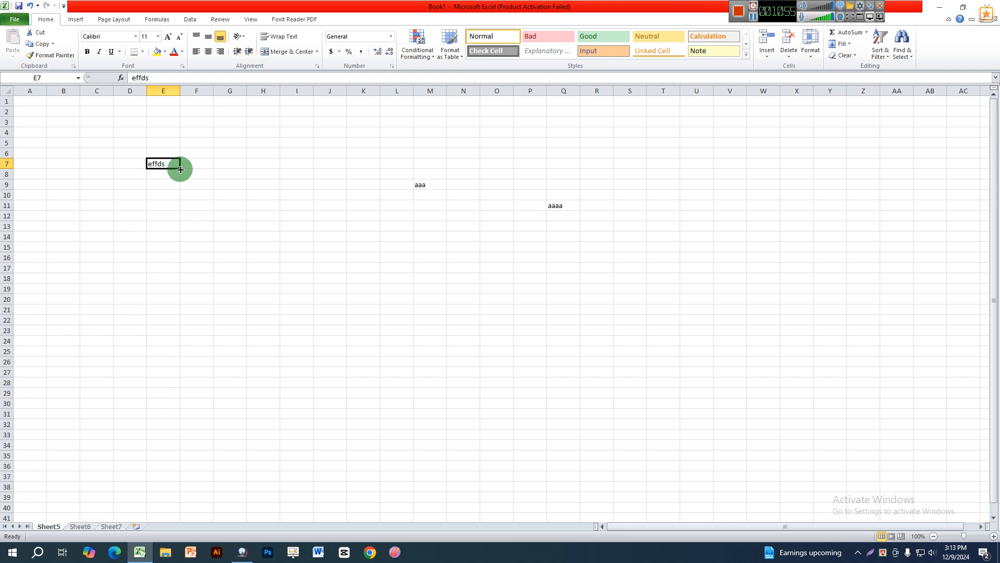
{"action": "left_click_drag", "start_coordinate": [179, 173], "coordinate": [201, 362]}
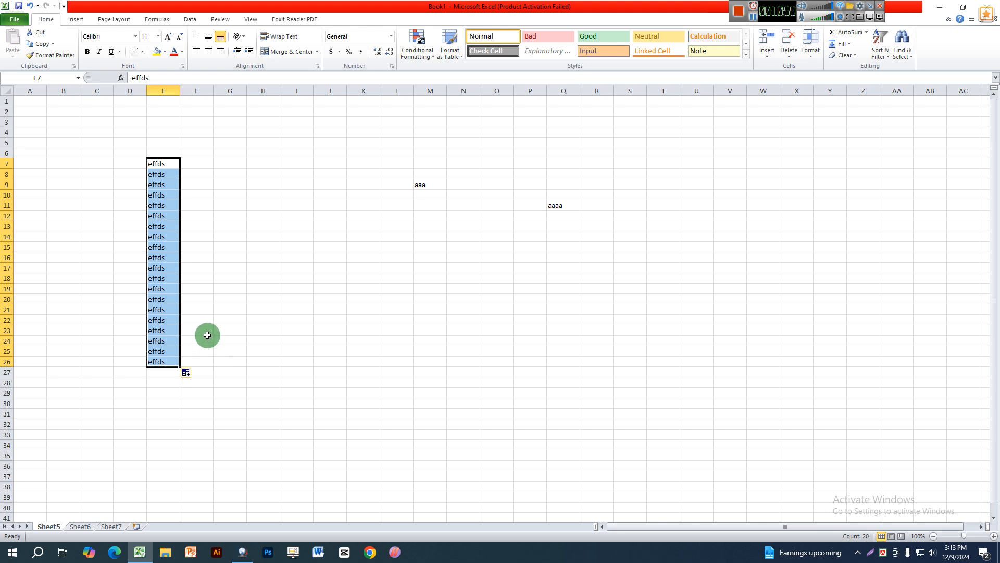
Step: Fill the text in cell M9 down the column to M31 and across the row to O9
{"action": "left_click", "coordinate": [422, 183]}
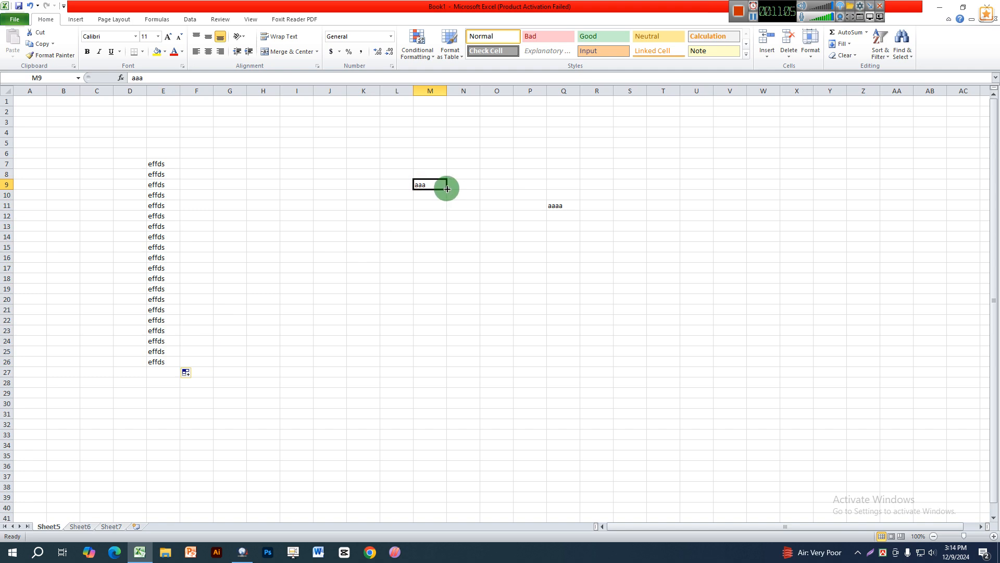
{"action": "left_click_drag", "start_coordinate": [447, 189], "coordinate": [443, 415]}
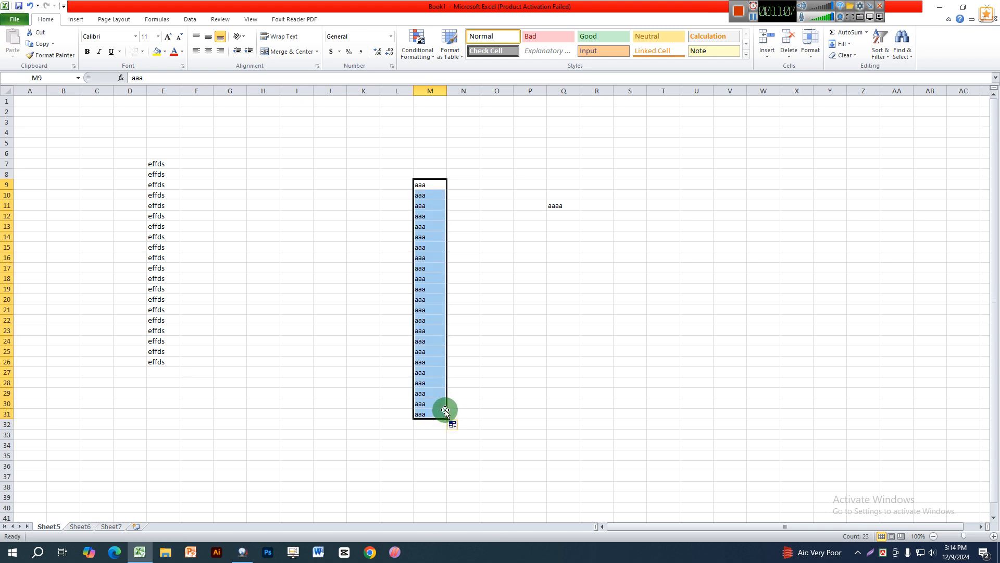
{"action": "left_click", "coordinate": [419, 185]}
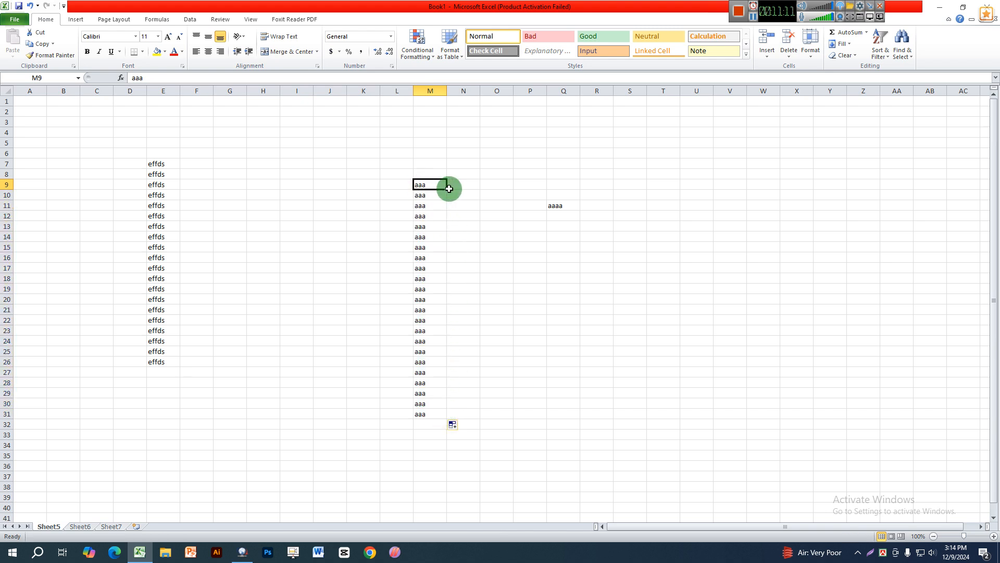
{"action": "left_click_drag", "start_coordinate": [449, 189], "coordinate": [511, 187]}
Step: Move the text from cell Q11 to Q16, and select the range M9:M31
{"action": "left_click", "coordinate": [556, 205]}
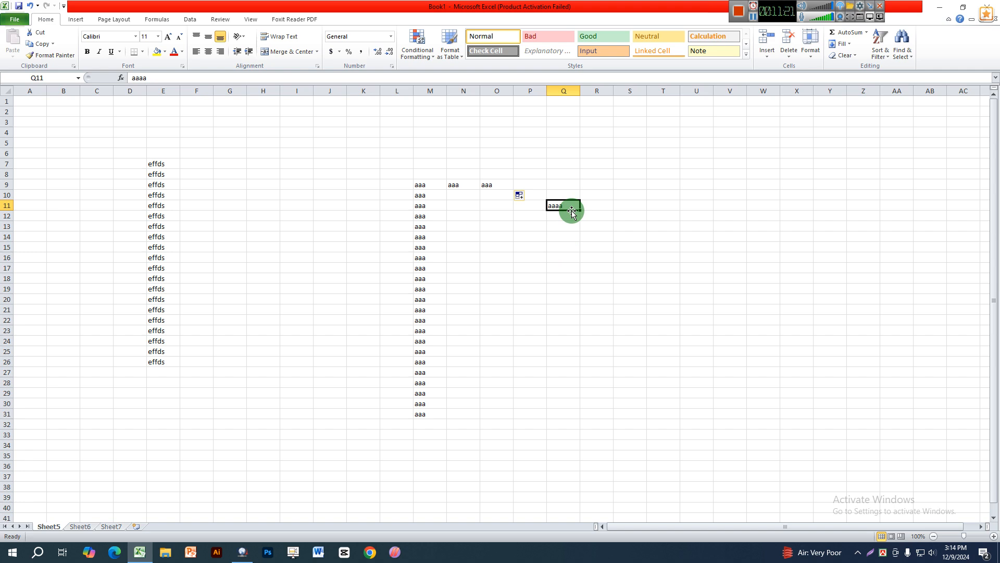
{"action": "left_click_drag", "start_coordinate": [571, 210], "coordinate": [566, 258]}
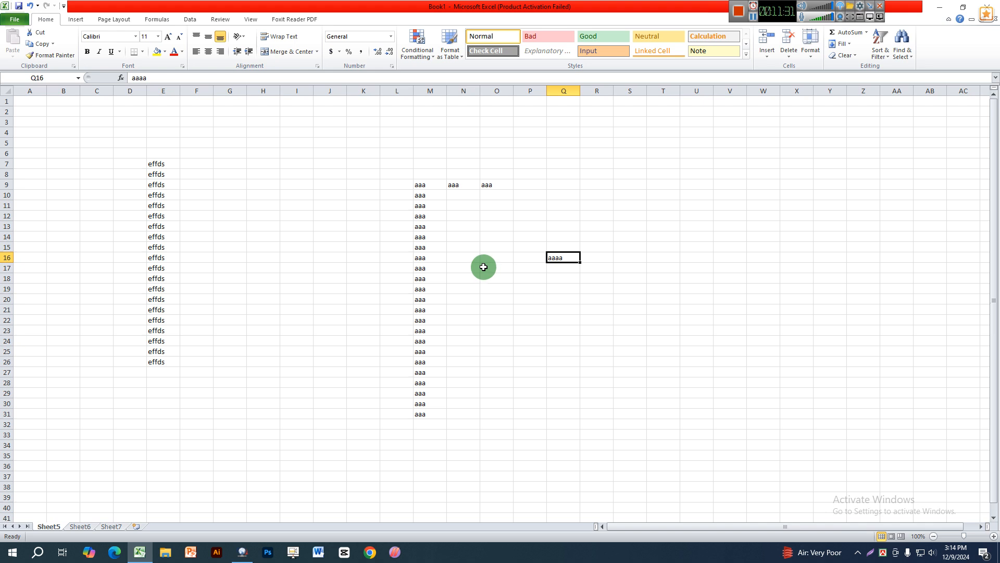
{"action": "left_click", "coordinate": [384, 175]}
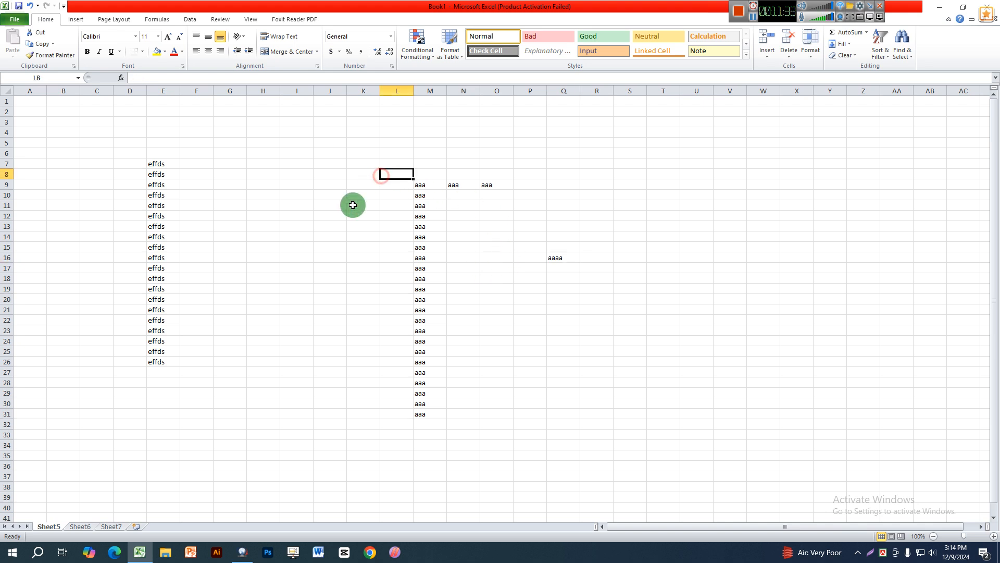
{"action": "left_click_drag", "start_coordinate": [438, 186], "coordinate": [439, 412]}
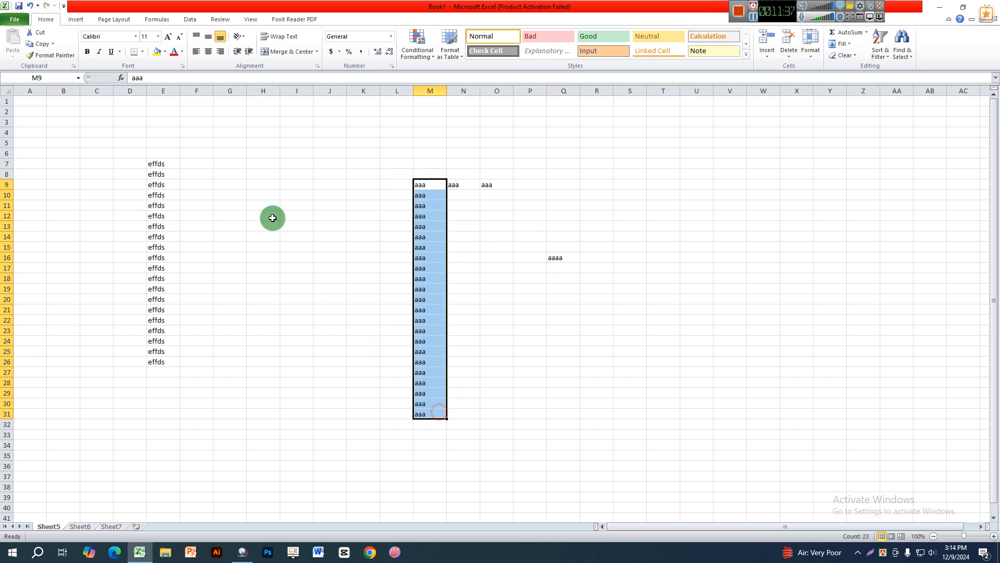
Step: Enter the number 1 in cell G9 and fill it down the column to G33
{"action": "left_click", "coordinate": [244, 186]}
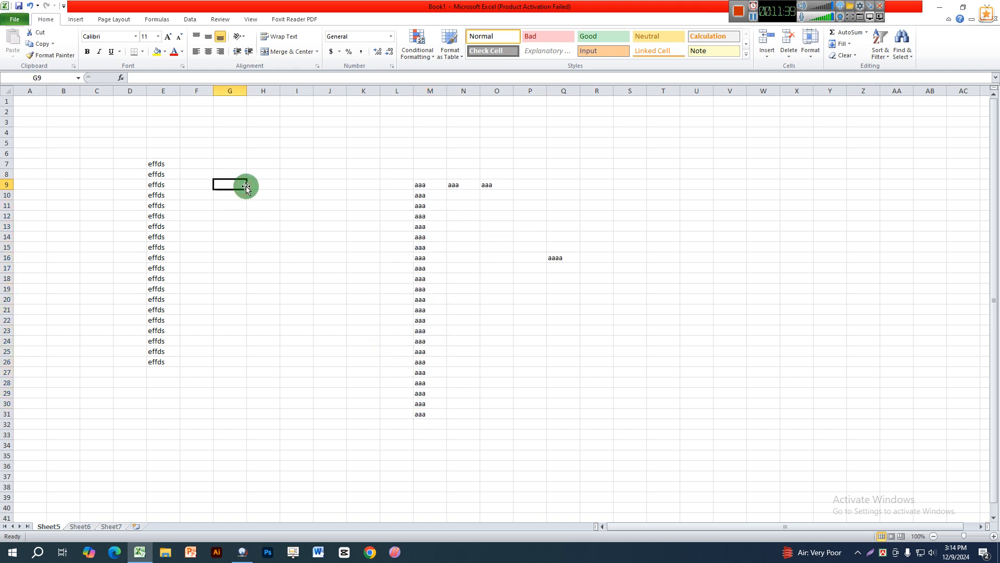
{"action": "key", "text": "Return"}
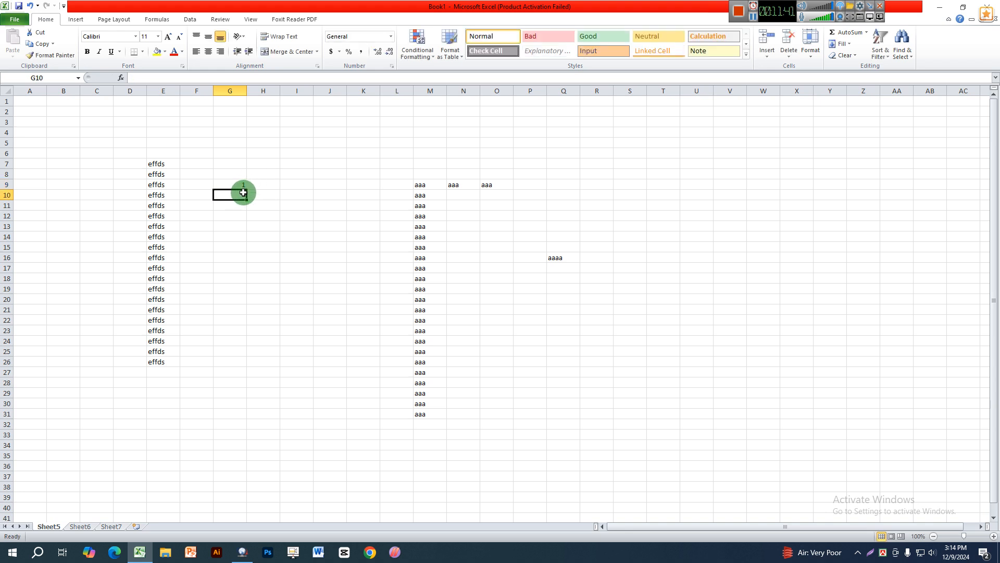
{"action": "left_click", "coordinate": [244, 185]}
{"action": "left_click_drag", "start_coordinate": [246, 188], "coordinate": [249, 436]}
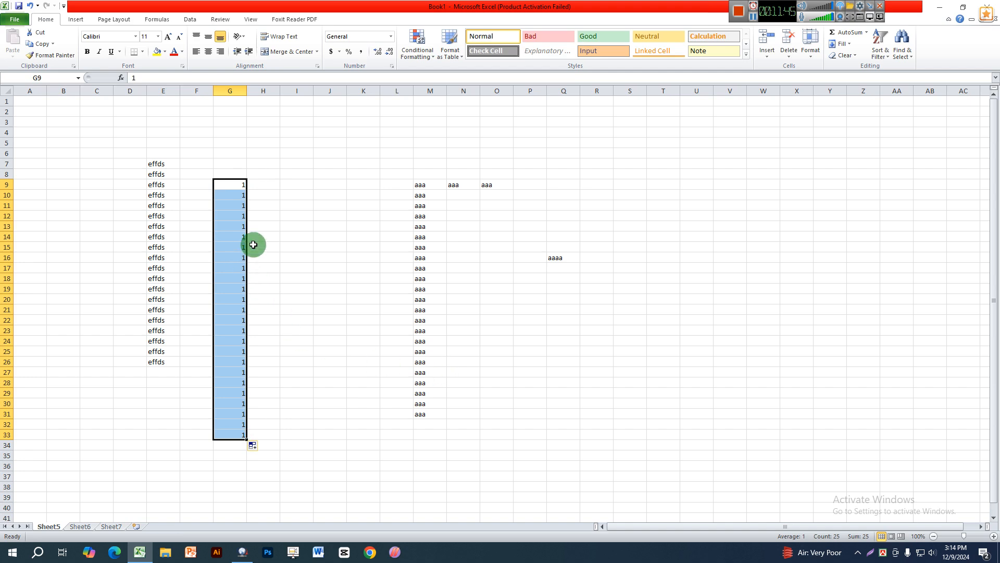
{"action": "left_click", "coordinate": [229, 183]}
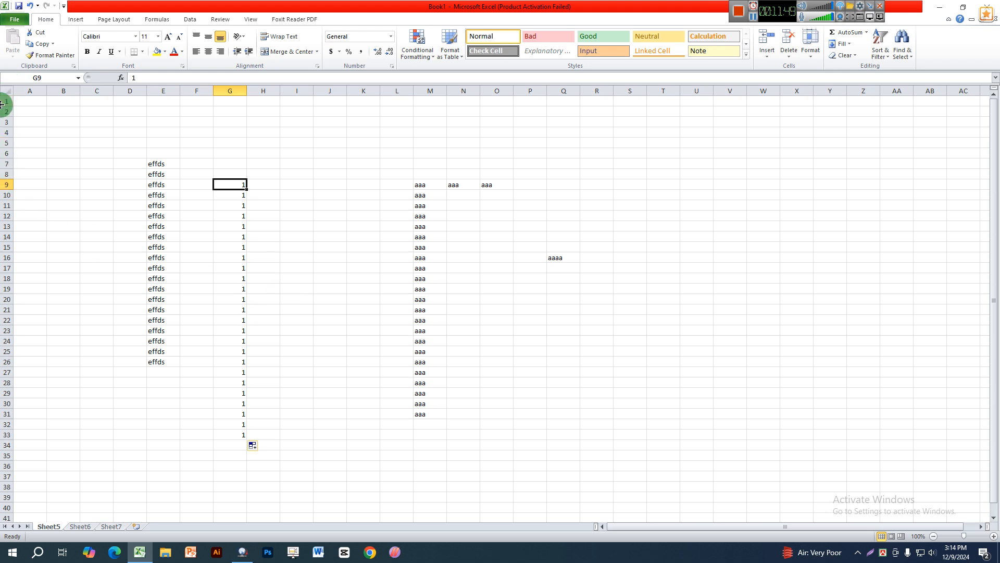
Step: Enter 1 in cell J6 and 2 in cell J7, and select both cells as the start of a number series
{"action": "left_click", "coordinate": [334, 185]}
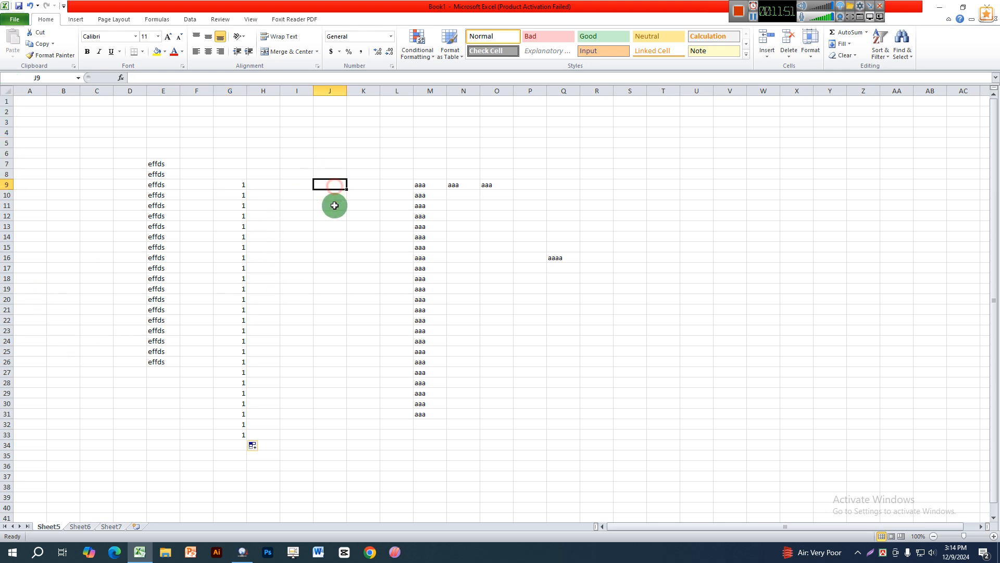
{"action": "left_click", "coordinate": [336, 195]}
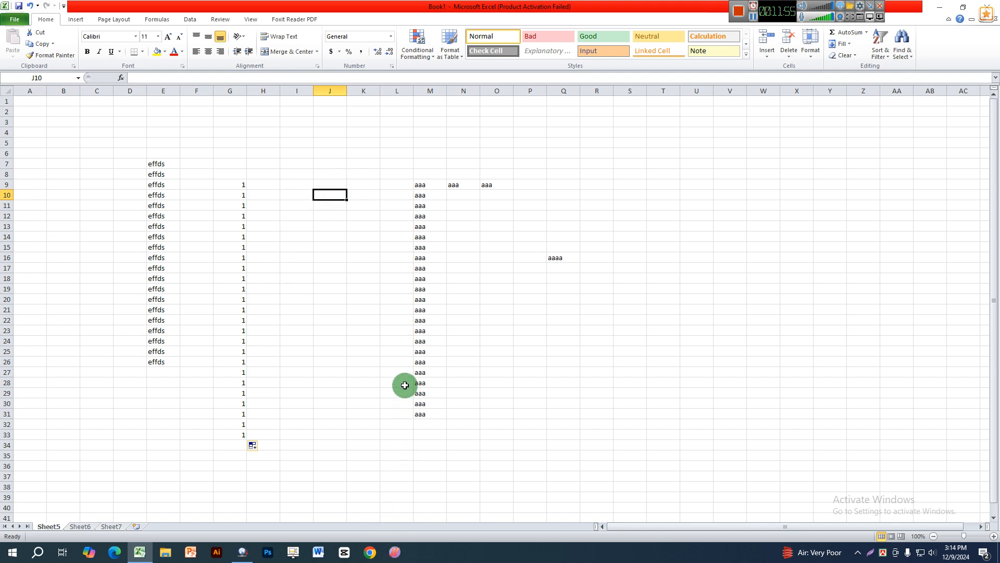
{"action": "left_click", "coordinate": [321, 154]}
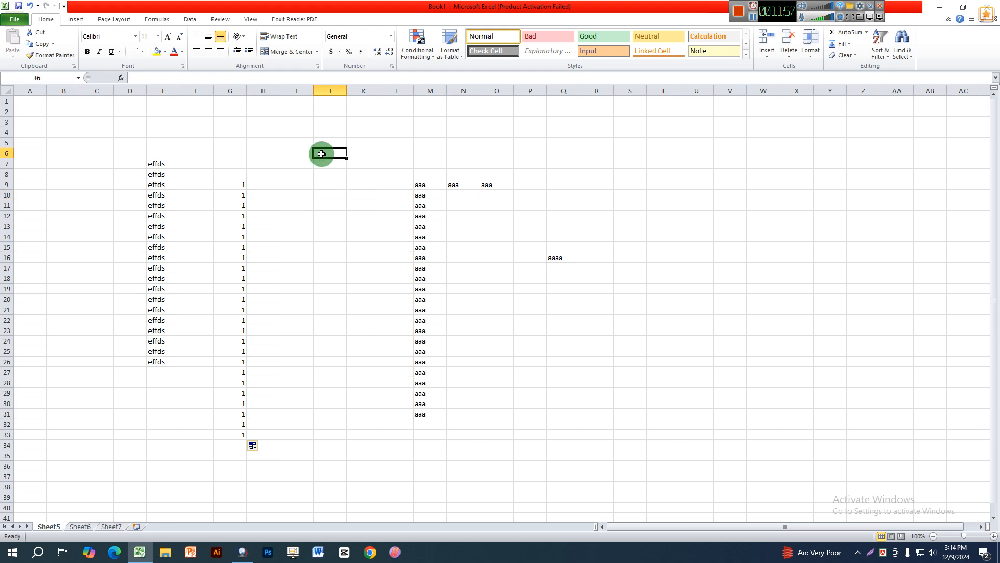
{"action": "type", "text": "1"}
{"action": "key", "text": "Return"}
{"action": "type", "text": "2"}
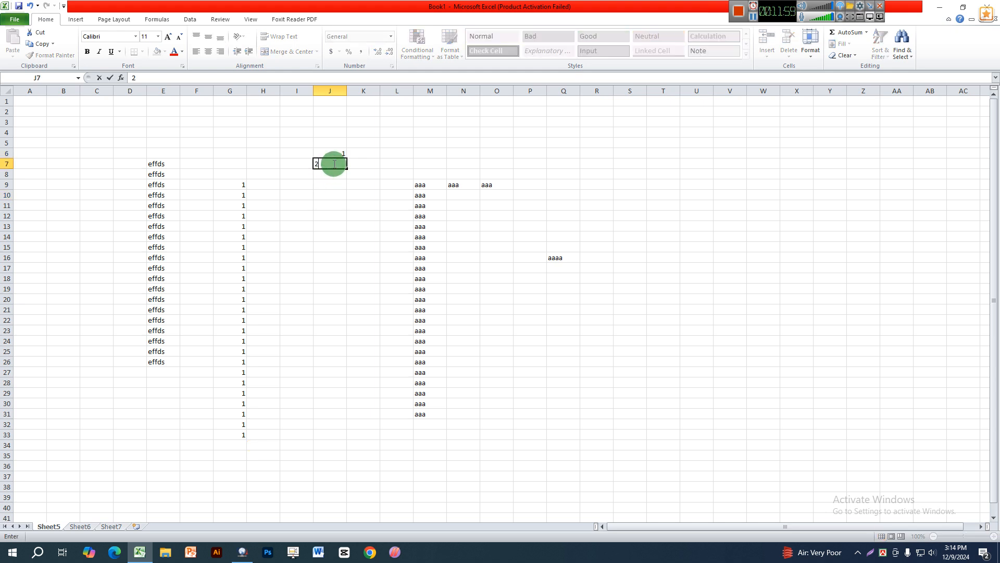
{"action": "left_click", "coordinate": [341, 182]}
{"action": "left_click", "coordinate": [338, 151]}
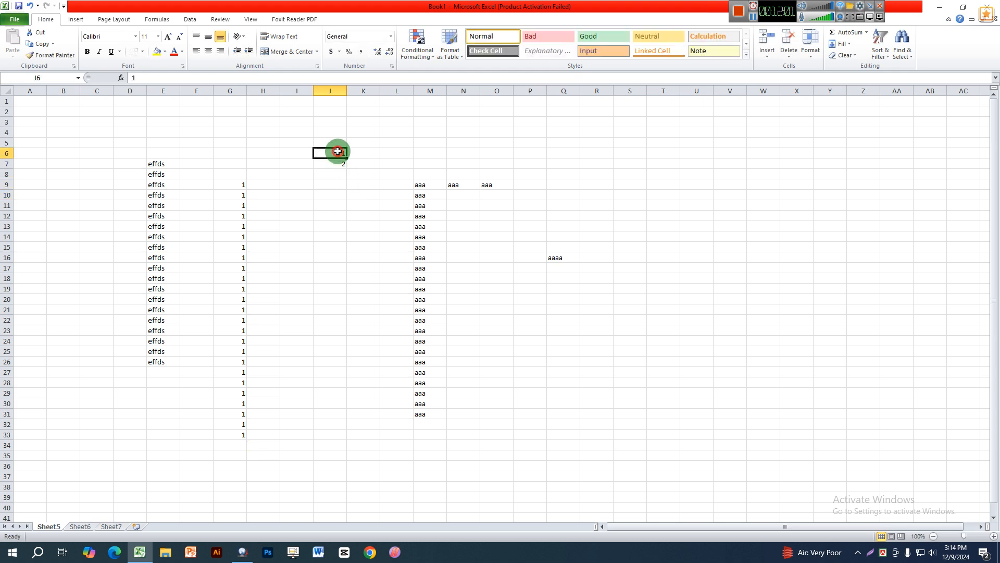
{"action": "left_click_drag", "start_coordinate": [331, 151], "coordinate": [332, 163]}
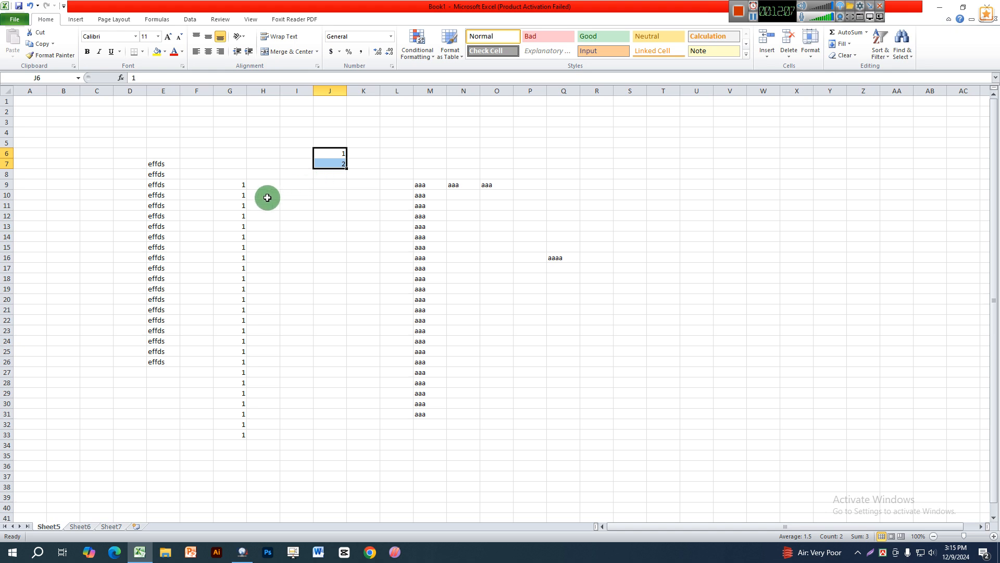
Step: Extend the column of 1s by filling cell G33 down to G39
{"action": "left_click", "coordinate": [224, 184]}
{"action": "left_click", "coordinate": [234, 435]}
{"action": "left_click_drag", "start_coordinate": [246, 439], "coordinate": [249, 496]}
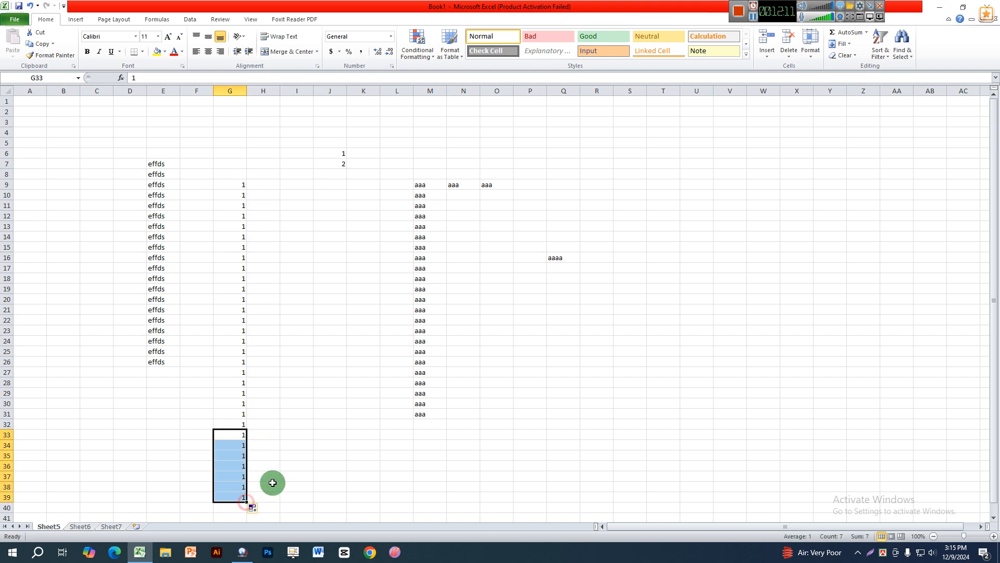
Step: Try to fill column J downward from the single number in cell J6, and reselect J6:J7 as the series start
{"action": "left_click", "coordinate": [344, 184]}
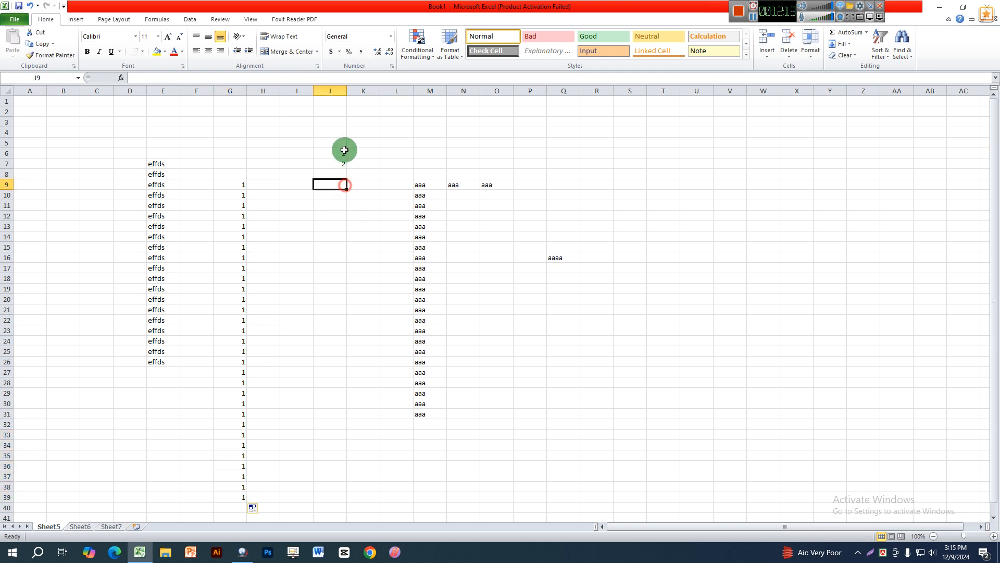
{"action": "left_click_drag", "start_coordinate": [341, 153], "coordinate": [339, 163]}
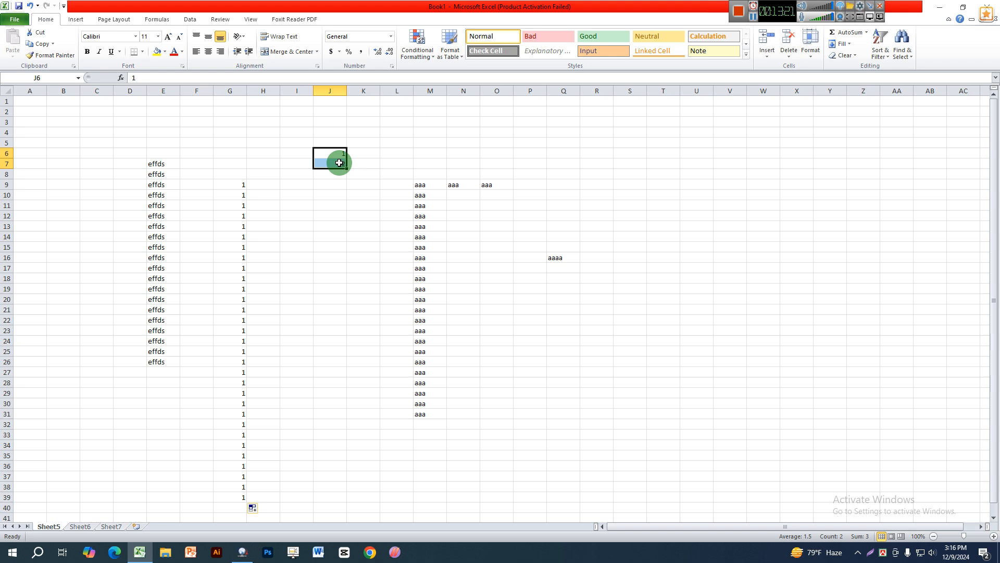
{"action": "left_click", "coordinate": [338, 191]}
{"action": "left_click", "coordinate": [339, 152]}
{"action": "left_click", "coordinate": [338, 167]}
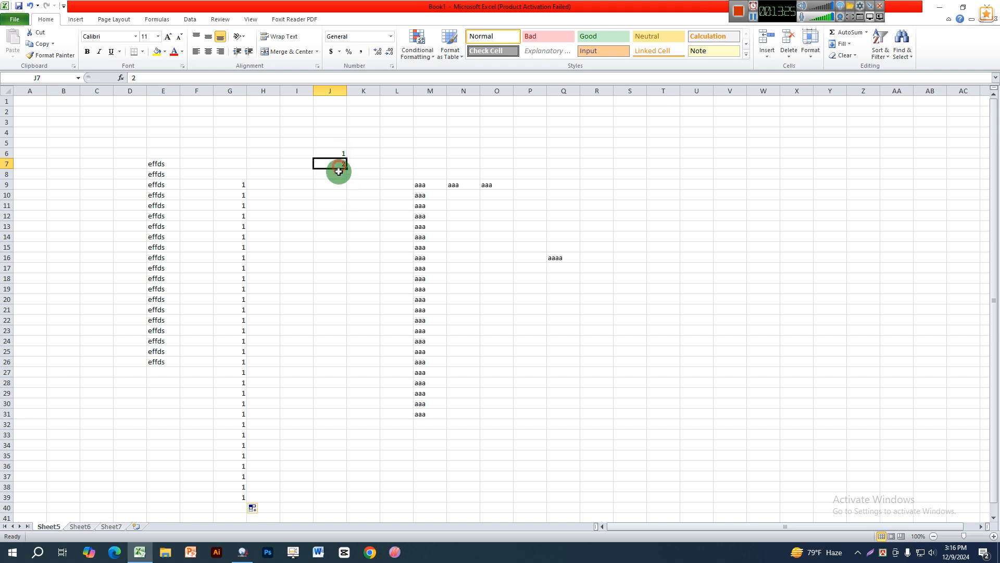
{"action": "left_click", "coordinate": [345, 155]}
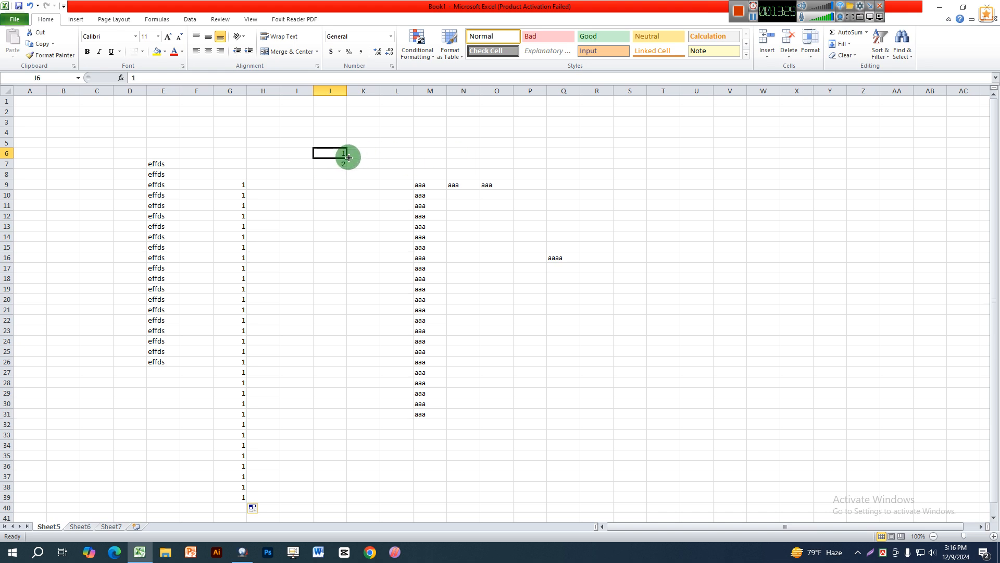
{"action": "left_click_drag", "start_coordinate": [348, 157], "coordinate": [341, 375]}
{"action": "left_click_drag", "start_coordinate": [342, 374], "coordinate": [334, 163]}
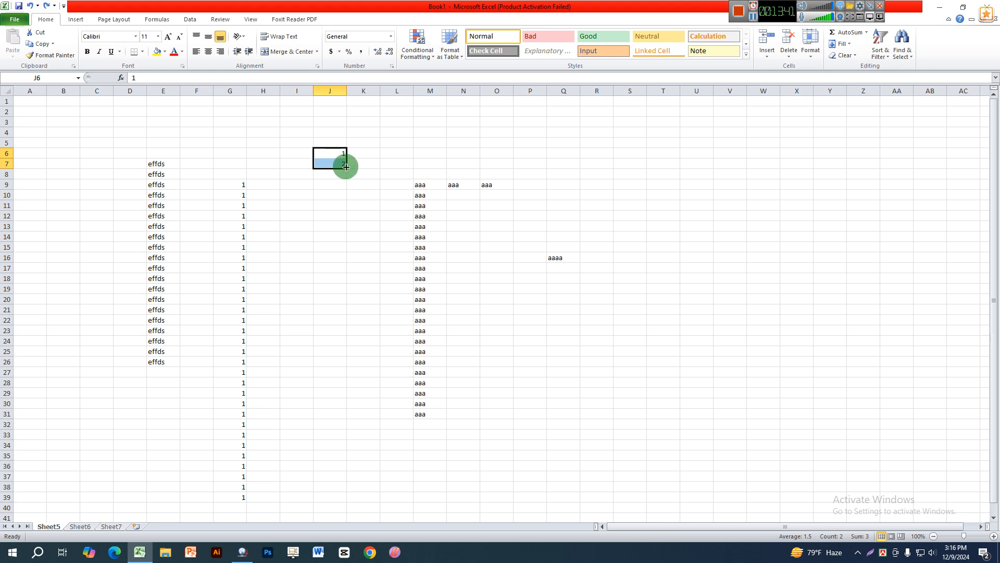
Step: Extend the 1, 2 number series from J6:J7 down column J to J48 with the fill handle
{"action": "left_click_drag", "start_coordinate": [346, 166], "coordinate": [357, 201]}
{"action": "scroll", "coordinate": [357, 201], "scroll_direction": "up", "scroll_amount": 13}
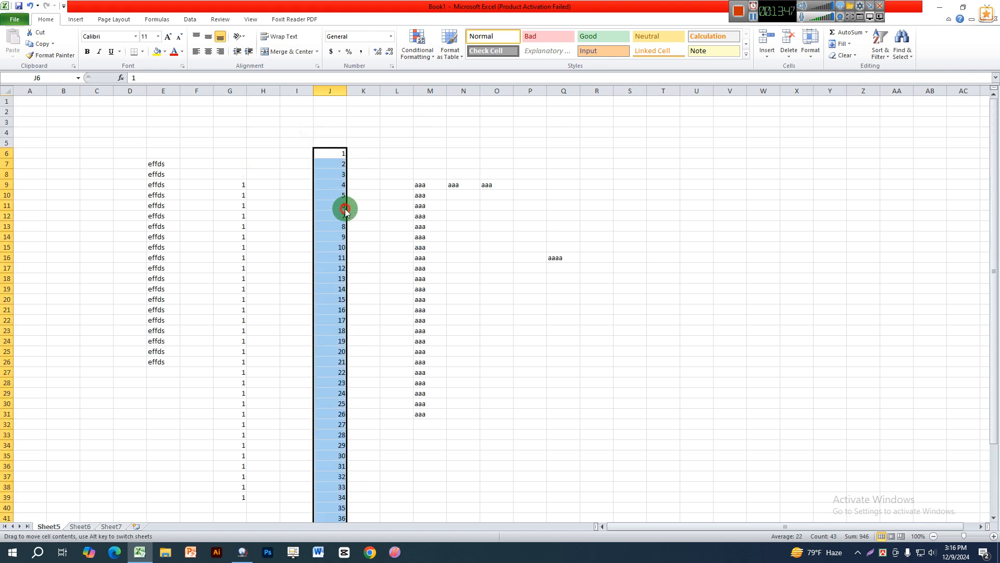
{"action": "left_click", "coordinate": [338, 152]}
{"action": "left_click", "coordinate": [337, 195]}
{"action": "left_click", "coordinate": [338, 247]}
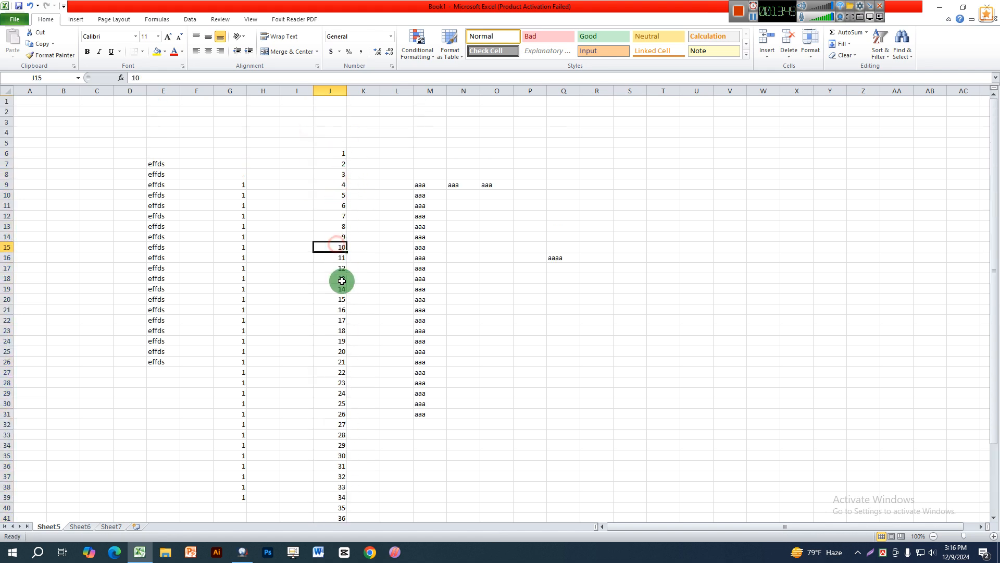
Step: Enter the numbers 1, 4, 7 and 10 in cells I6 to I9
{"action": "left_click", "coordinate": [306, 152]}
{"action": "type", "text": "1"}
{"action": "key", "text": "Return"}
{"action": "type", "text": "4"}
{"action": "key", "text": "Return"}
{"action": "type", "text": "7"}
{"action": "key", "text": "Return"}
{"action": "type", "text": "10"}
{"action": "key", "text": "Return"}
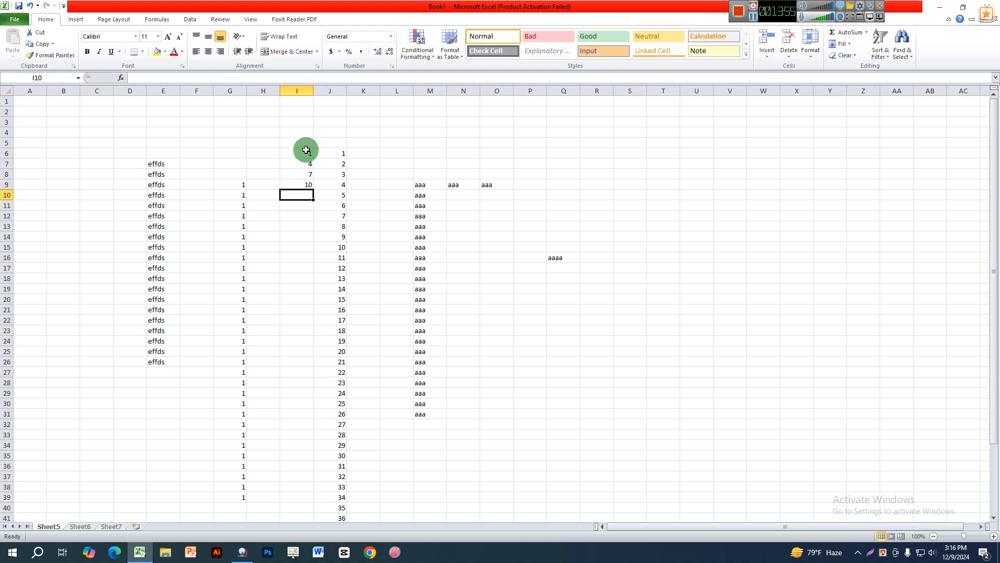
Step: Fill the series that increases by 3 from I6:I9 down column I to I23
{"action": "left_click_drag", "start_coordinate": [305, 151], "coordinate": [312, 332]}
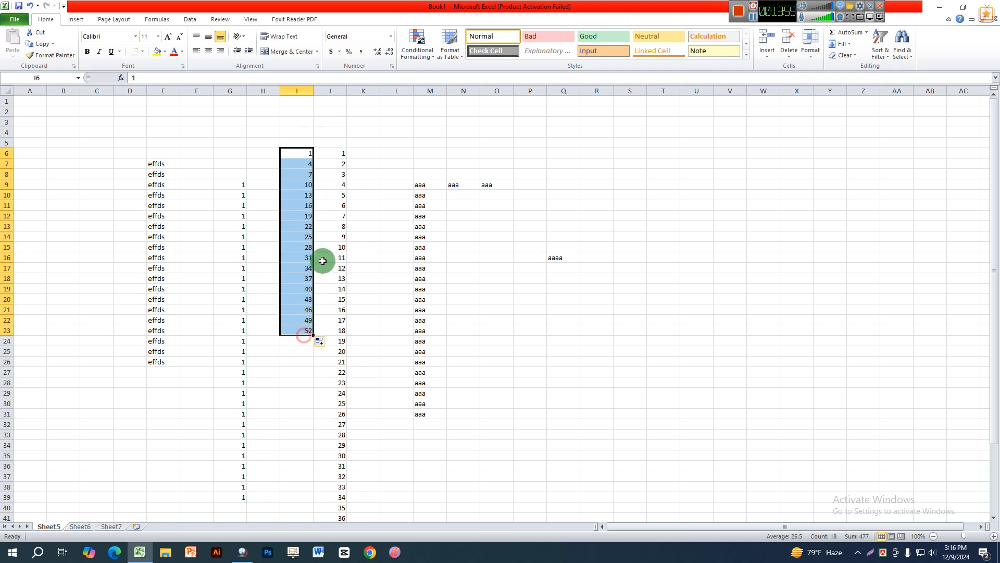
{"action": "left_click", "coordinate": [303, 196]}
{"action": "left_click", "coordinate": [303, 205]}
{"action": "left_click", "coordinate": [303, 218]}
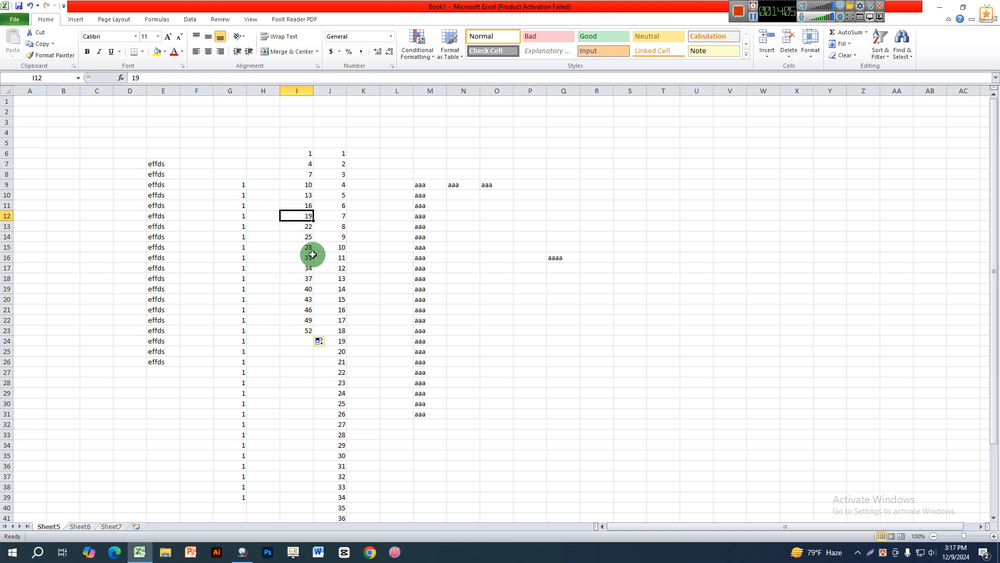
Step: Enter "Name 1" in cell K6 and "Name 2" in cell K7
{"action": "left_click", "coordinate": [376, 153]}
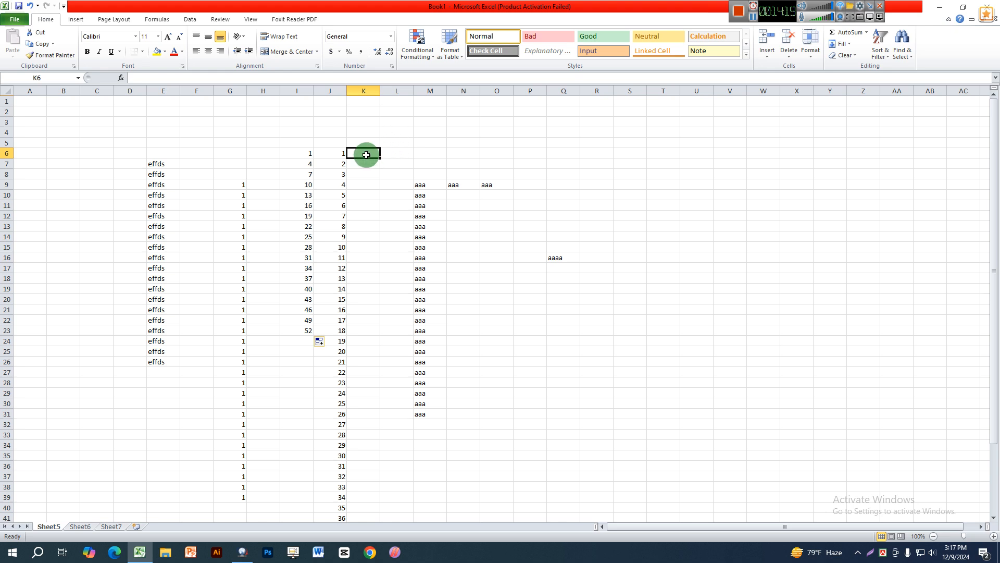
{"action": "type", "text": "Name 1"}
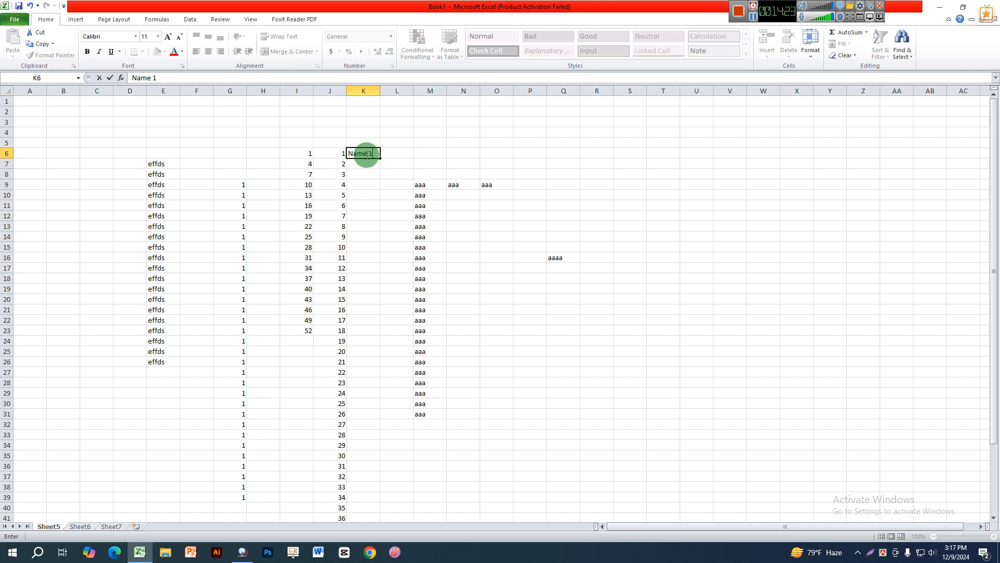
{"action": "key", "text": "Return"}
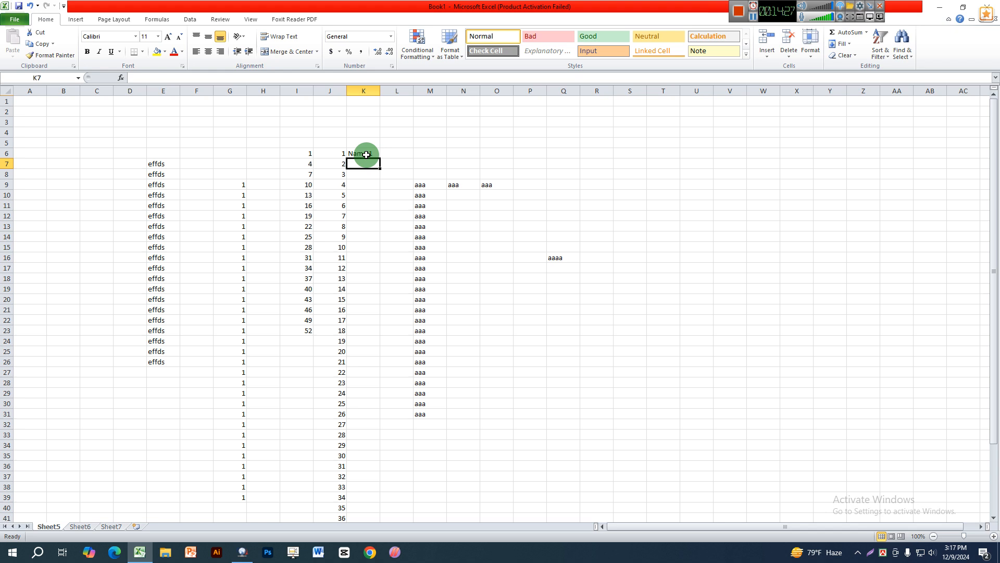
{"action": "type", "text": "Name "}
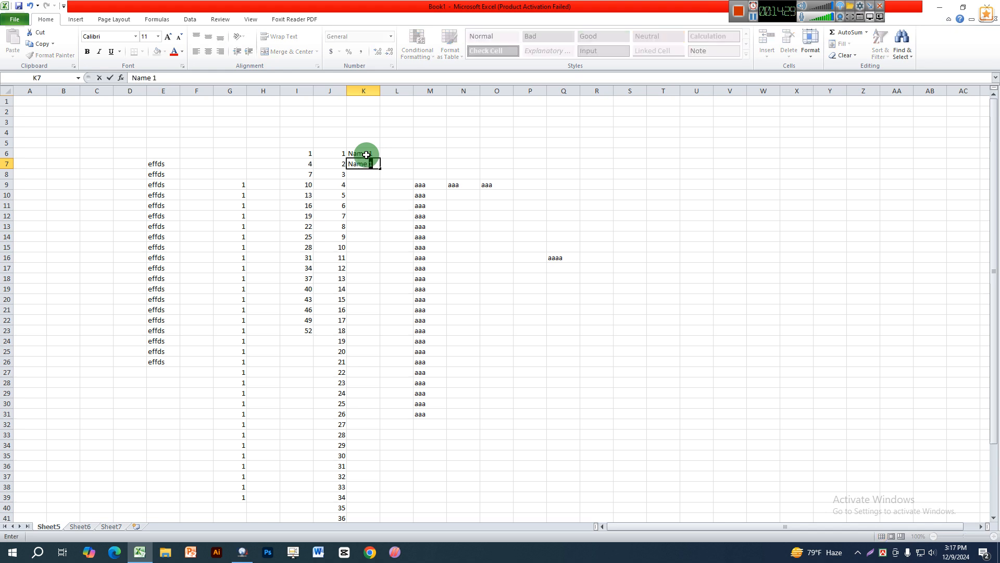
{"action": "type", "text": "2"}
{"action": "key", "text": "Return"}
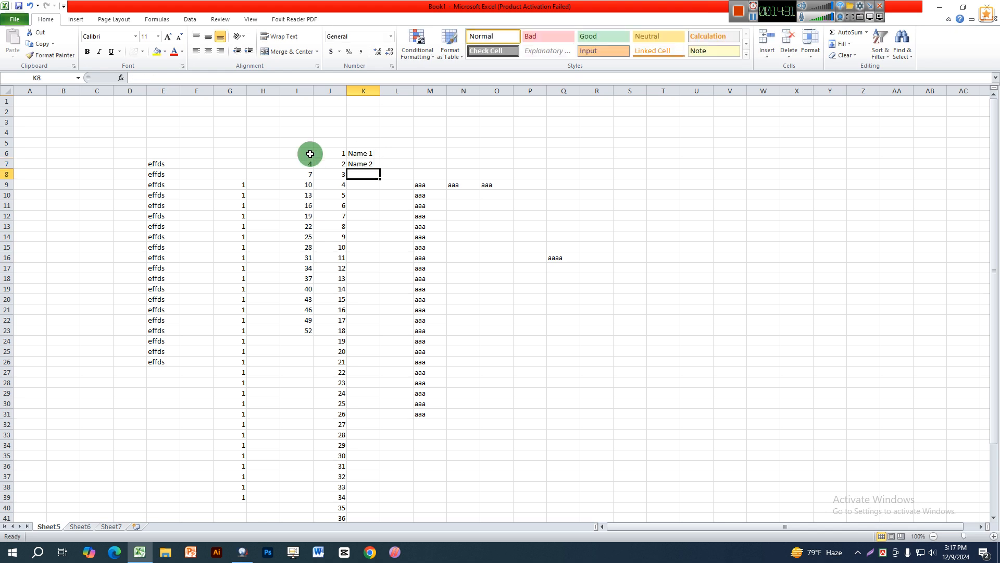
Step: Fill the numbered Name series from K6:K7 down column K to K26
{"action": "left_click_drag", "start_coordinate": [366, 153], "coordinate": [383, 362]}
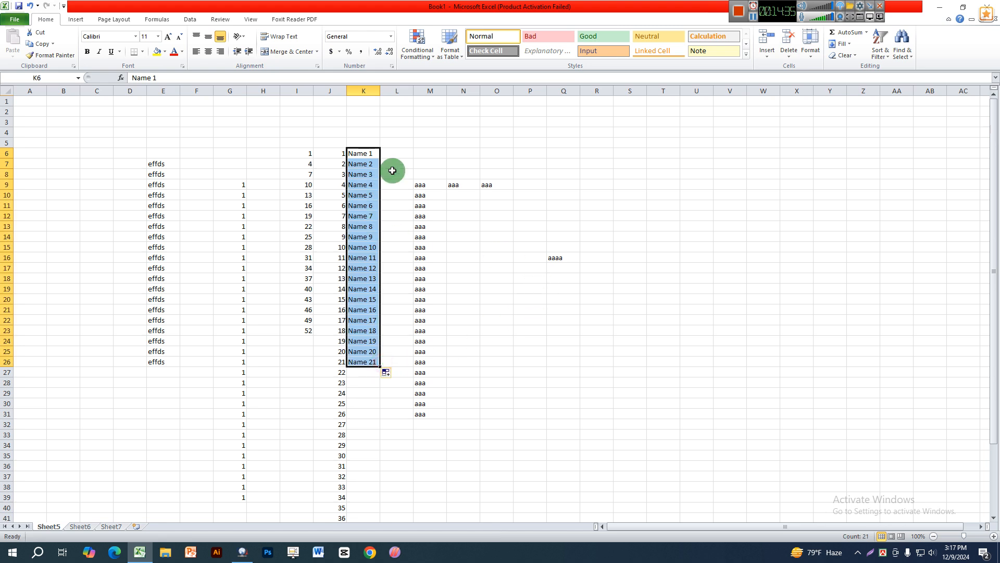
{"action": "left_click", "coordinate": [373, 187]}
{"action": "left_click", "coordinate": [370, 209]}
{"action": "left_click", "coordinate": [368, 267]}
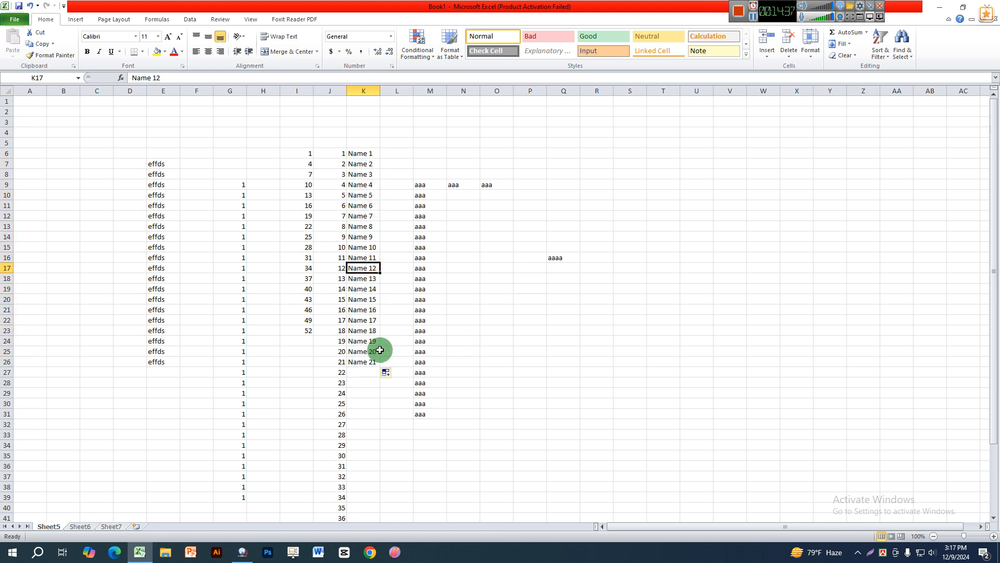
Step: Clear the data block that starts at D4 and spans columns D to U, and undo the deletion
{"action": "left_click_drag", "start_coordinate": [130, 132], "coordinate": [698, 496]}
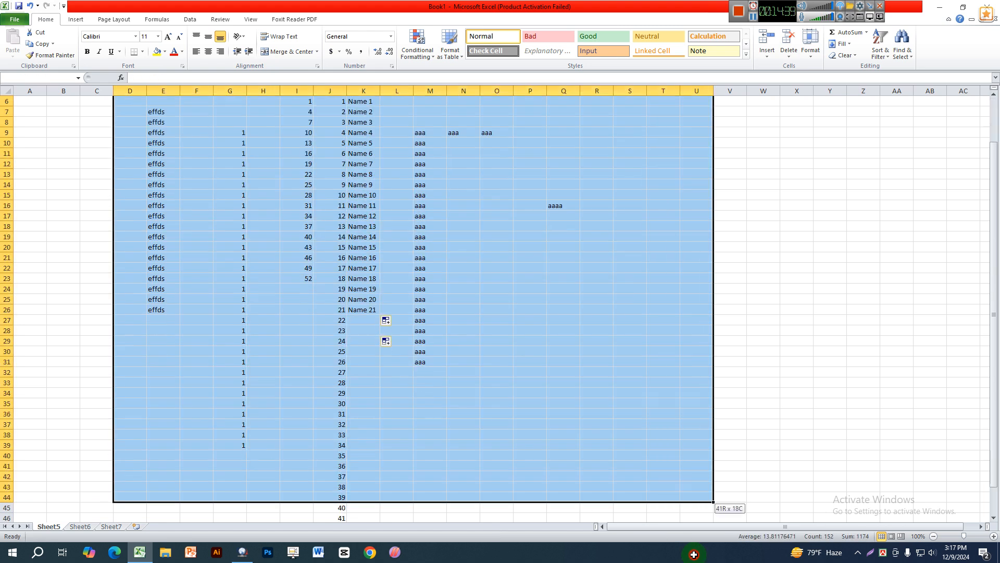
{"action": "key", "text": "Delete"}
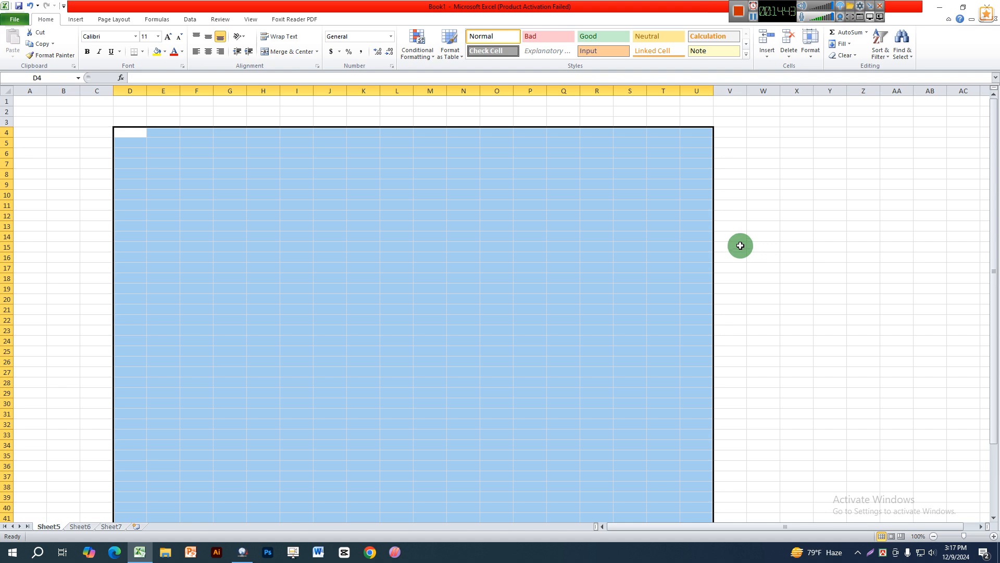
{"action": "scroll", "coordinate": [741, 245], "scroll_direction": "down", "scroll_amount": 5}
{"action": "key", "text": "ctrl+z"}
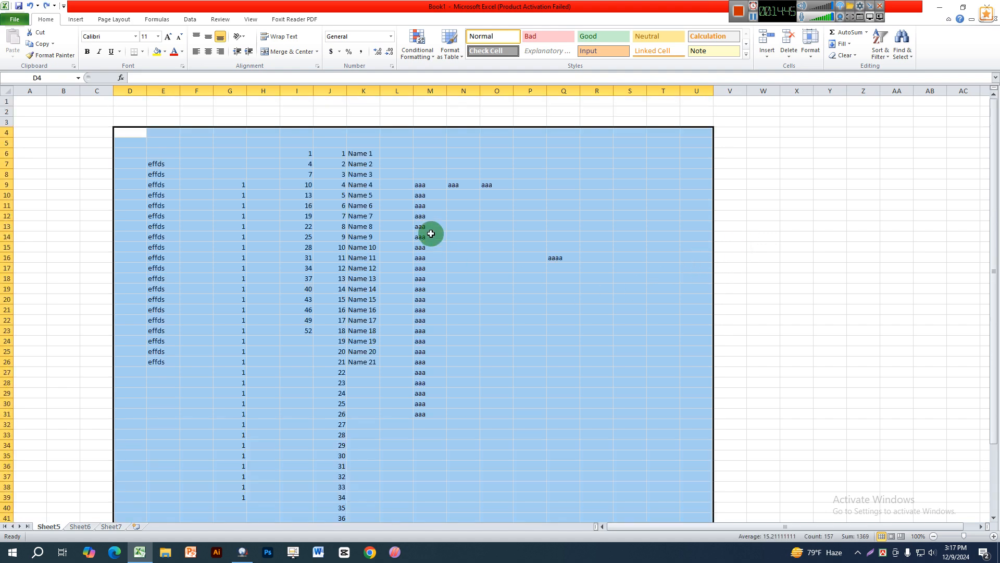
{"action": "left_click", "coordinate": [276, 173]}
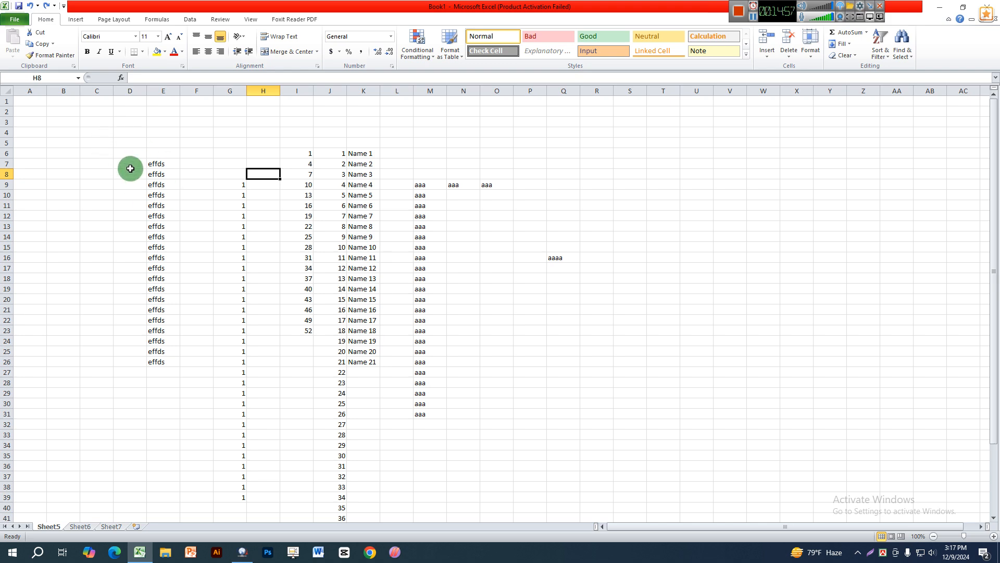
Step: Clear all practice data in the block that starts at D6 and spans columns D to R
{"action": "left_click_drag", "start_coordinate": [117, 151], "coordinate": [607, 279]}
{"action": "scroll", "coordinate": [607, 271], "scroll_direction": "up", "scroll_amount": 10}
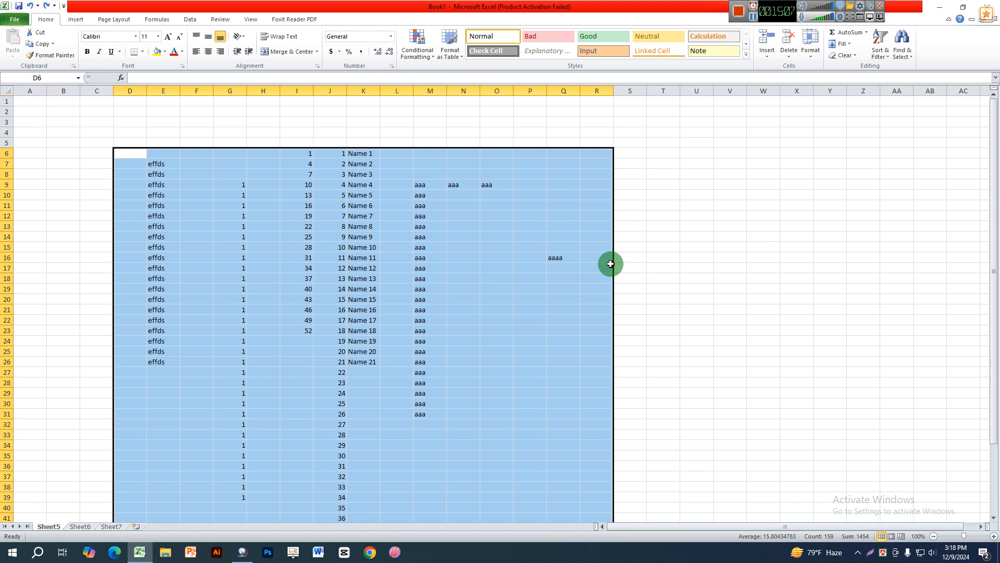
{"action": "key", "text": "Delete"}
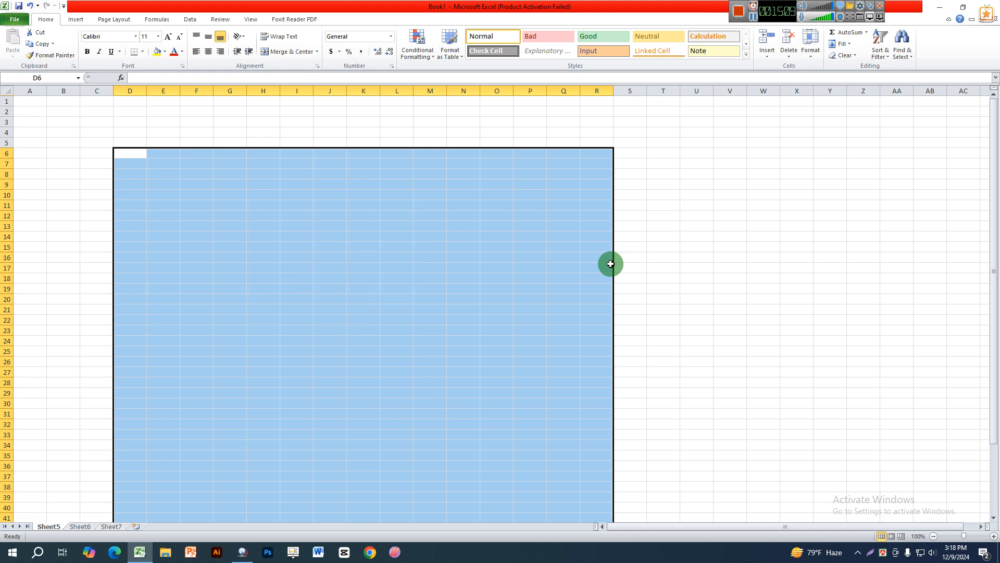
{"action": "left_click", "coordinate": [660, 246]}
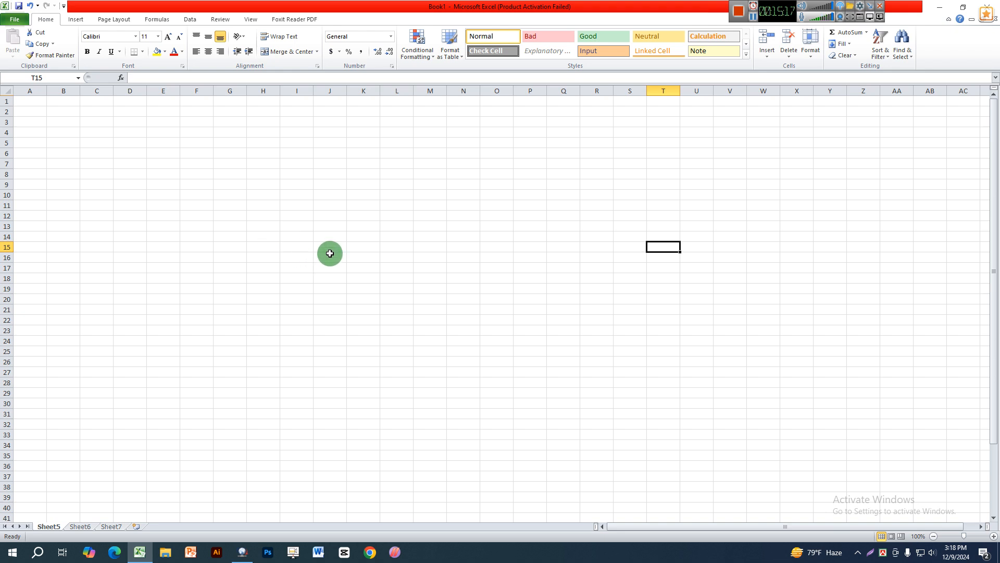
{"action": "left_click", "coordinate": [157, 146]}
{"action": "left_click", "coordinate": [329, 206]}
{"action": "left_click", "coordinate": [97, 182]}
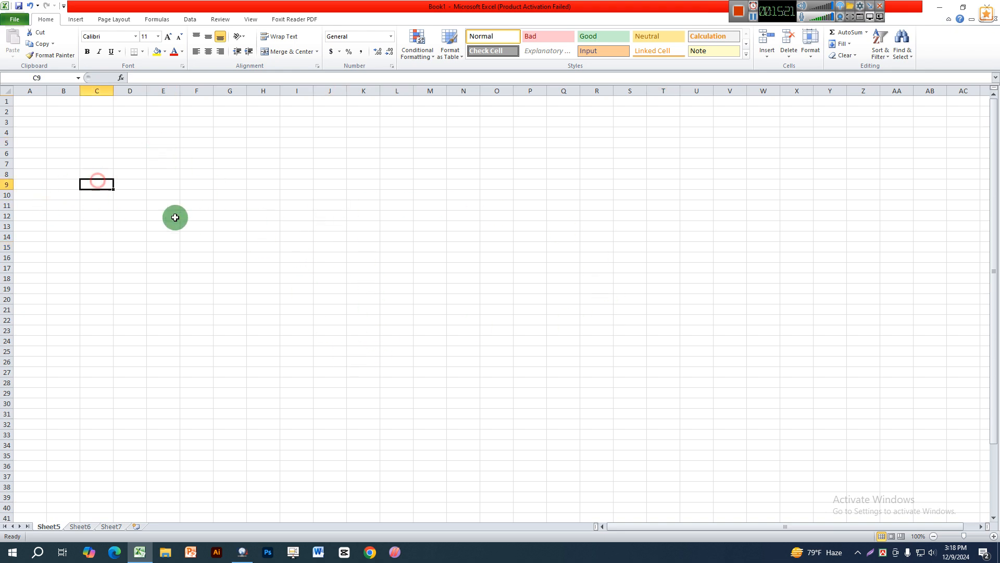
{"action": "left_click", "coordinate": [242, 195]}
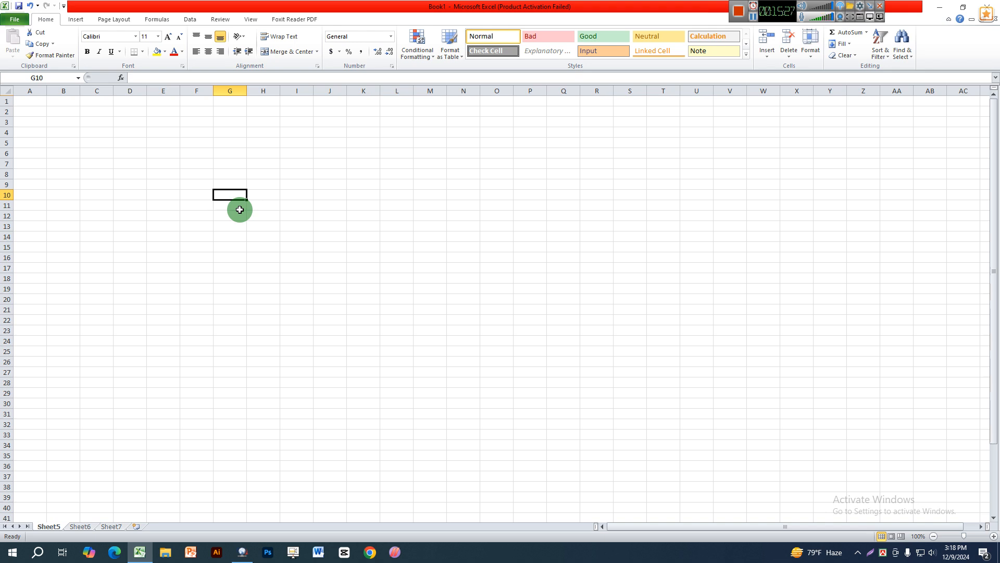
{"action": "left_click_drag", "start_coordinate": [91, 153], "coordinate": [572, 435]}
{"action": "left_click", "coordinate": [604, 237]}
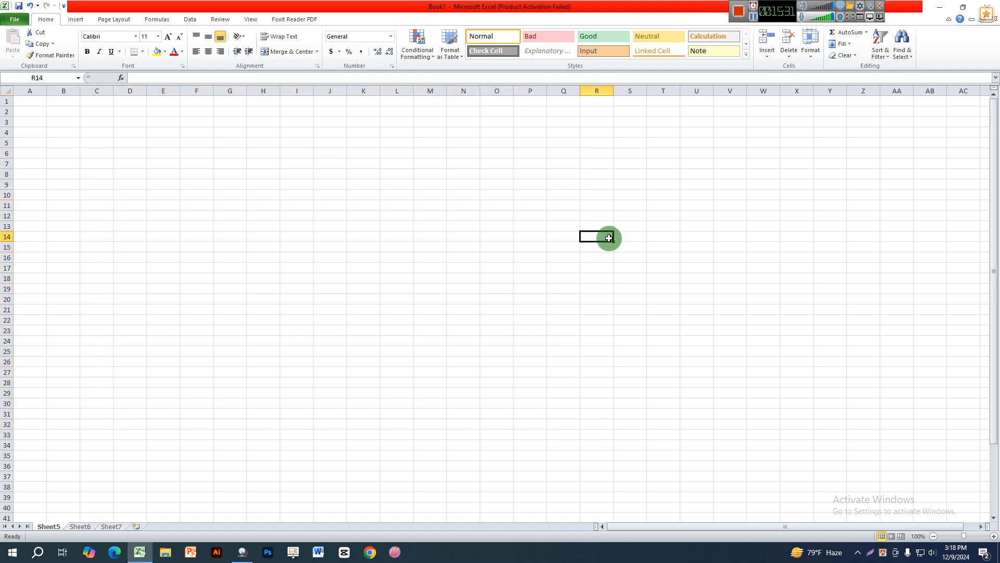
Step: Enter 25+25 in cell G9 without an equals sign, and select the cell to check its content
{"action": "left_click", "coordinate": [231, 184]}
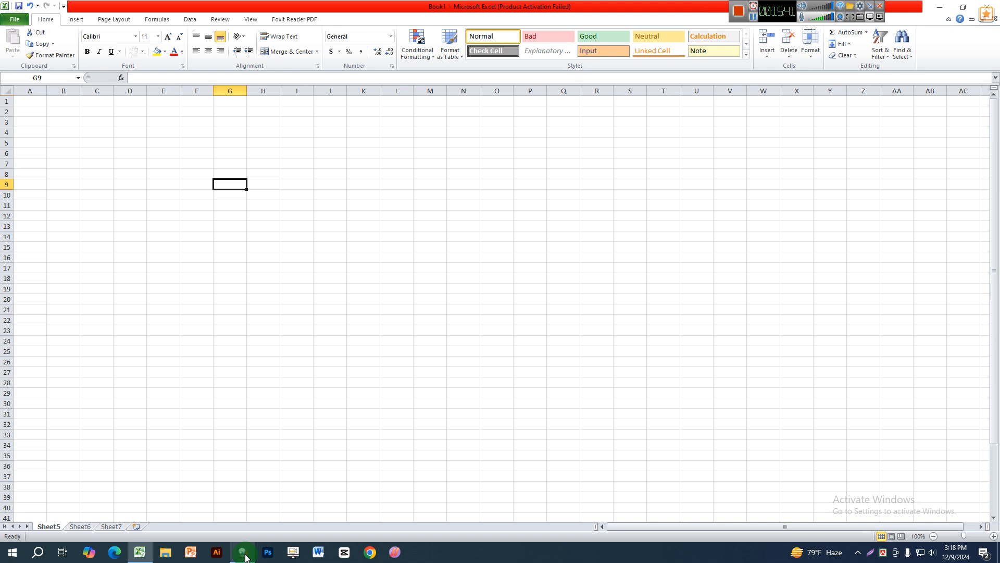
{"action": "mouse_move", "coordinate": [242, 553]}
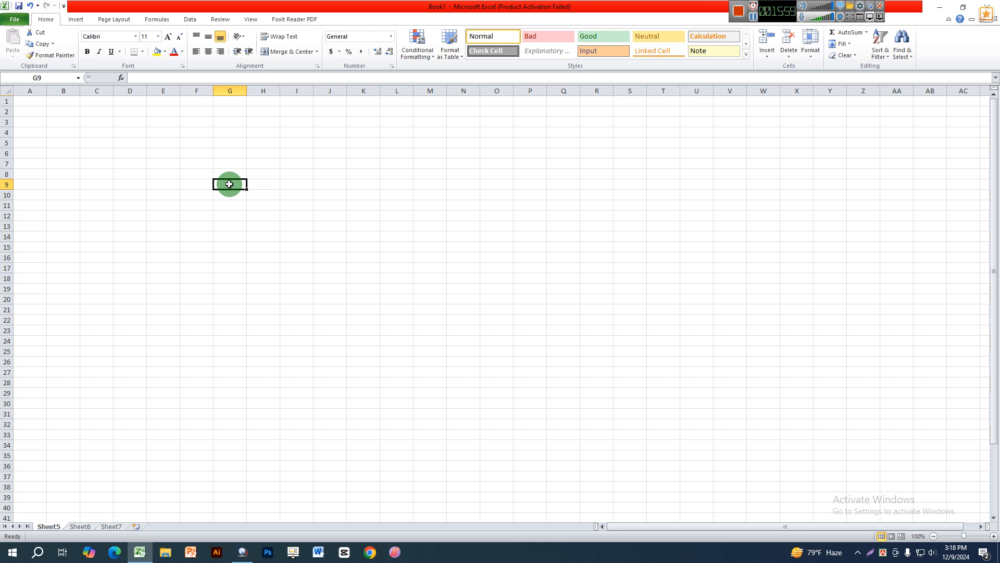
{"action": "type", "text": "25+25"}
{"action": "key", "text": "Return"}
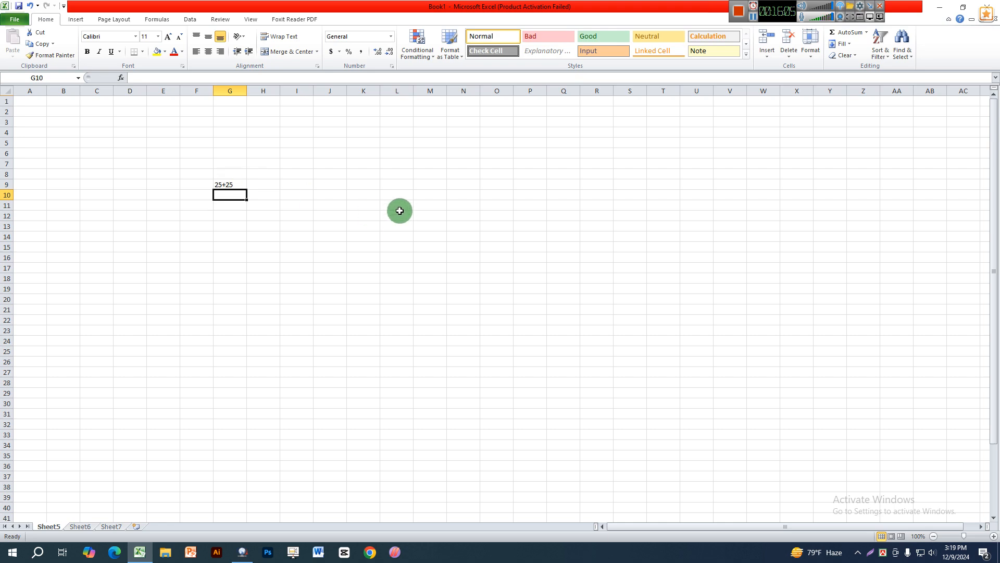
{"action": "left_click", "coordinate": [229, 186]}
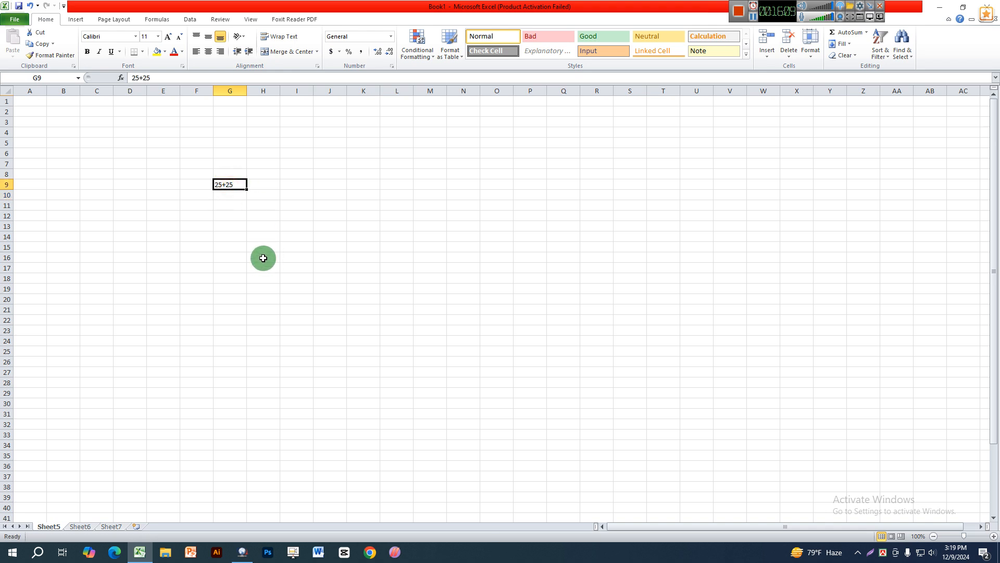
Step: Clear the contents of the range D6:M19
{"action": "left_click", "coordinate": [318, 156]}
{"action": "left_click_drag", "start_coordinate": [128, 153], "coordinate": [430, 289]}
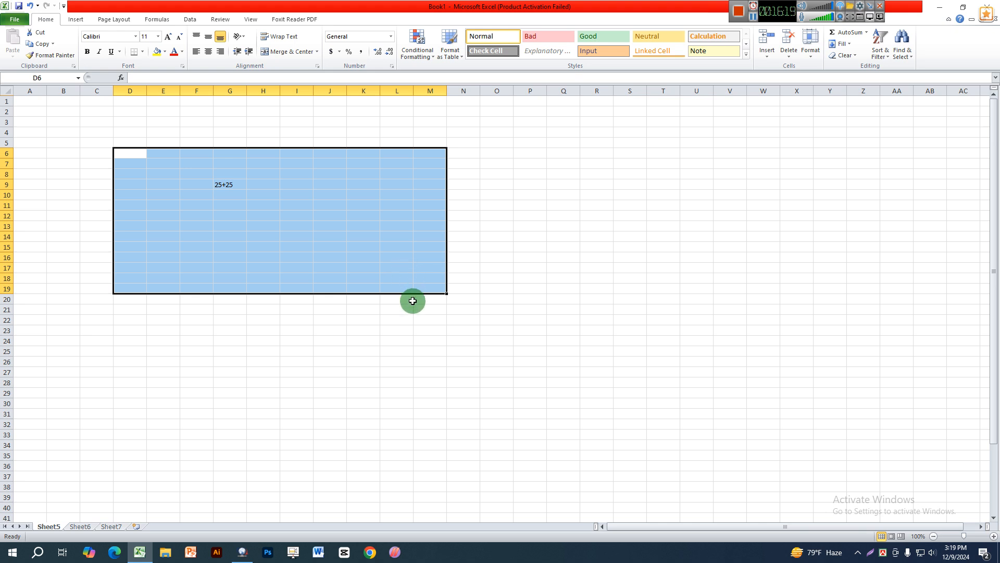
{"action": "left_click", "coordinate": [521, 186]}
{"action": "left_click", "coordinate": [277, 195]}
{"action": "type", "text": "S"}
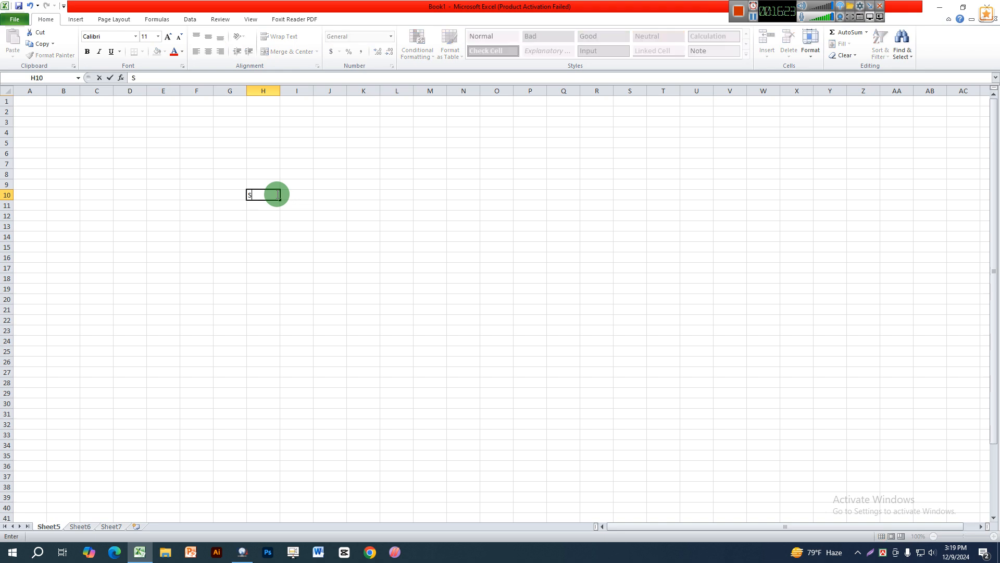
{"action": "type", "text": "aatrong"}
{"action": "key", "text": "BackSpace"}
{"action": "key", "text": "BackSpace"}
{"action": "key", "text": "BackSpace"}
{"action": "key", "text": "BackSpace"}
{"action": "key", "text": "BackSpace"}
{"action": "key", "text": "BackSpace"}
Step: Enter a formula beginning with =25 in cell H10
{"action": "type", "text": "="}
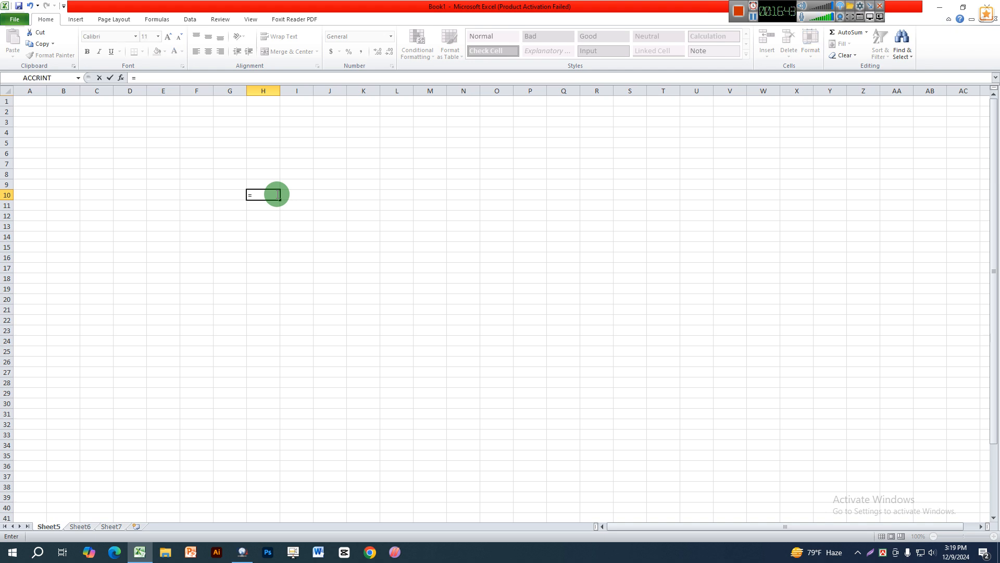
{"action": "type", "text": "25=25"}
{"action": "key", "text": "BackSpace"}
{"action": "key", "text": "BackSpace"}
{"action": "key", "text": "Return"}
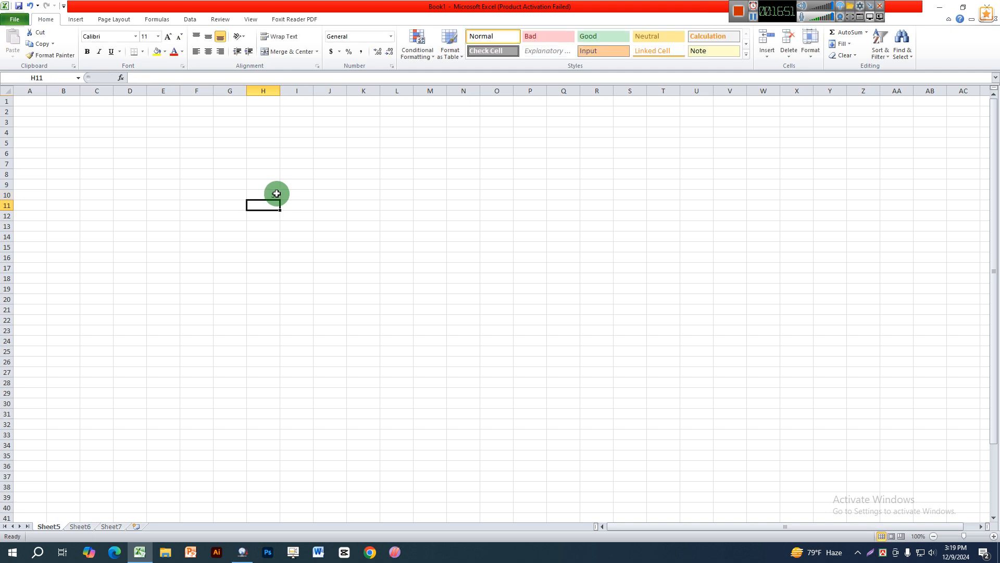
Step: Extend the formula in H10 to =25+25+36+365+32 and select the cell to check its formula
{"action": "left_click", "coordinate": [266, 195]}
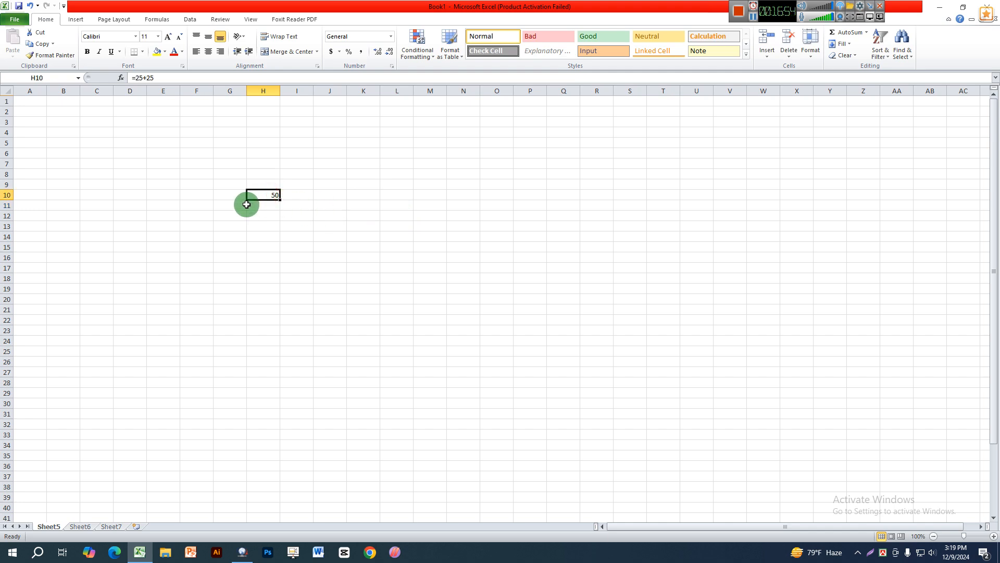
{"action": "left_click", "coordinate": [156, 78]}
{"action": "type", "text": "+36+365+34"}
{"action": "key", "text": "Return"}
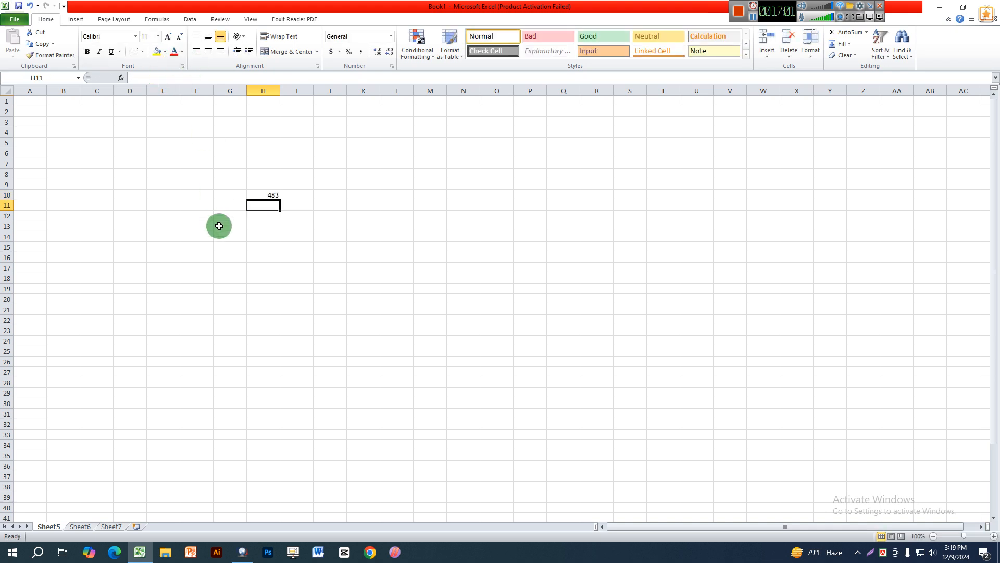
{"action": "left_click", "coordinate": [276, 190]}
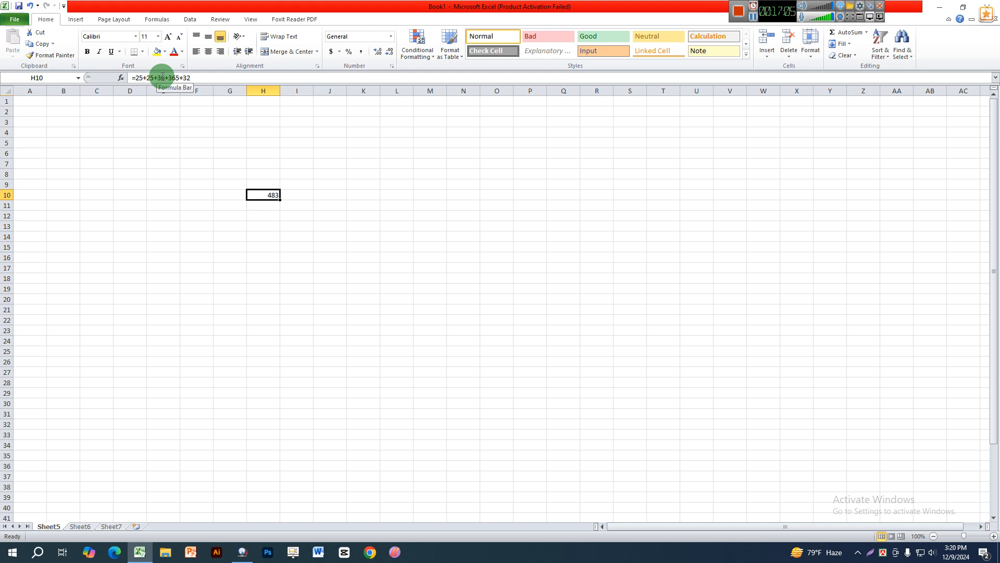
{"action": "left_click", "coordinate": [272, 205]}
{"action": "left_click", "coordinate": [277, 195]}
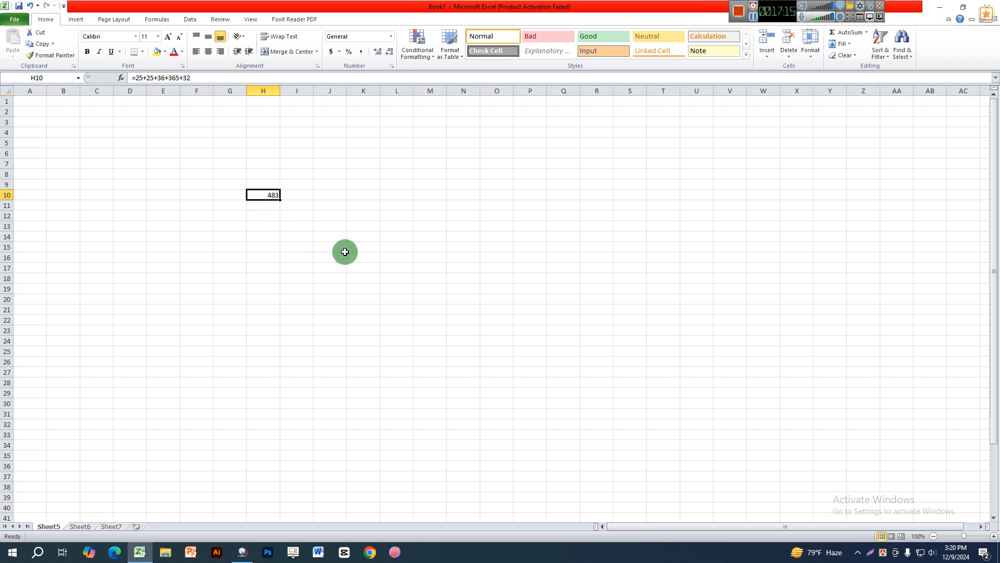
Step: Clear H10, enter the subtraction formula =36-32 in it, and select the cell to check its formula
{"action": "key", "text": "Delete"}
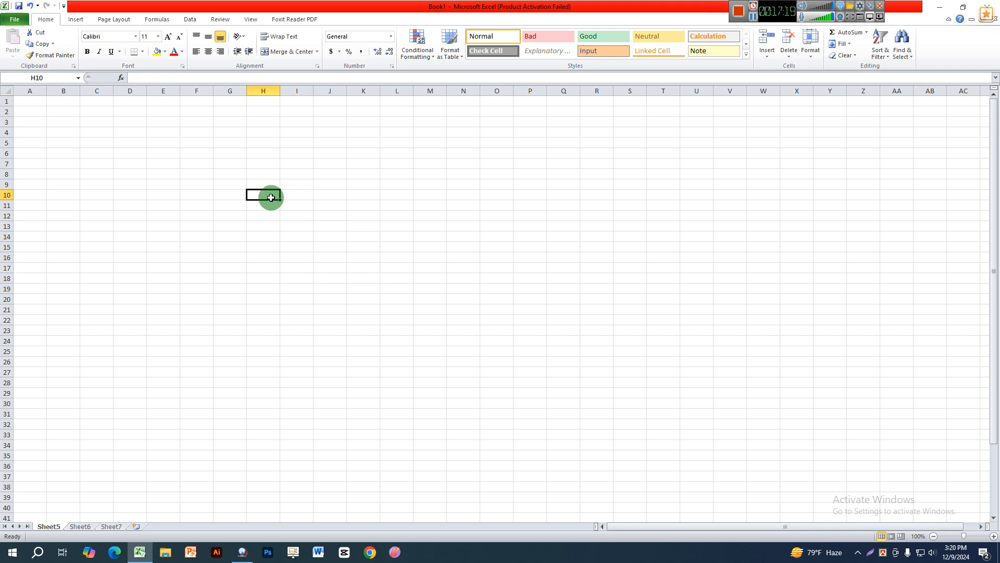
{"action": "type", "text": "=36-32"}
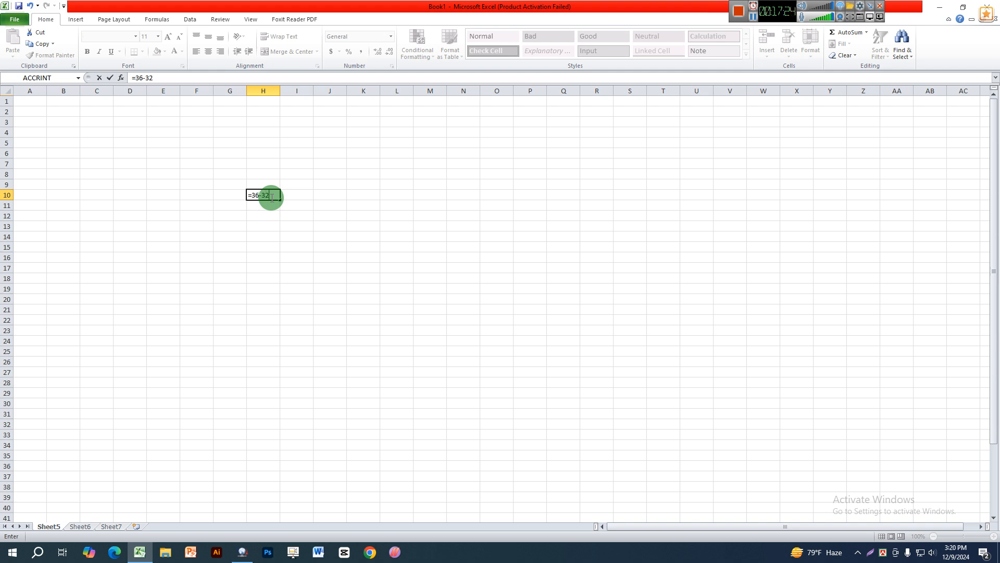
{"action": "key", "text": "Return"}
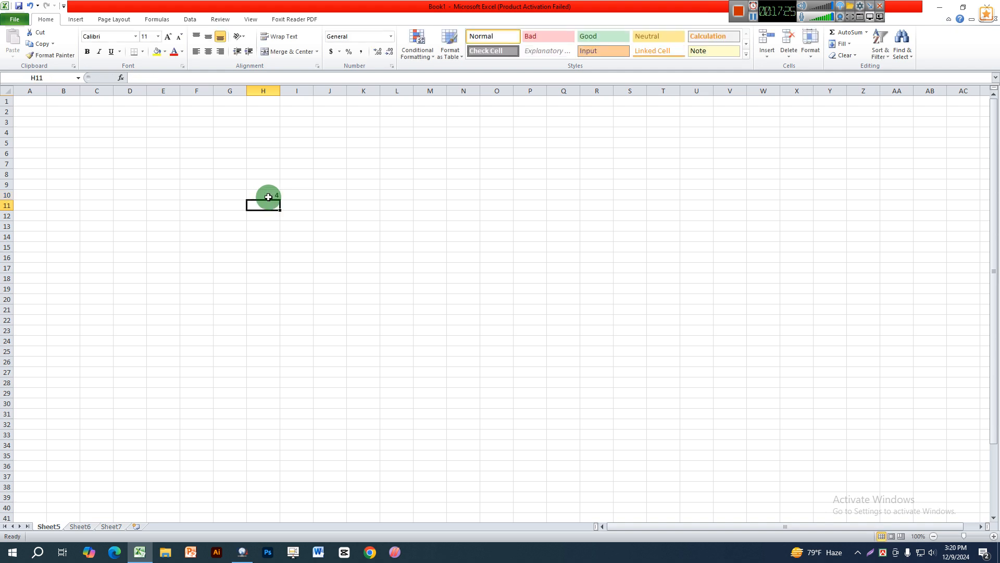
{"action": "left_click", "coordinate": [275, 196]}
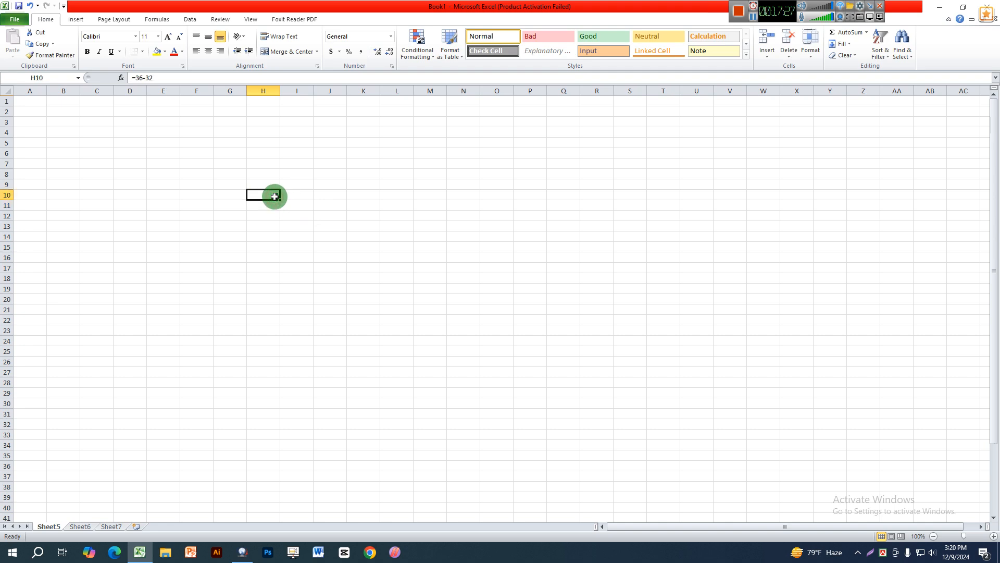
Step: Change the formula in H10 to the multiplication =36*3 and select the cell again
{"action": "left_click", "coordinate": [158, 77]}
{"action": "key", "text": "BackSpace"}
{"action": "key", "text": "BackSpace"}
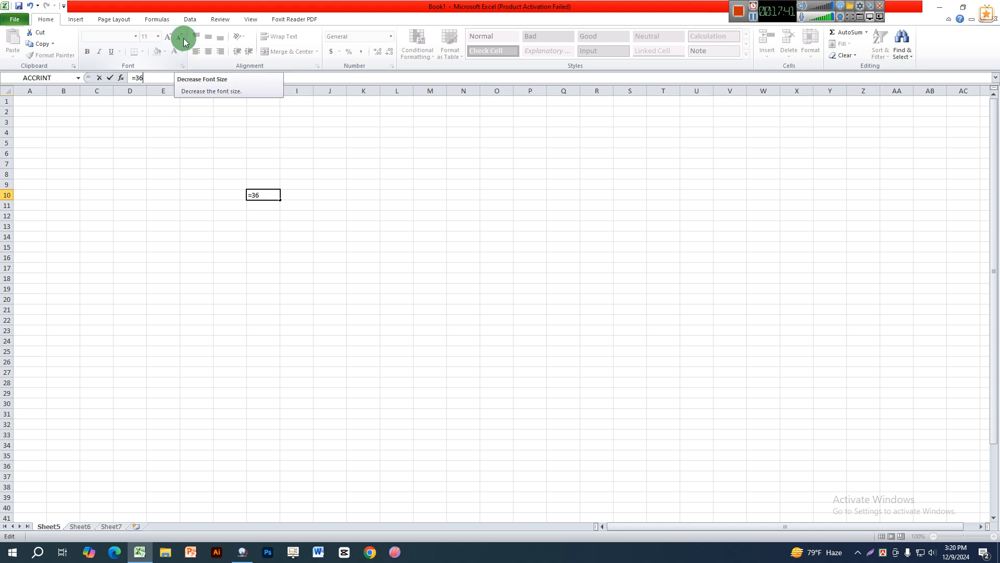
{"action": "type", "text": "*"}
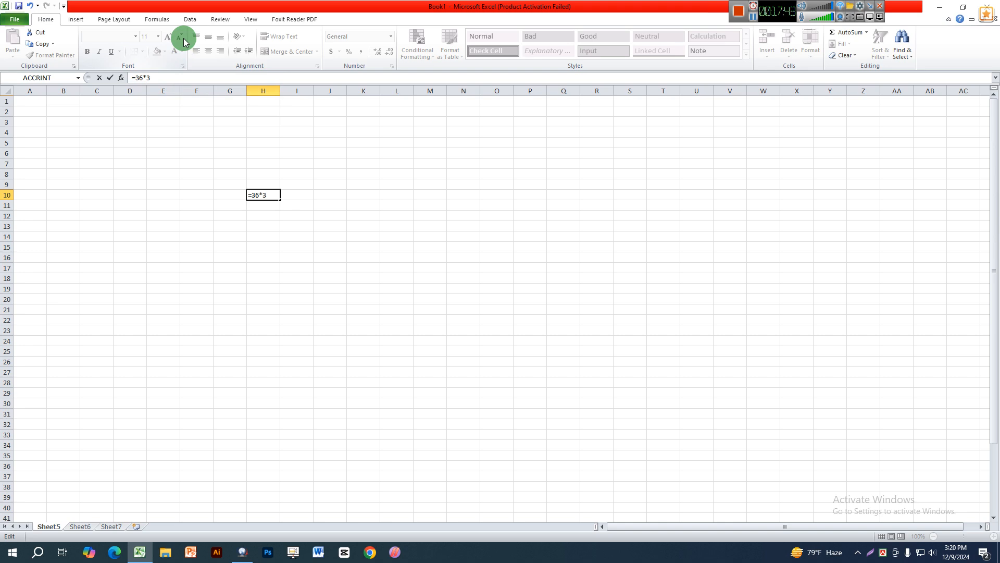
{"action": "type", "text": "3"}
{"action": "key", "text": "Return"}
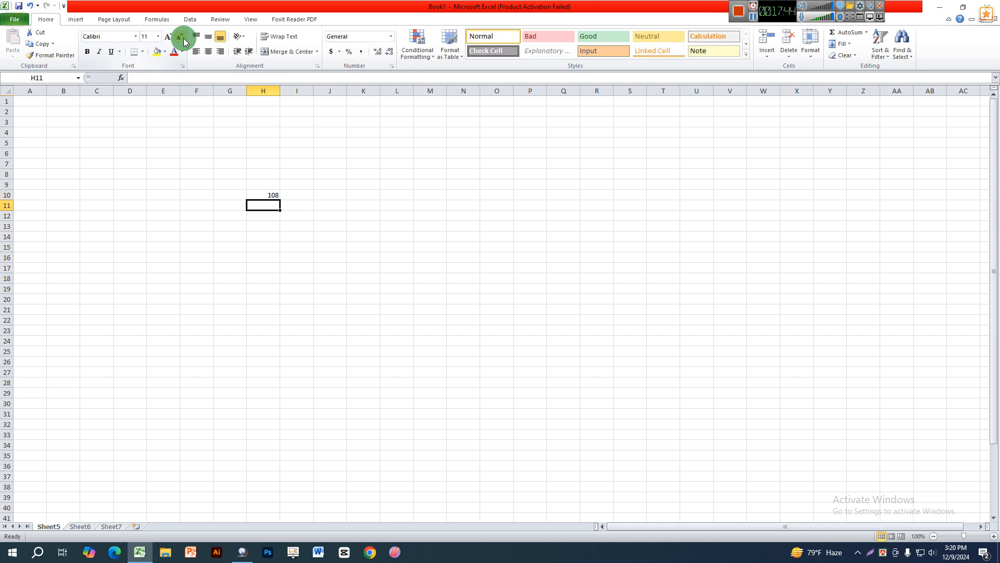
{"action": "left_click", "coordinate": [258, 194]}
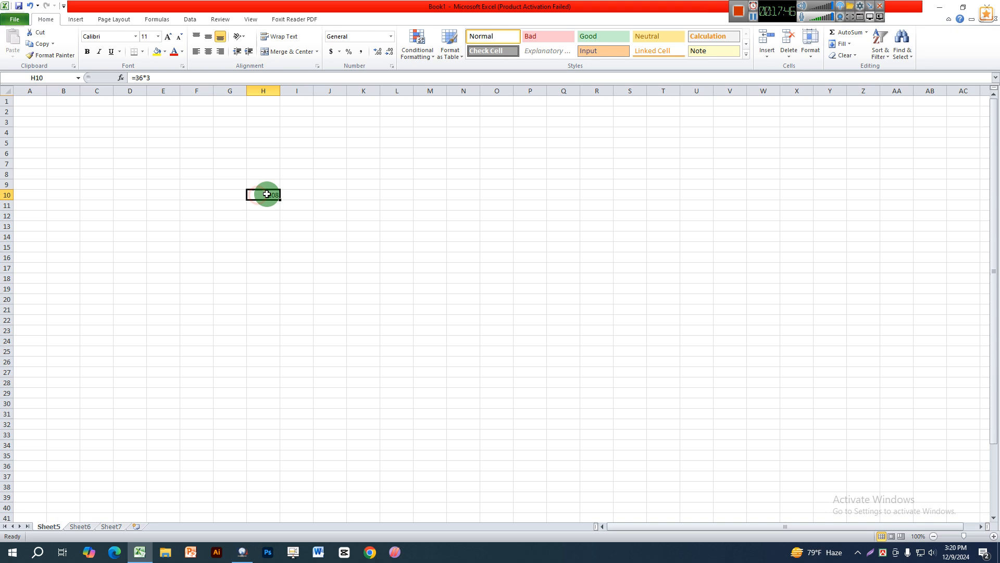
Step: Change the formula in H10 to the division =36/3 and select the cell again
{"action": "left_click", "coordinate": [147, 78]}
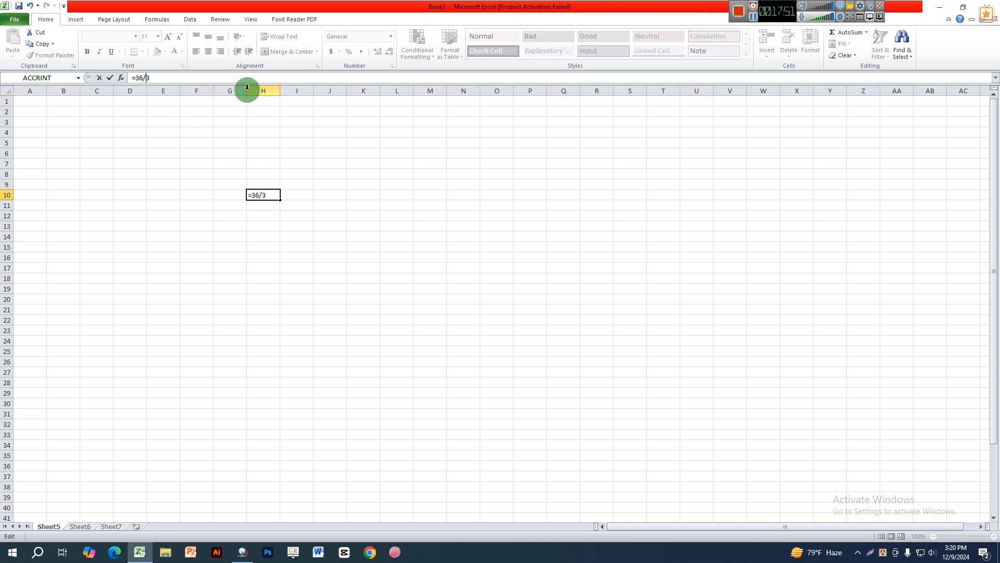
{"action": "key", "text": "Return"}
{"action": "left_click", "coordinate": [263, 195]}
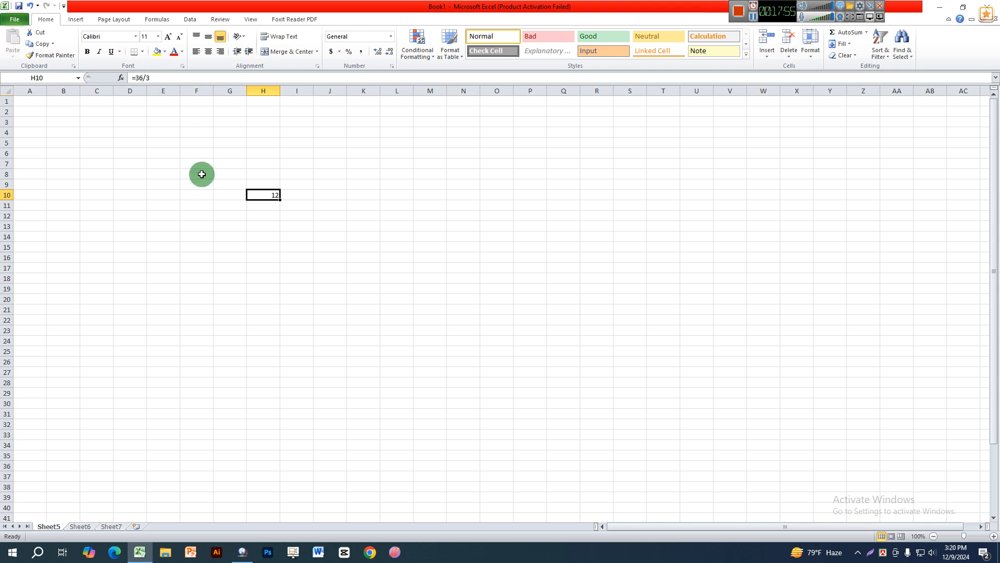
Step: Clear the contents of the range G9:I12
{"action": "left_click", "coordinate": [292, 237]}
{"action": "left_click_drag", "start_coordinate": [231, 185], "coordinate": [284, 213]}
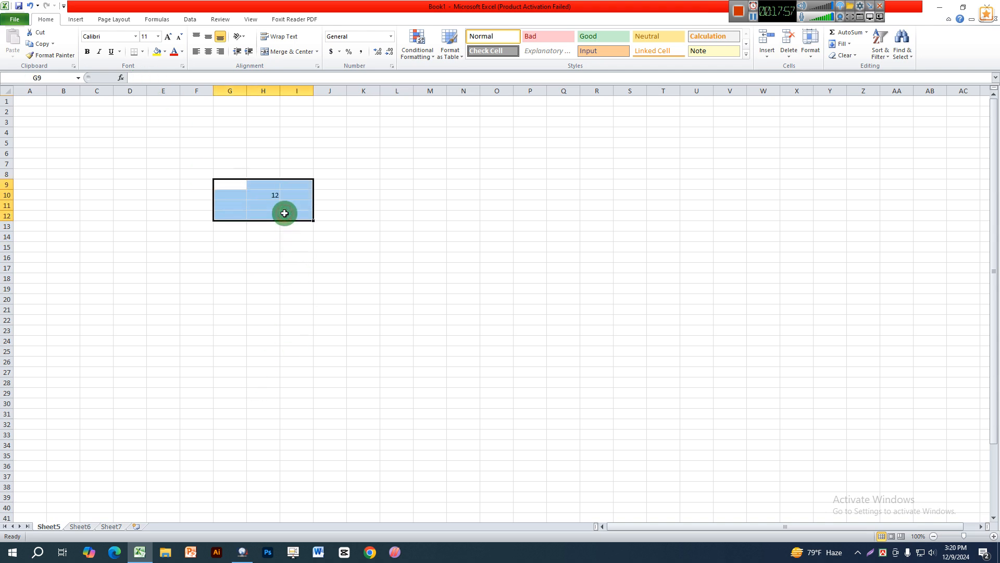
{"action": "left_click", "coordinate": [340, 172]}
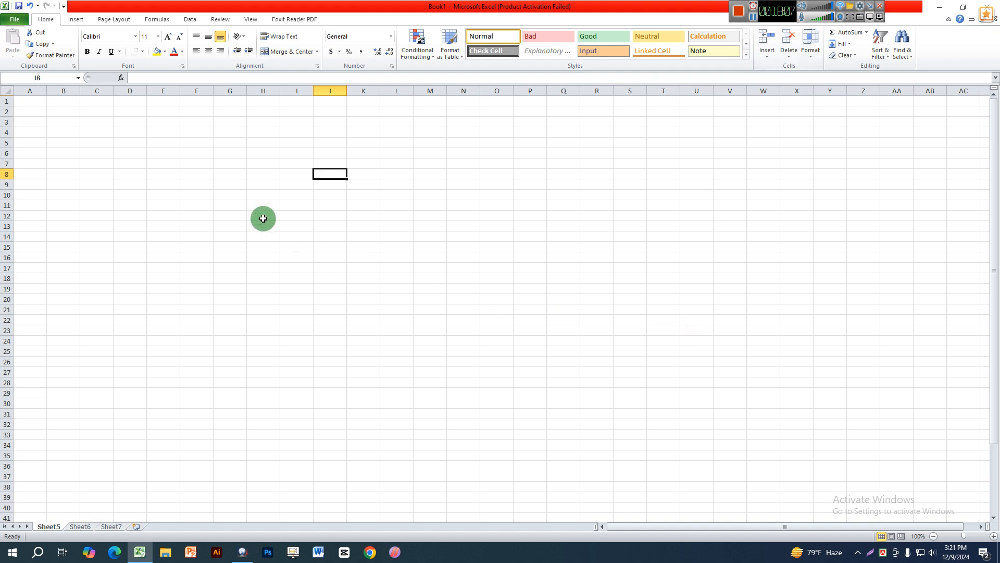
Step: Enter 25, 32, 321, 36, 35 and 369 down the cells G9 to G14, and select that range
{"action": "left_click", "coordinate": [239, 182]}
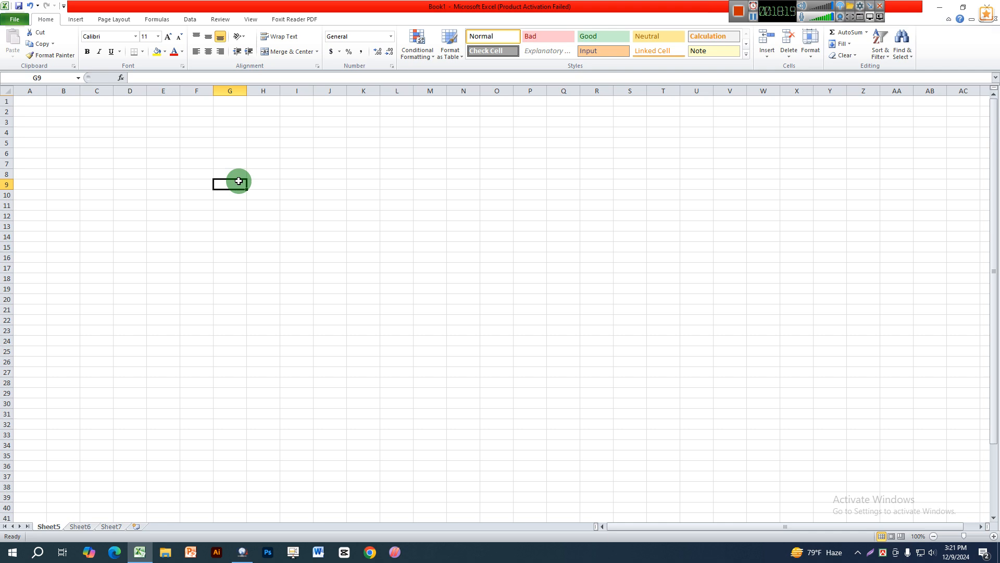
{"action": "type", "text": "25"}
{"action": "key", "text": "Return"}
{"action": "type", "text": "32"}
{"action": "key", "text": "Return"}
{"action": "type", "text": "321"}
{"action": "key", "text": "Return"}
{"action": "type", "text": "36"}
{"action": "key", "text": "Return"}
{"action": "type", "text": "35"}
{"action": "key", "text": "Return"}
{"action": "type", "text": "369"}
{"action": "key", "text": "Return"}
{"action": "left_click", "coordinate": [264, 266]}
{"action": "left_click_drag", "start_coordinate": [235, 186], "coordinate": [234, 237]}
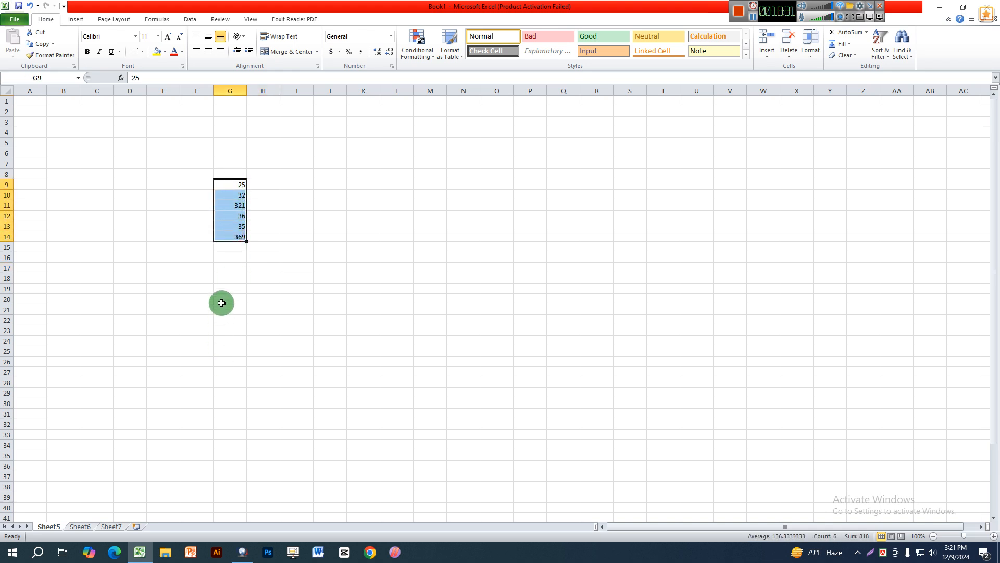
Step: Enter the cell-reference formula =G9+G10+G11+G12+G13+G14 in G17 and select the cell to check its formula
{"action": "left_click", "coordinate": [223, 267]}
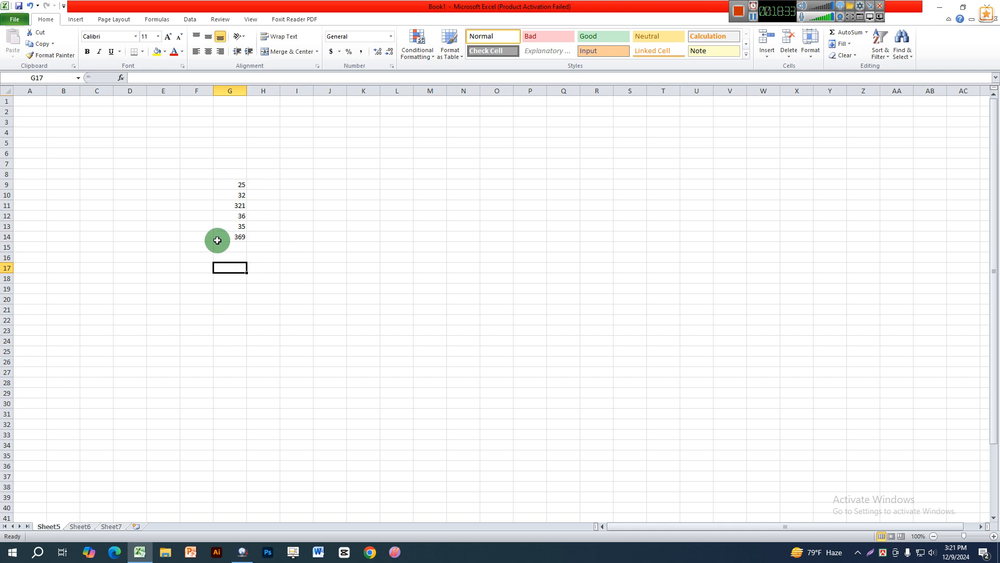
{"action": "type", "text": "="}
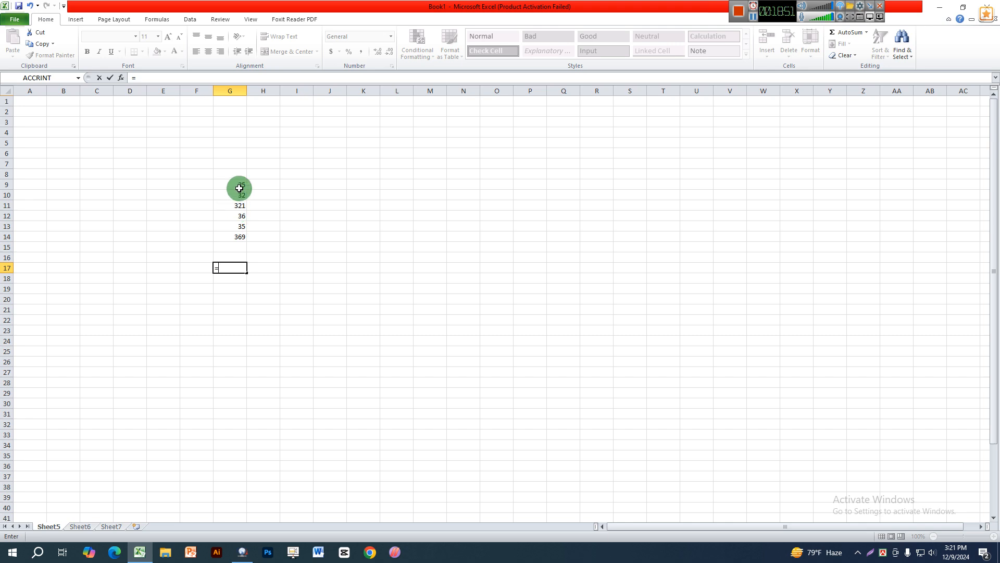
{"action": "left_click", "coordinate": [237, 186]}
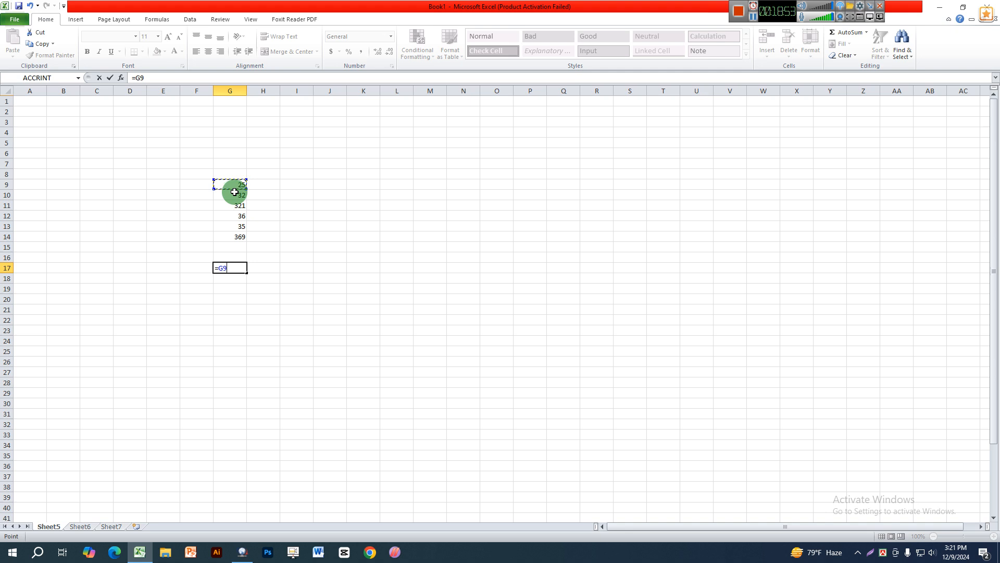
{"action": "type", "text": "+"}
{"action": "left_click", "coordinate": [235, 196]}
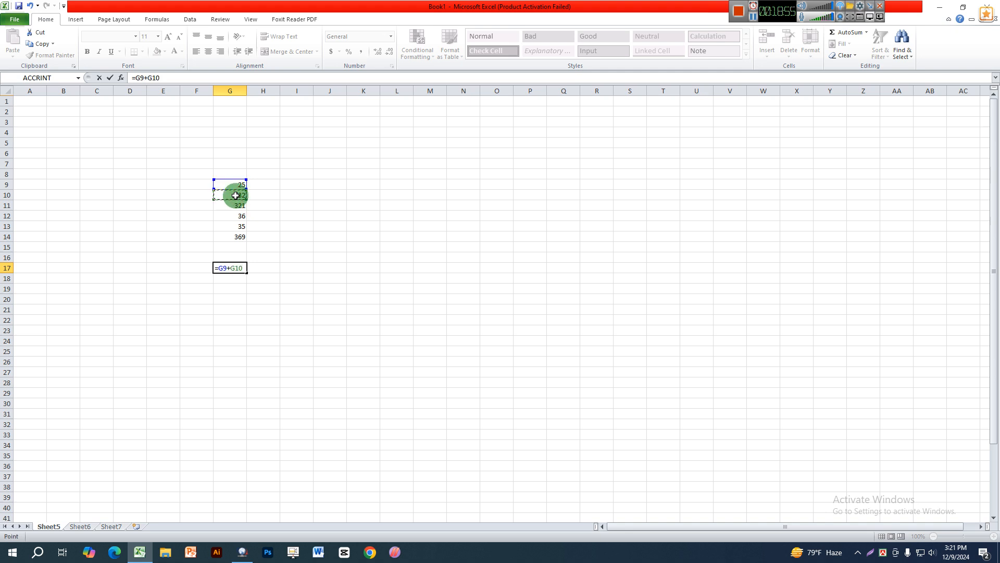
{"action": "type", "text": "+"}
{"action": "left_click", "coordinate": [236, 206]}
{"action": "type", "text": "+"}
{"action": "left_click", "coordinate": [235, 216]}
{"action": "type", "text": "+"}
{"action": "left_click", "coordinate": [236, 227]}
{"action": "type", "text": "+"}
{"action": "left_click", "coordinate": [236, 236]}
{"action": "key", "text": "Return"}
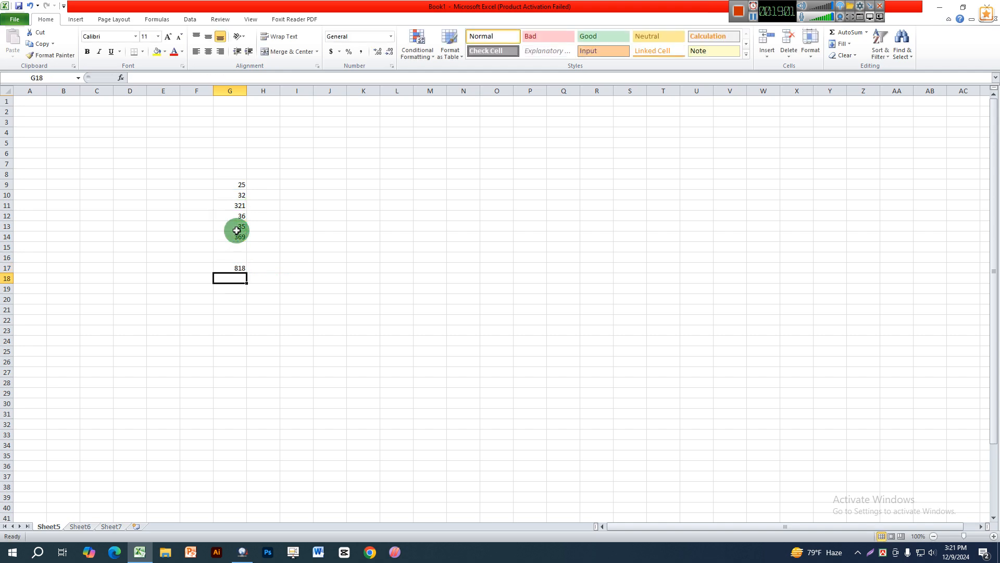
{"action": "left_click", "coordinate": [240, 267]}
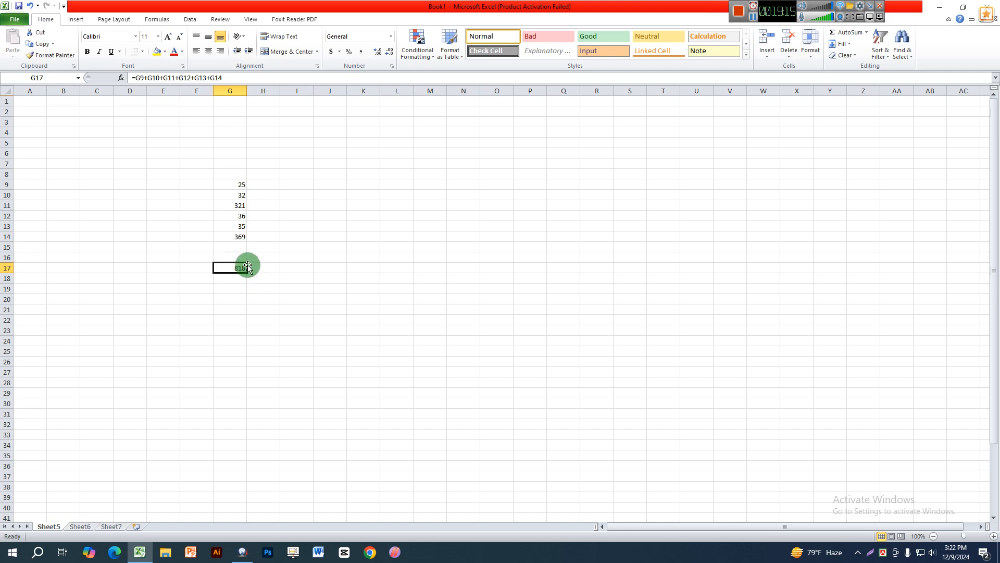
Step: Set the values in G11 and G14 to 0
{"action": "left_click", "coordinate": [230, 184]}
{"action": "left_click", "coordinate": [227, 205]}
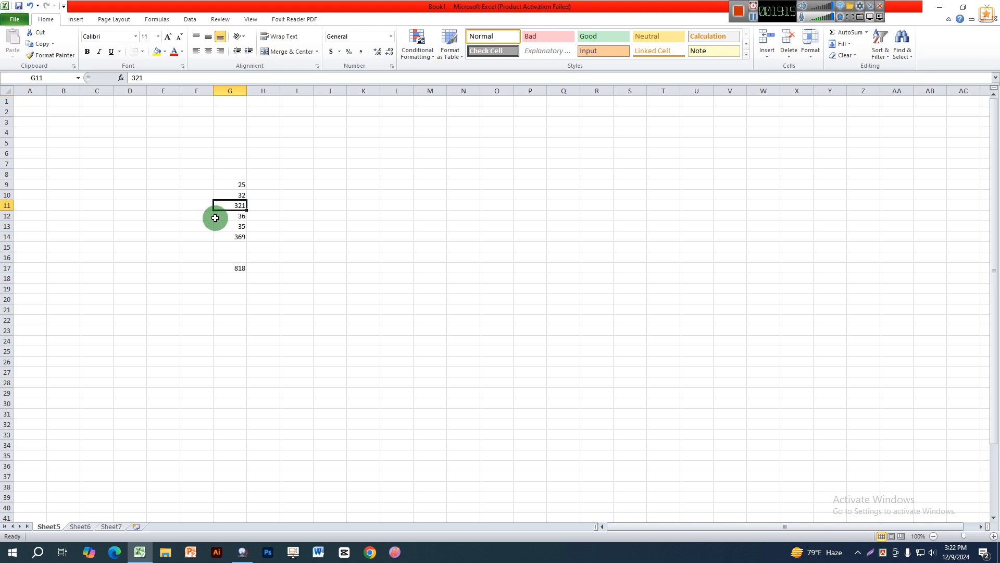
{"action": "type", "text": "0"}
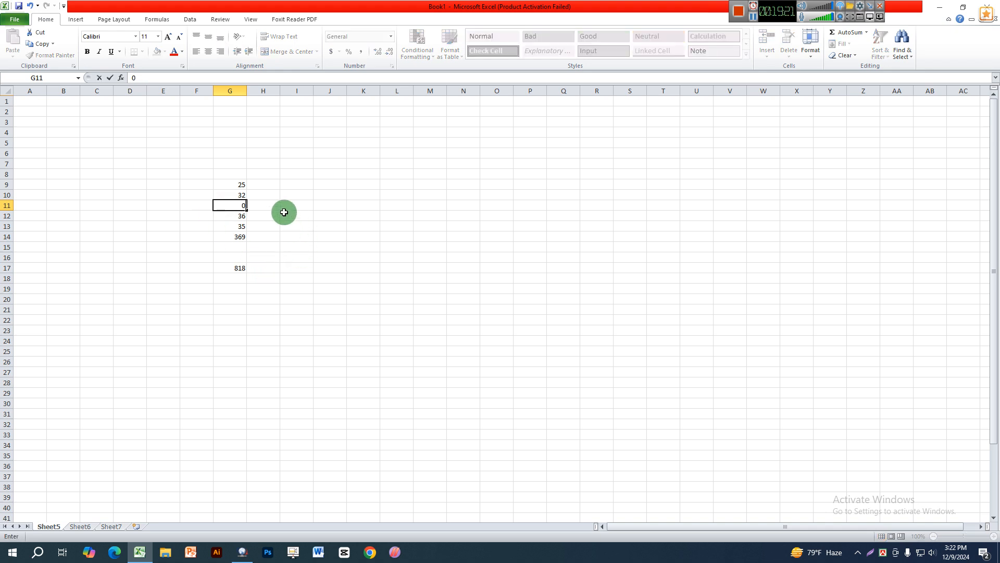
{"action": "key", "text": "Tab"}
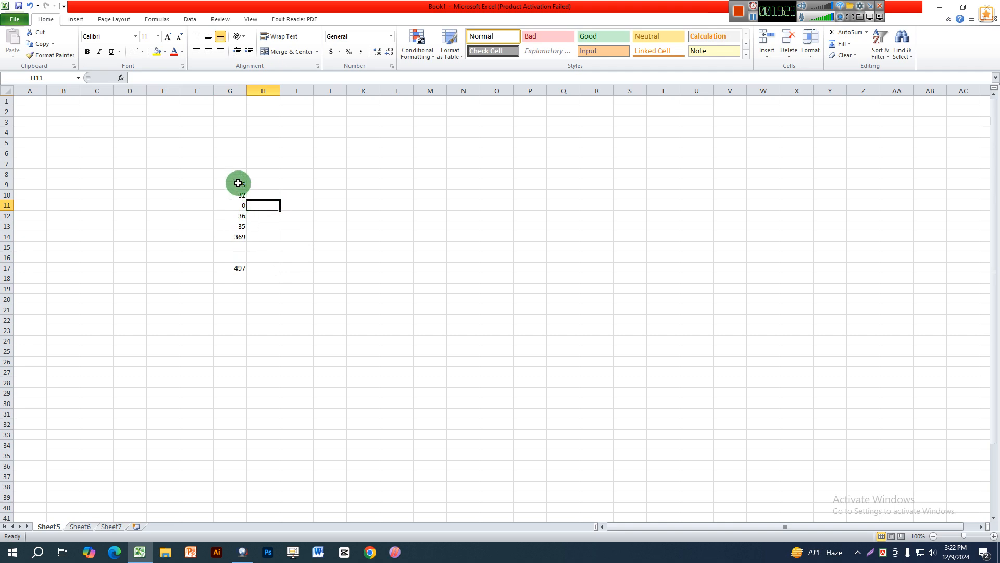
{"action": "left_click", "coordinate": [238, 236]}
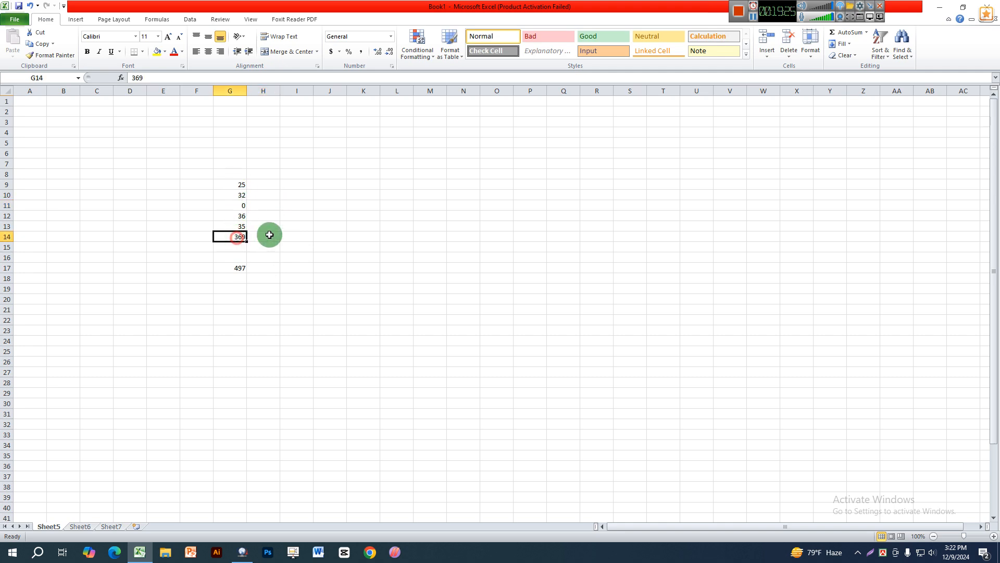
{"action": "type", "text": "0"}
{"action": "key", "text": "Tab"}
Step: Set the values in G9, G10 and G12 to 0
{"action": "left_click", "coordinate": [231, 225]}
{"action": "left_click_drag", "start_coordinate": [232, 185], "coordinate": [232, 235]}
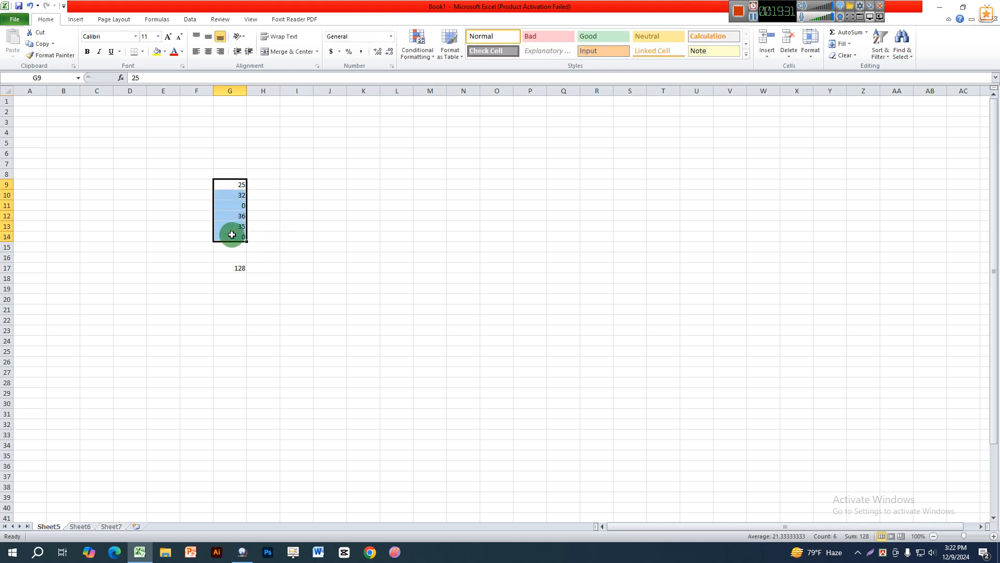
{"action": "type", "text": "0"}
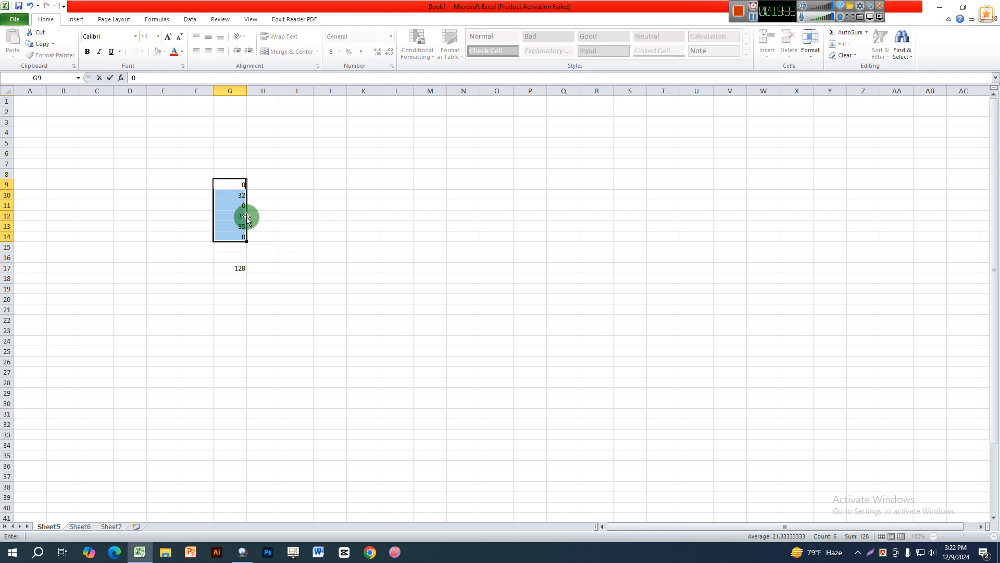
{"action": "left_click", "coordinate": [232, 194]}
{"action": "type", "text": "0"}
{"action": "left_click", "coordinate": [240, 217]}
{"action": "type", "text": "0"}
{"action": "left_click", "coordinate": [269, 244]}
Step: Set G12 to 5 and G10 to 45
{"action": "left_click", "coordinate": [230, 228]}
{"action": "left_click", "coordinate": [229, 214]}
{"action": "type", "text": "5"}
{"action": "left_click", "coordinate": [299, 223]}
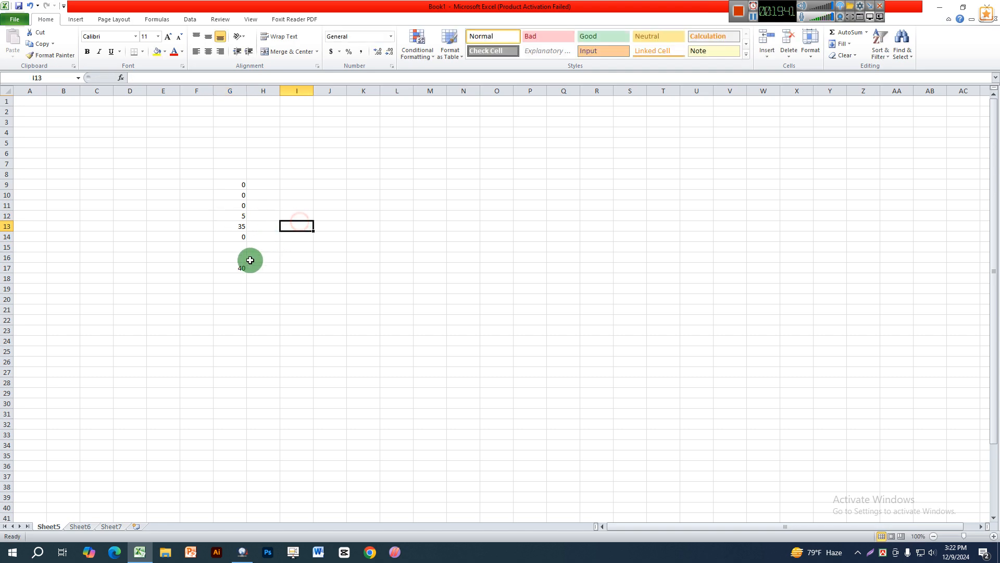
{"action": "left_click", "coordinate": [237, 195]}
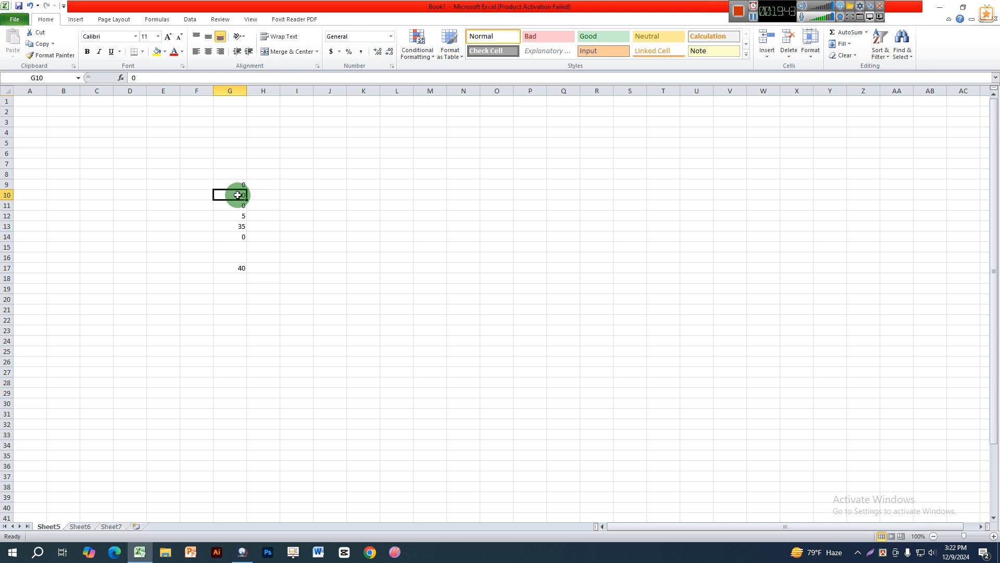
{"action": "type", "text": "45"}
{"action": "left_click", "coordinate": [308, 208]}
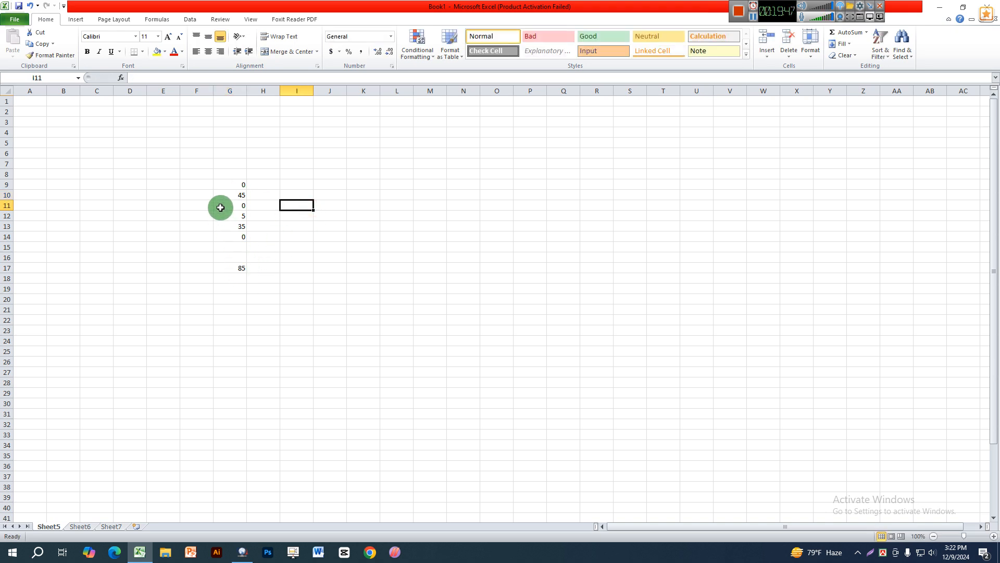
Step: Fill cells G9:G14 with a light tan background colour
{"action": "left_click_drag", "start_coordinate": [221, 186], "coordinate": [233, 233]}
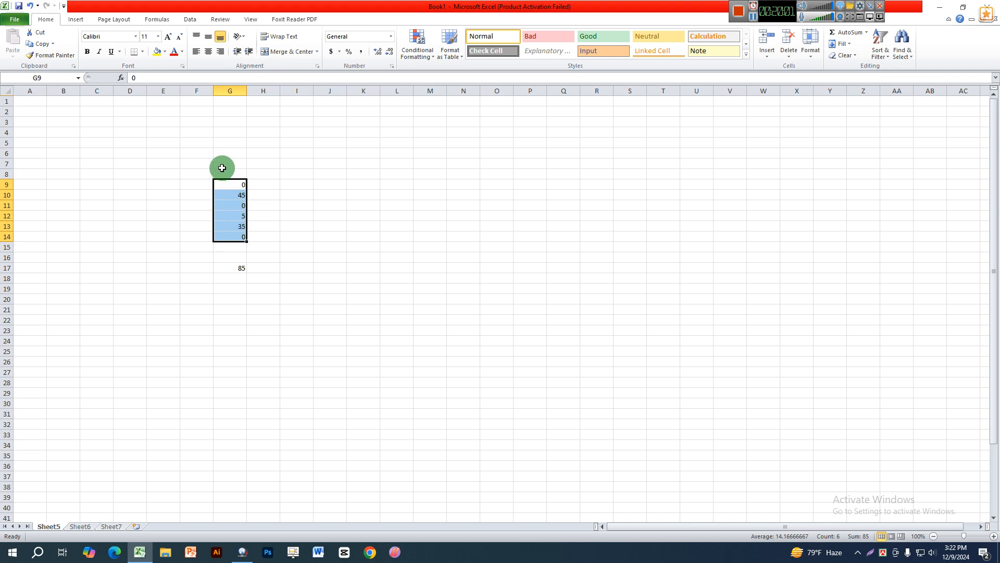
{"action": "left_click", "coordinate": [165, 51]}
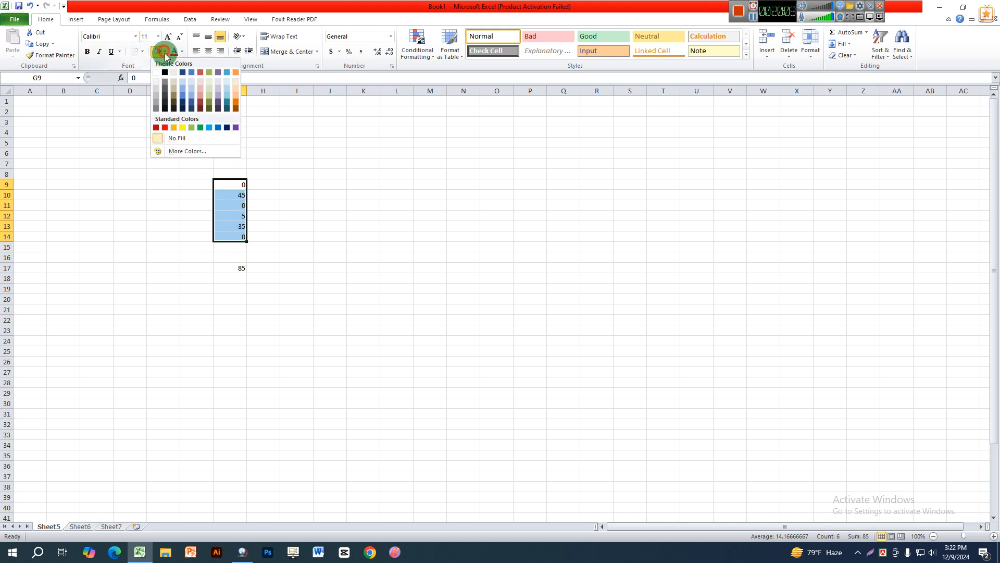
{"action": "left_click", "coordinate": [174, 82]}
{"action": "left_click", "coordinate": [290, 196]}
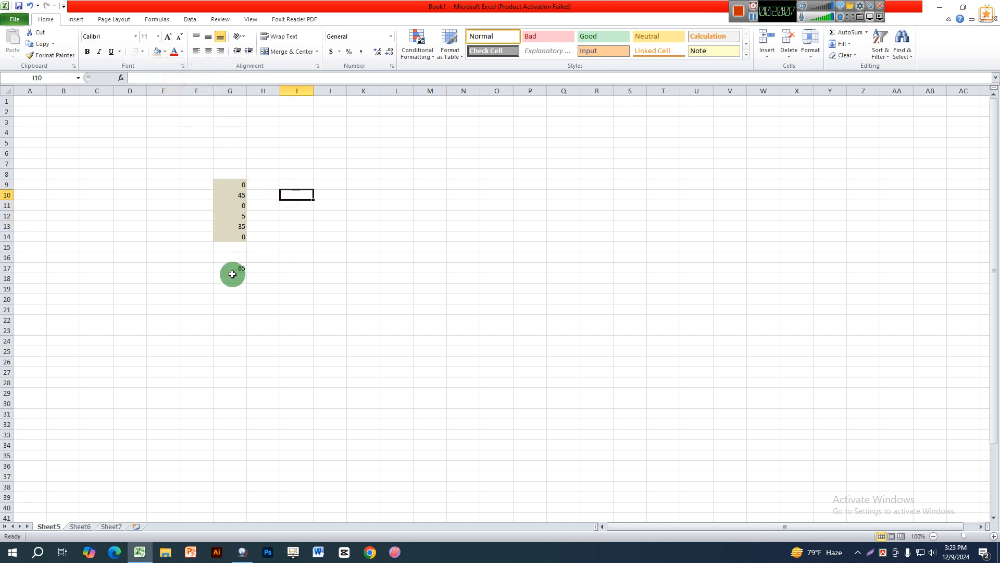
Step: Enter the label Total in F17 and fill F17:G17 with yellow
{"action": "left_click", "coordinate": [189, 268]}
{"action": "type", "text": "Total"}
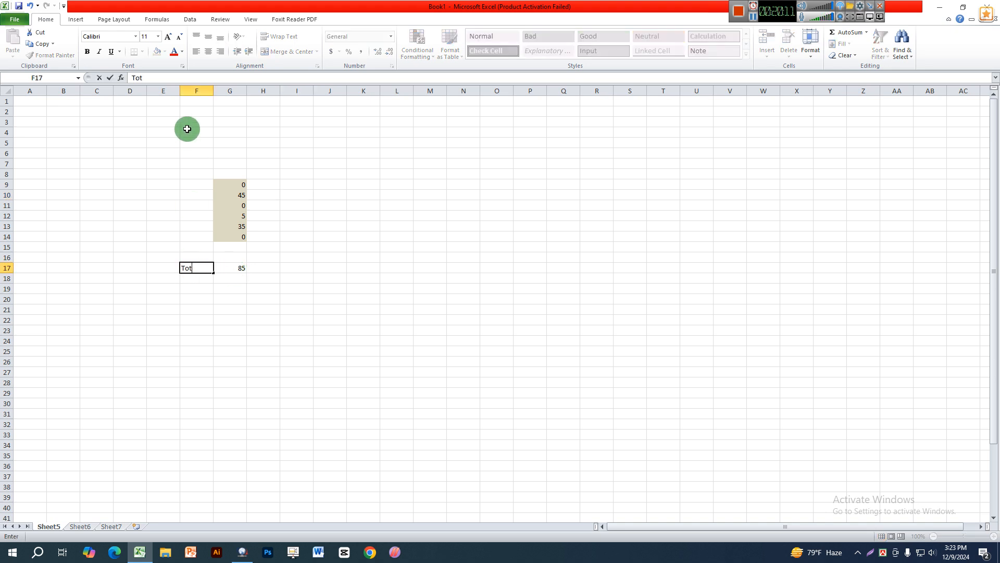
{"action": "left_click", "coordinate": [236, 270]}
{"action": "left_click_drag", "start_coordinate": [197, 265], "coordinate": [231, 267]}
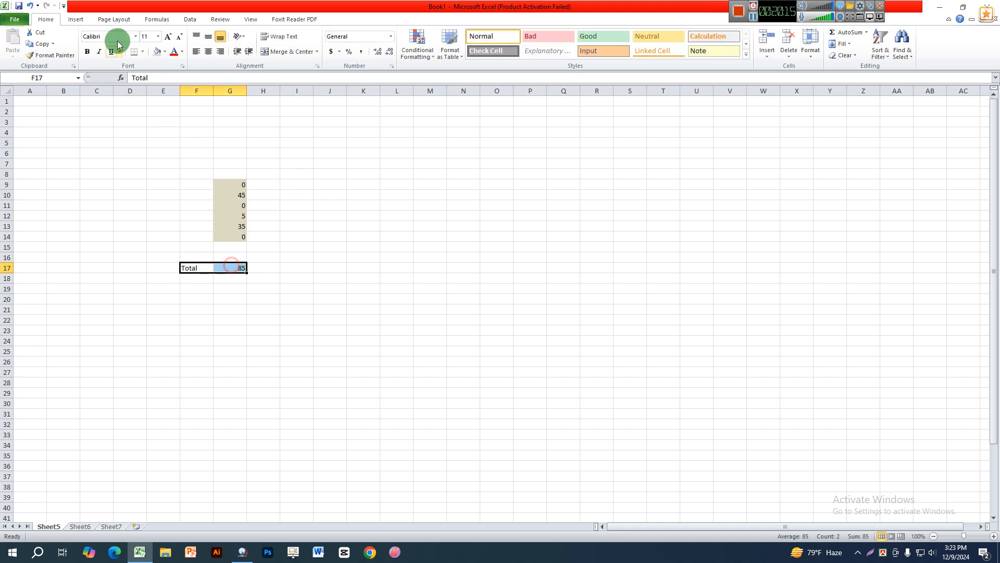
{"action": "left_click", "coordinate": [165, 51]}
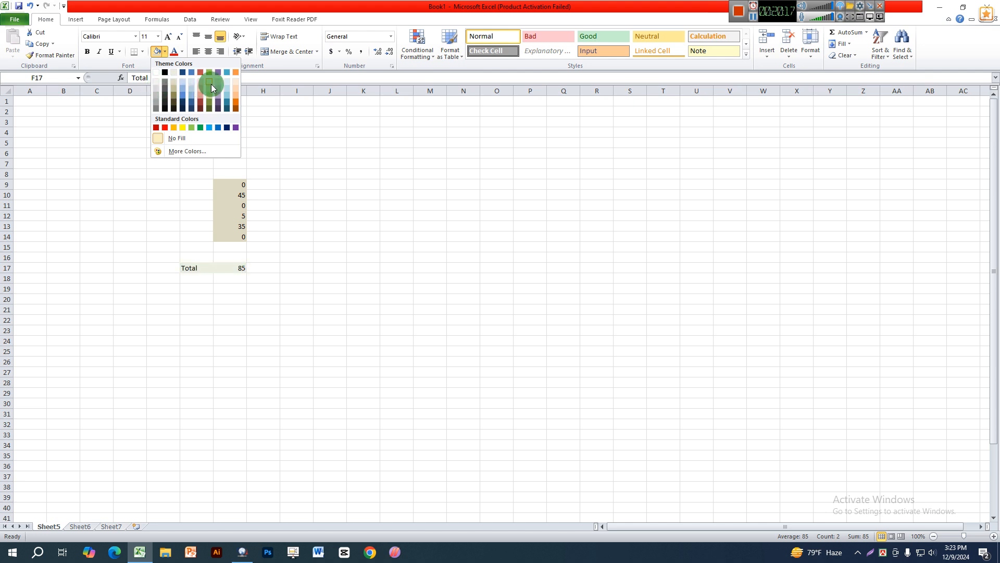
{"action": "left_click", "coordinate": [183, 127]}
{"action": "left_click", "coordinate": [384, 229]}
Step: Clear the values in G9:G14
{"action": "left_click", "coordinate": [227, 186]}
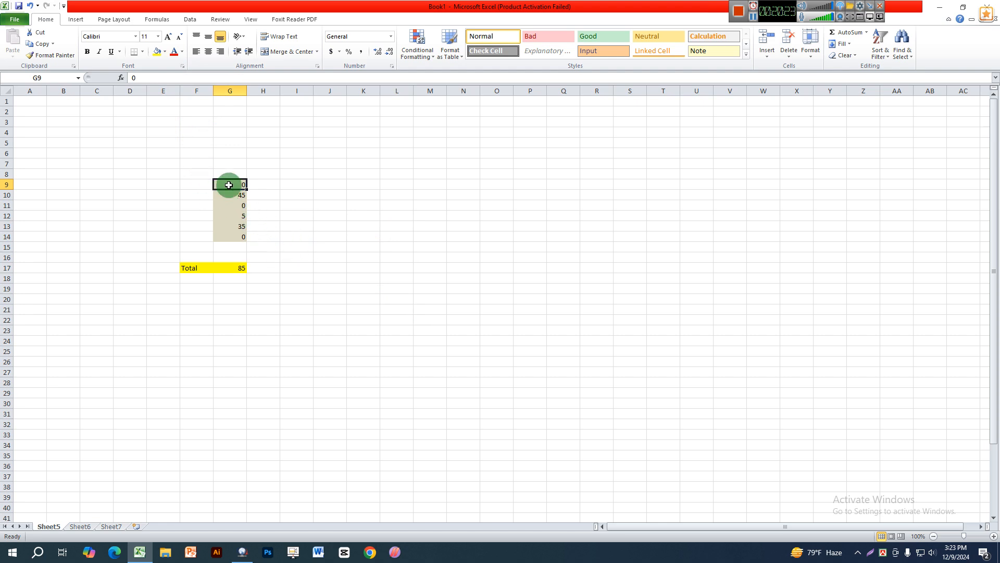
{"action": "left_click_drag", "start_coordinate": [225, 185], "coordinate": [231, 235]}
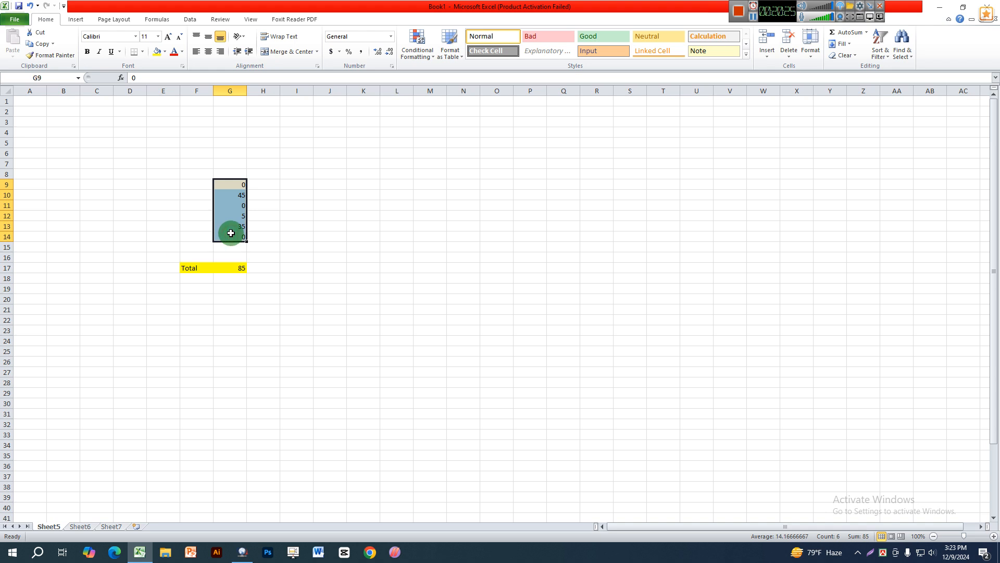
{"action": "key", "text": "Delete"}
Step: Enter 25, 36, 32, 32, 325 and 35 down cells G9 to G14
{"action": "left_click", "coordinate": [230, 186]}
{"action": "type", "text": "25"}
{"action": "key", "text": "Return"}
{"action": "type", "text": "36"}
{"action": "key", "text": "Return"}
{"action": "type", "text": "32"}
{"action": "key", "text": "Return"}
{"action": "type", "text": "32"}
{"action": "key", "text": "Return"}
{"action": "type", "text": "325"}
{"action": "key", "text": "Return"}
{"action": "type", "text": "35"}
{"action": "left_click", "coordinate": [321, 235]}
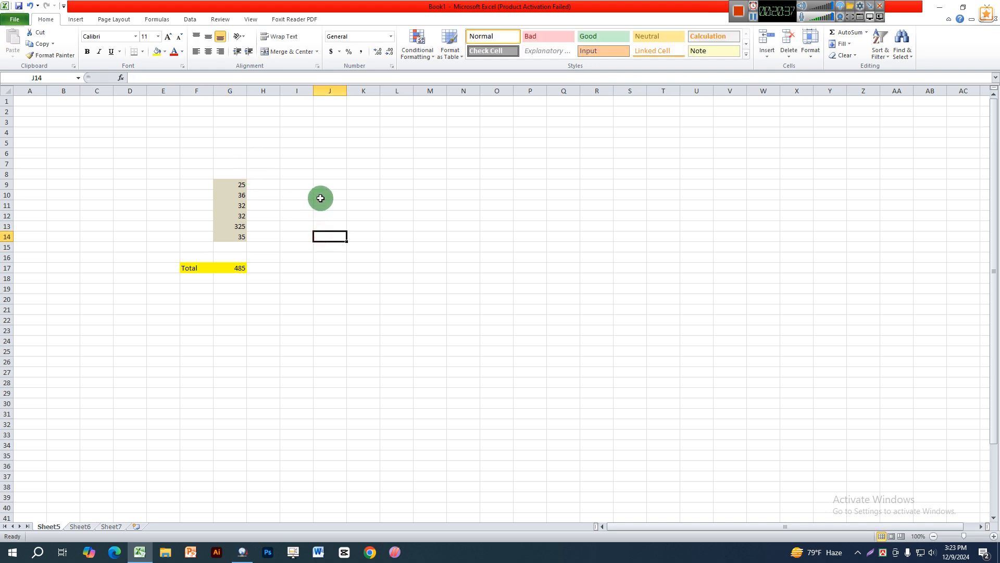
{"action": "left_click_drag", "start_coordinate": [172, 170], "coordinate": [367, 335]}
{"action": "left_click", "coordinate": [556, 184]}
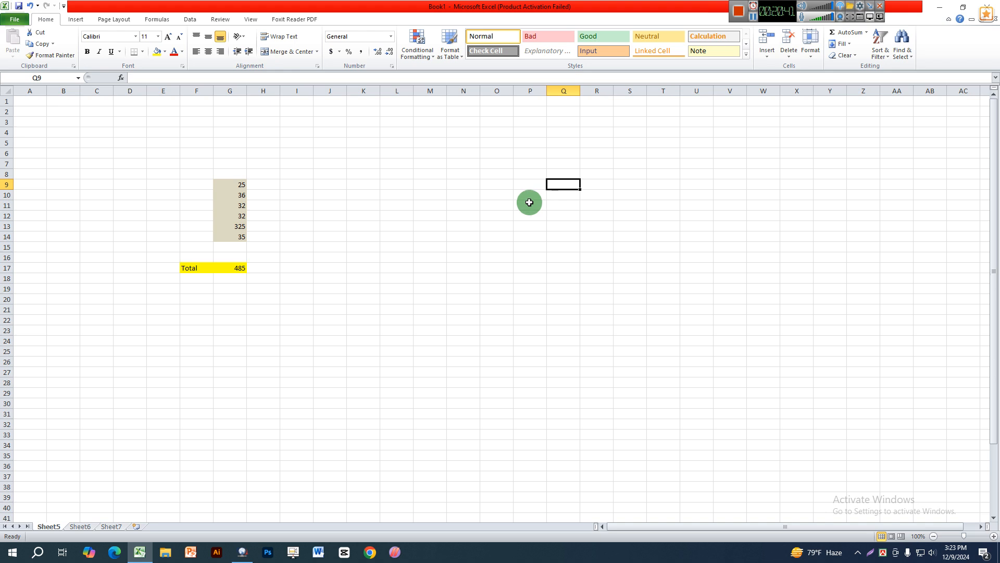
{"action": "left_click", "coordinate": [220, 186]}
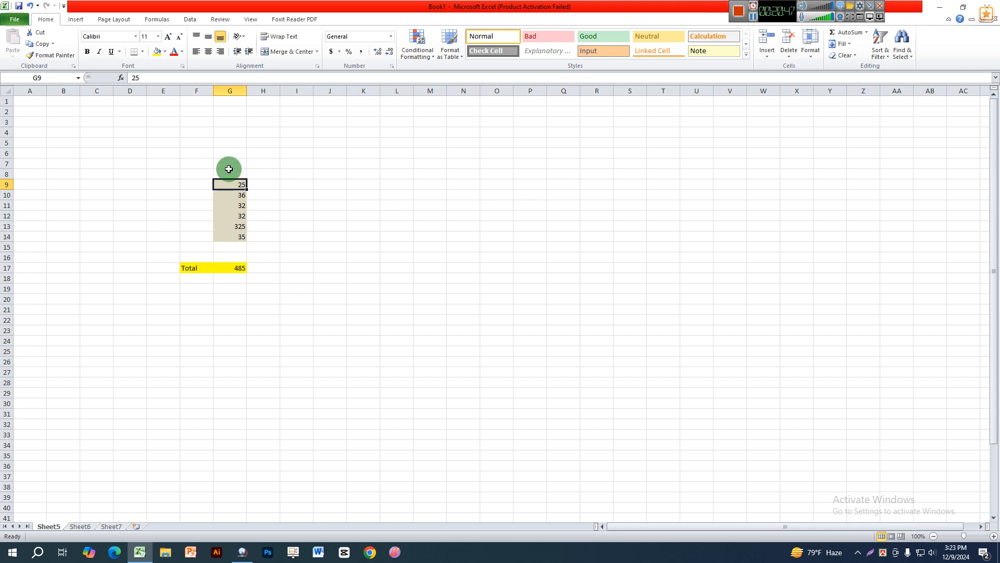
{"action": "left_click", "coordinate": [305, 174]}
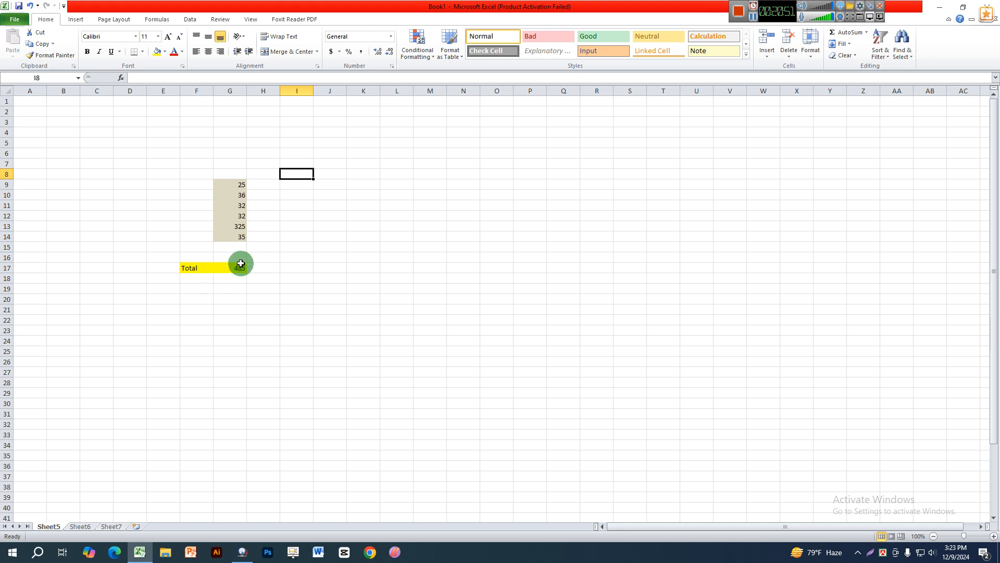
Step: Enter 582 in K8 and 35 in K9
{"action": "left_click", "coordinate": [360, 174]}
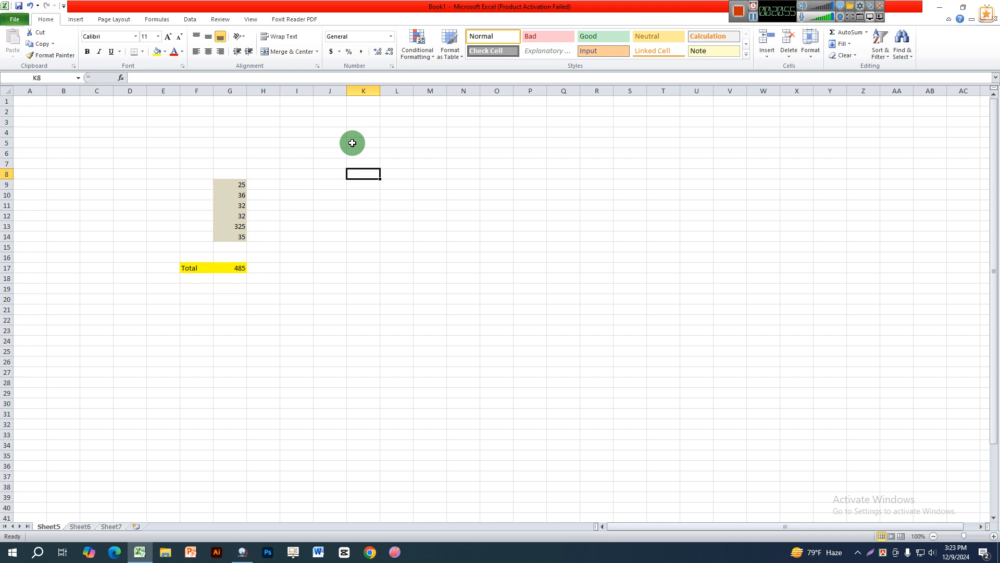
{"action": "type", "text": "582"}
{"action": "key", "text": "Return"}
{"action": "type", "text": "35"}
{"action": "key", "text": "Return"}
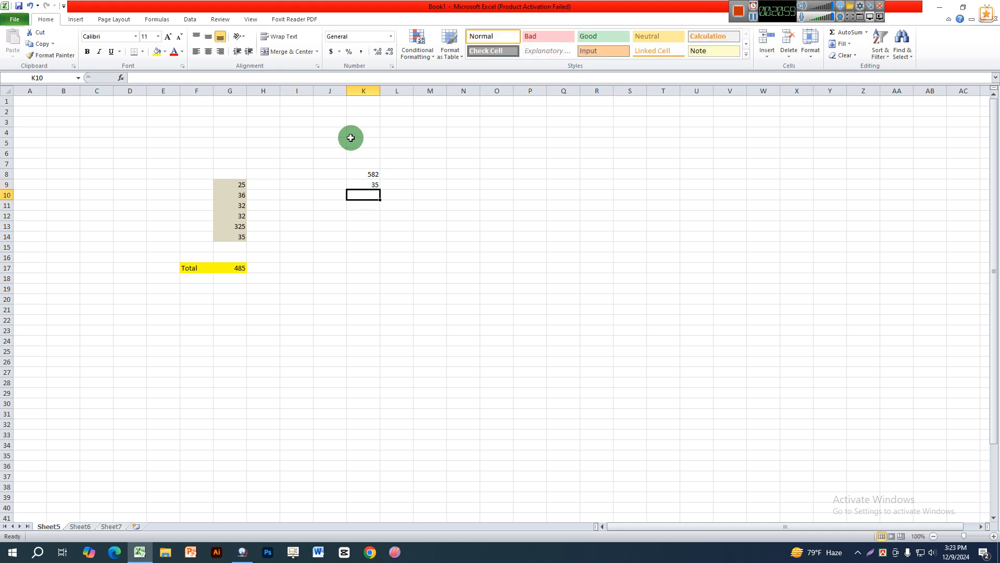
Step: Enter the subtraction formula =K8-K9 in K10 using cell references
{"action": "type", "text": "="}
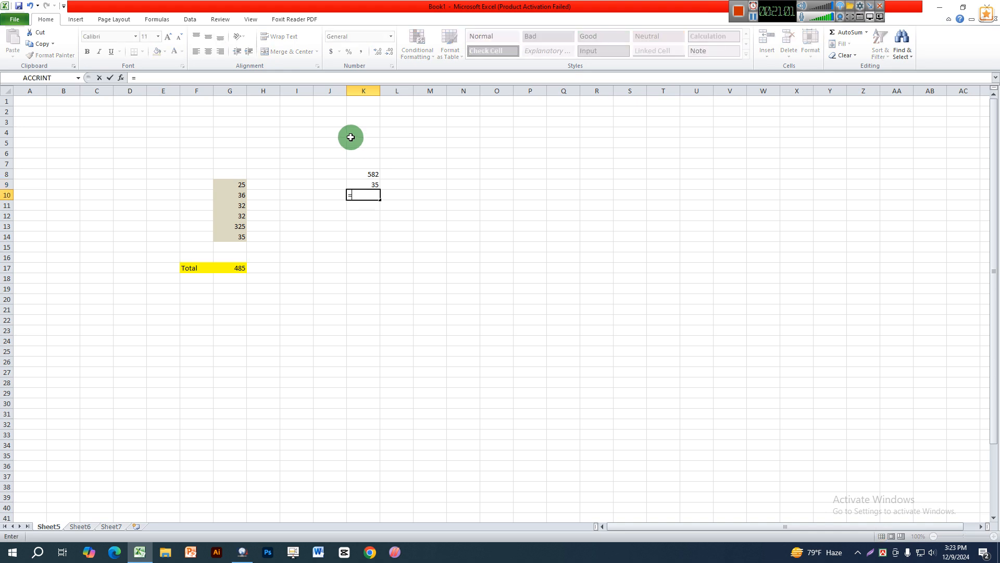
{"action": "left_click", "coordinate": [363, 175]}
{"action": "type", "text": "-"}
{"action": "left_click", "coordinate": [362, 184]}
{"action": "key", "text": "Return"}
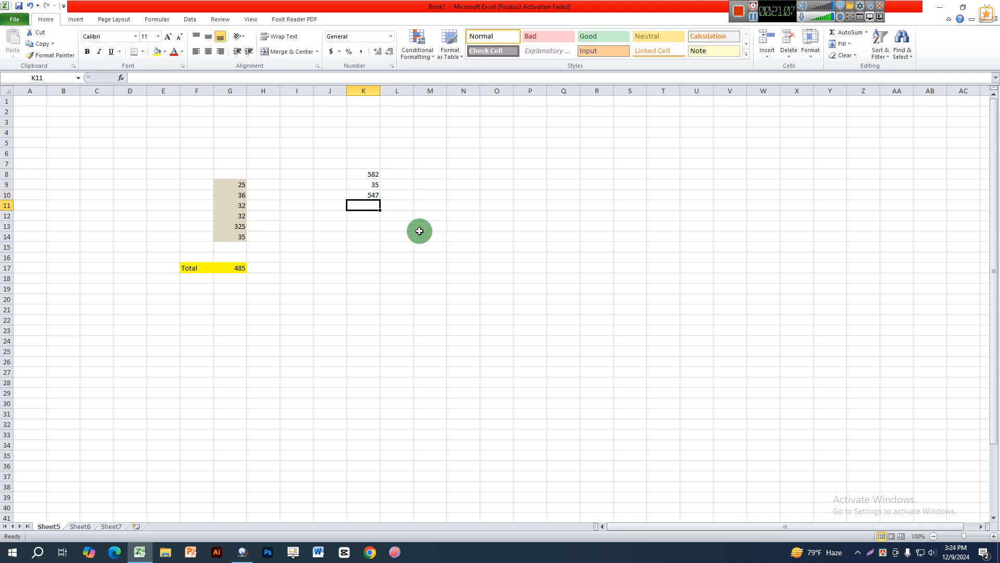
{"action": "left_click", "coordinate": [370, 196]}
Step: Set K9 to 528 and select K10 to check its formula
{"action": "left_click", "coordinate": [372, 183]}
{"action": "type", "text": "5"}
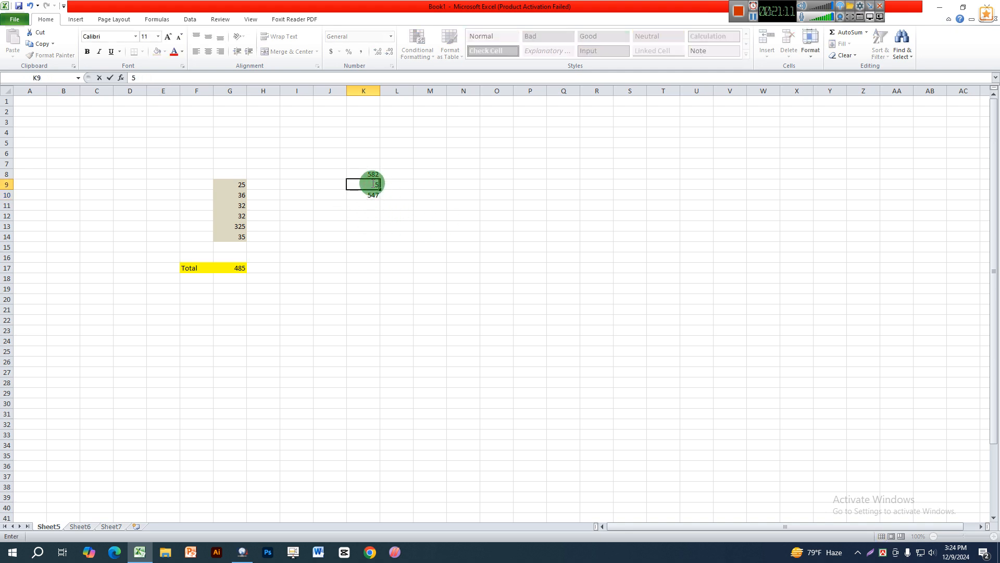
{"action": "type", "text": "28"}
{"action": "key", "text": "Return"}
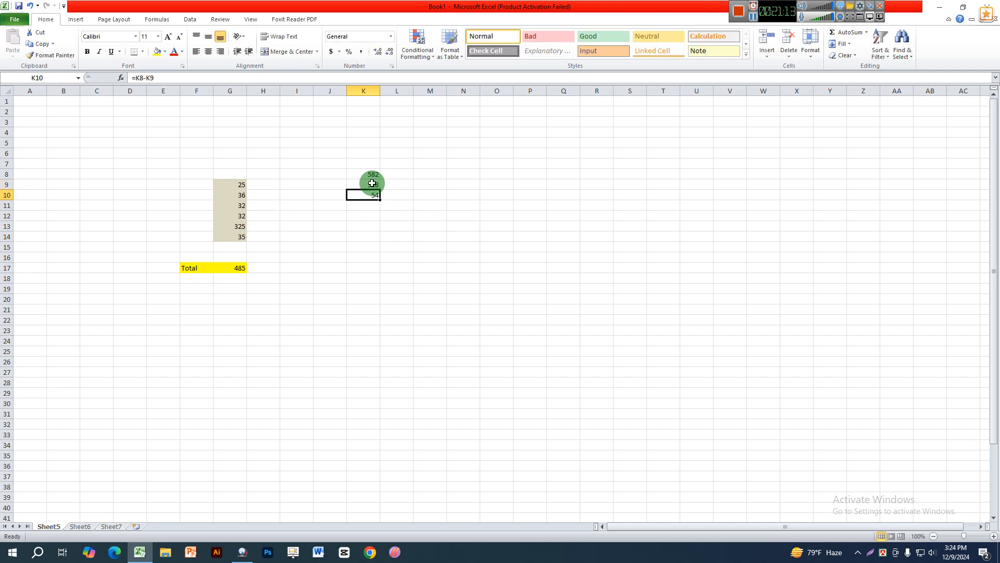
{"action": "left_click", "coordinate": [382, 174]}
{"action": "left_click", "coordinate": [374, 173]}
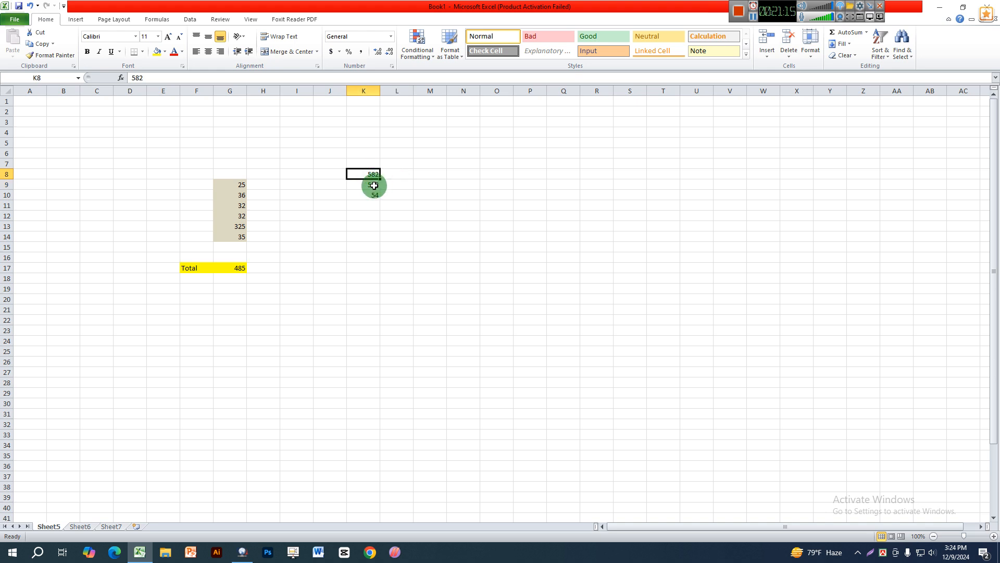
{"action": "left_click", "coordinate": [373, 195]}
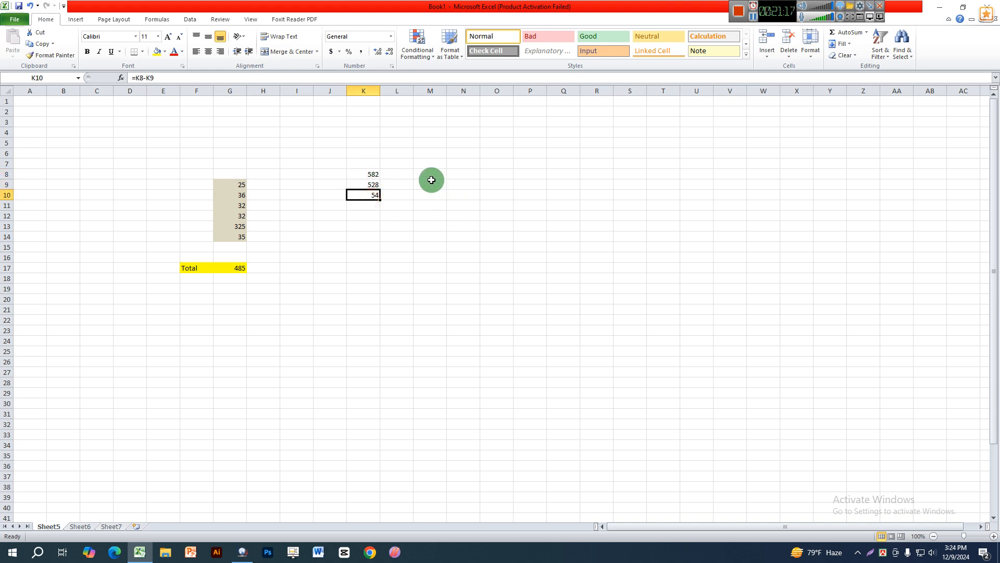
Step: Set the value in K8 to 1000
{"action": "left_click", "coordinate": [367, 175]}
{"action": "type", "text": "1000"}
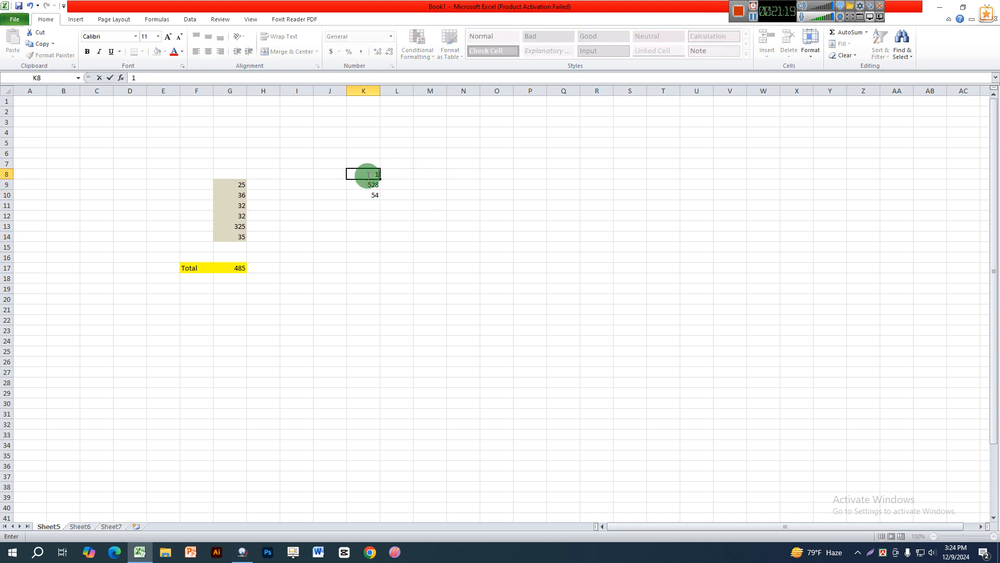
{"action": "key", "text": "Return"}
{"action": "left_click", "coordinate": [420, 186]}
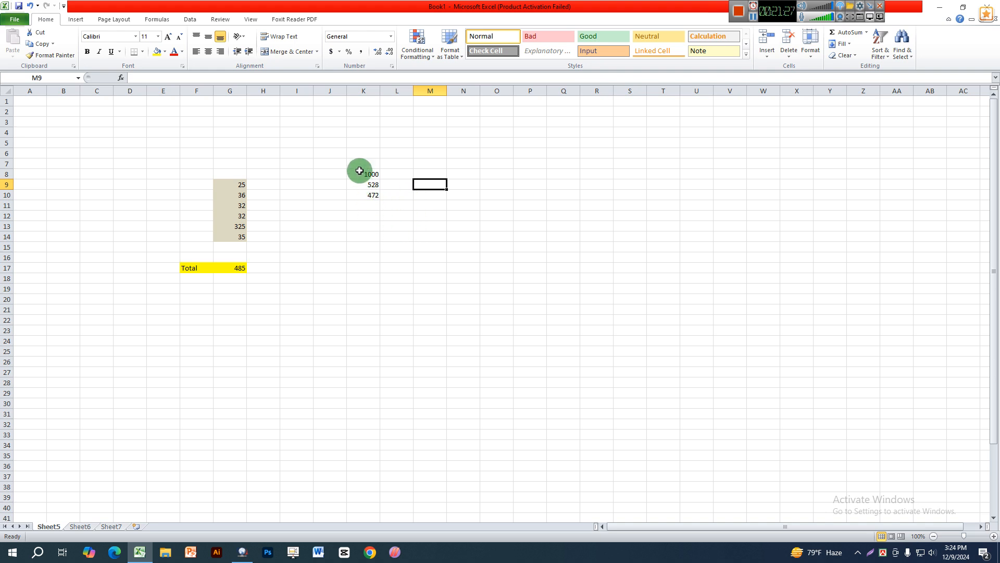
Step: Change the formula in K10 to the multiplication =K8*K9
{"action": "left_click_drag", "start_coordinate": [352, 172], "coordinate": [377, 202]}
{"action": "left_click", "coordinate": [365, 194]}
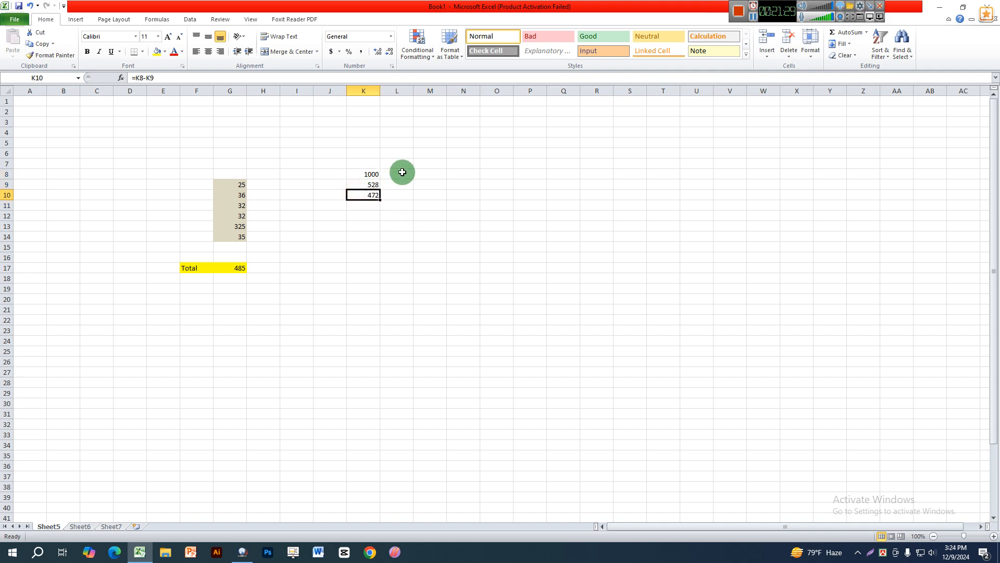
{"action": "left_click", "coordinate": [148, 77]}
{"action": "key", "text": "BackSpace"}
{"action": "type", "text": "*"}
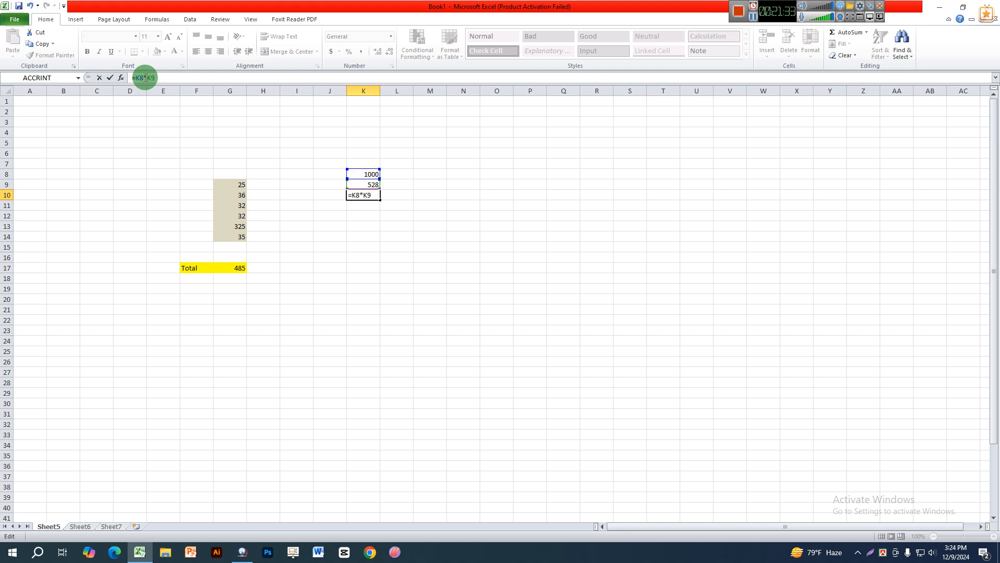
{"action": "key", "text": "Return"}
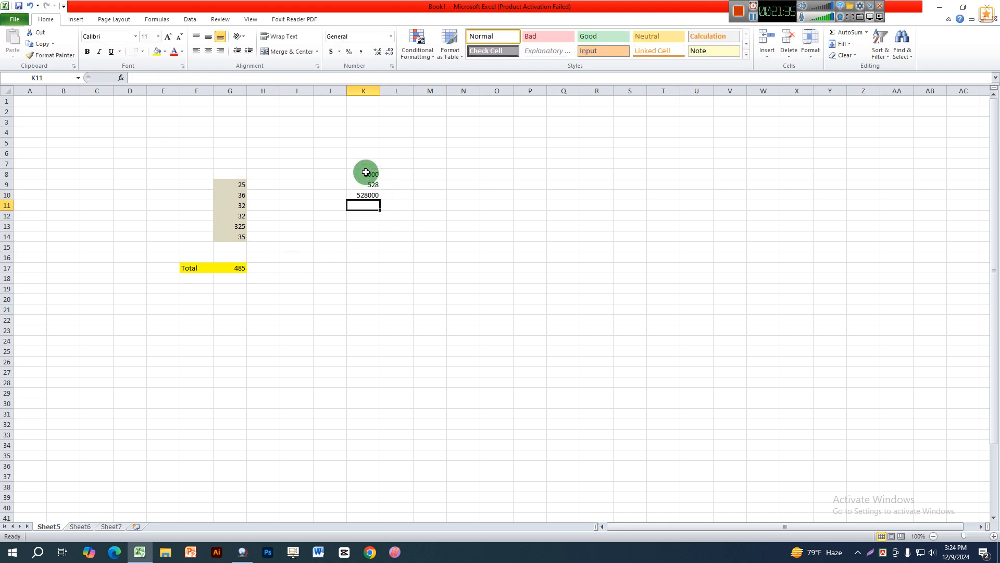
Step: Move the multiplication formula from K10 down to K11
{"action": "left_click", "coordinate": [370, 196]}
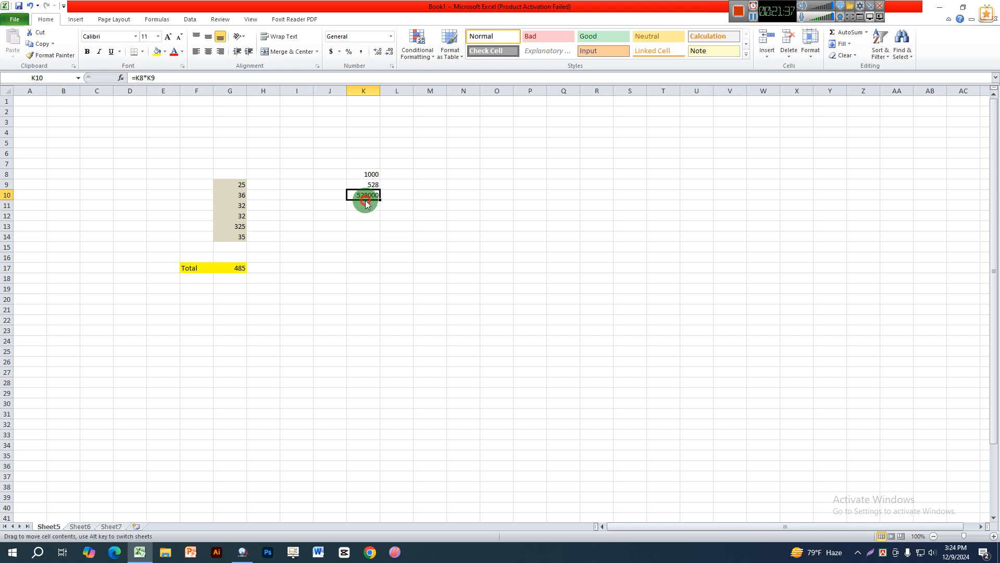
{"action": "left_click_drag", "start_coordinate": [365, 202], "coordinate": [365, 209]}
{"action": "left_click", "coordinate": [414, 200]}
{"action": "left_click_drag", "start_coordinate": [357, 174], "coordinate": [364, 185]}
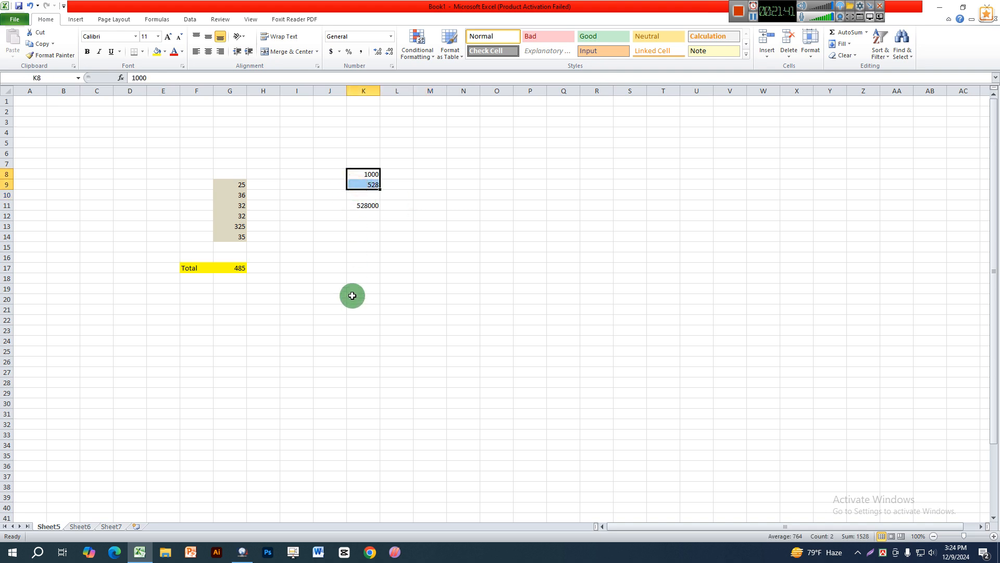
Step: Change the formula in K11 to the division =K8/K9 and select the cell to check it
{"action": "left_click", "coordinate": [354, 206]}
{"action": "left_click", "coordinate": [147, 79]}
{"action": "key", "text": "BackSpace"}
{"action": "type", "text": "/"}
{"action": "key", "text": "Return"}
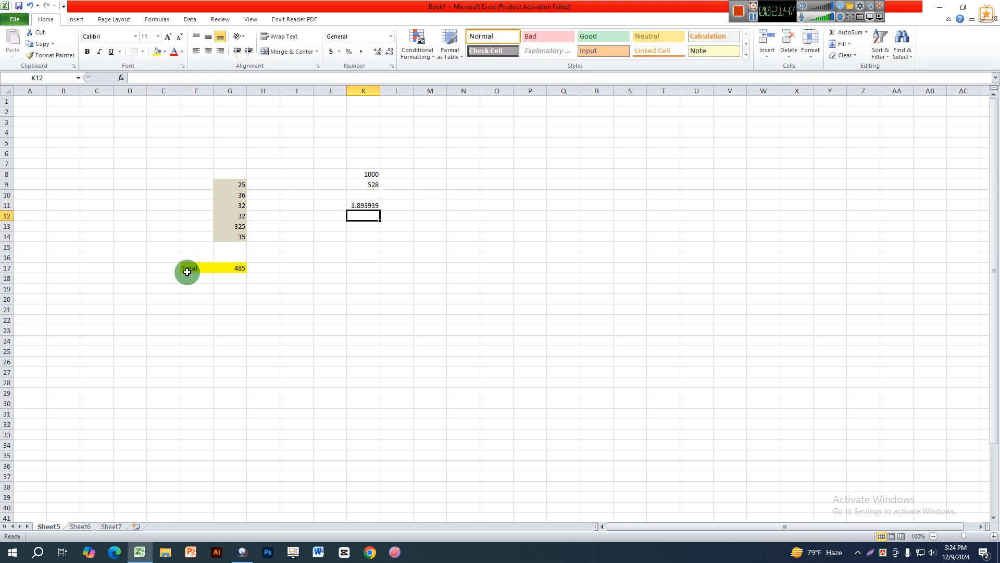
{"action": "left_click", "coordinate": [356, 205]}
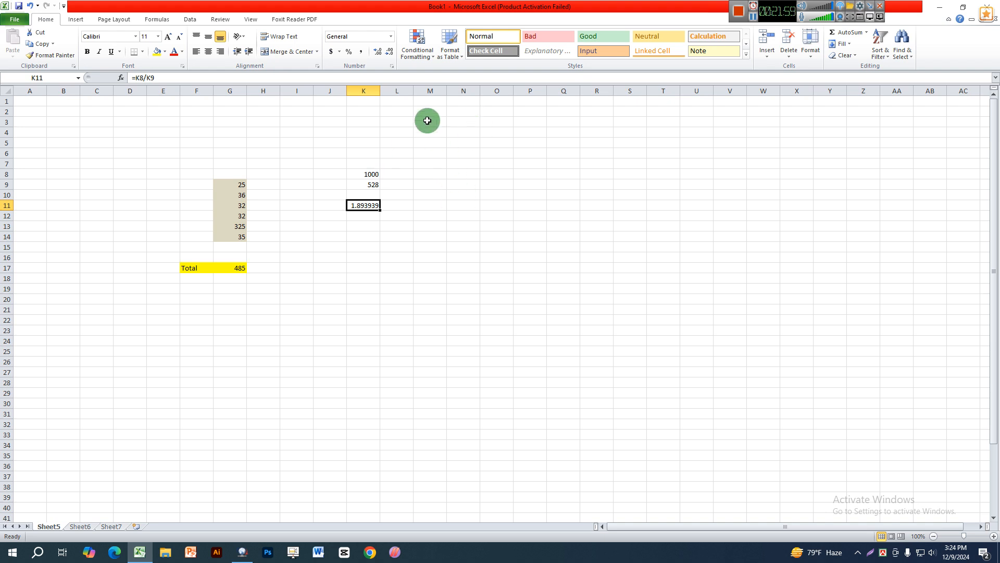
{"action": "left_click_drag", "start_coordinate": [427, 123], "coordinate": [444, 270]}
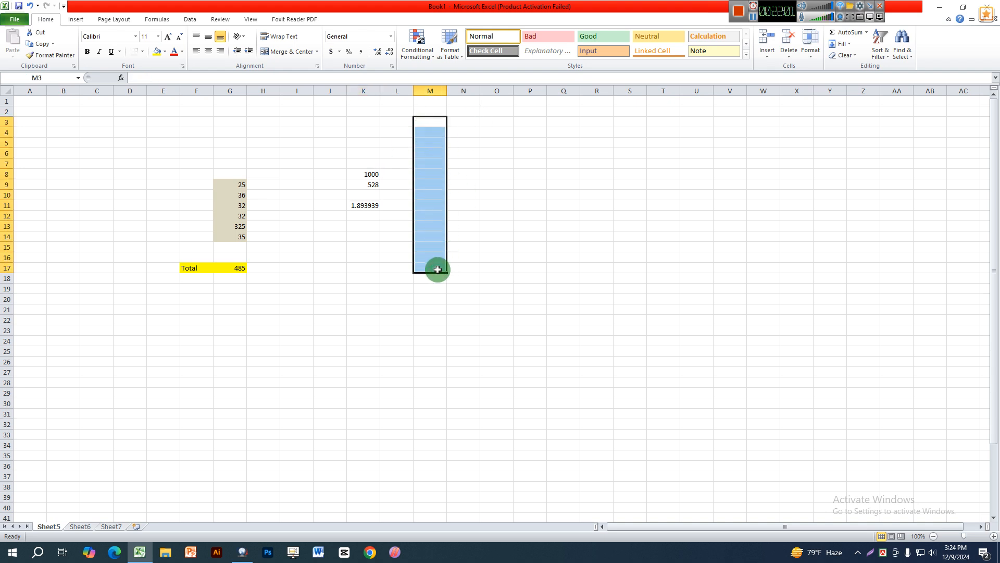
{"action": "left_click", "coordinate": [433, 296]}
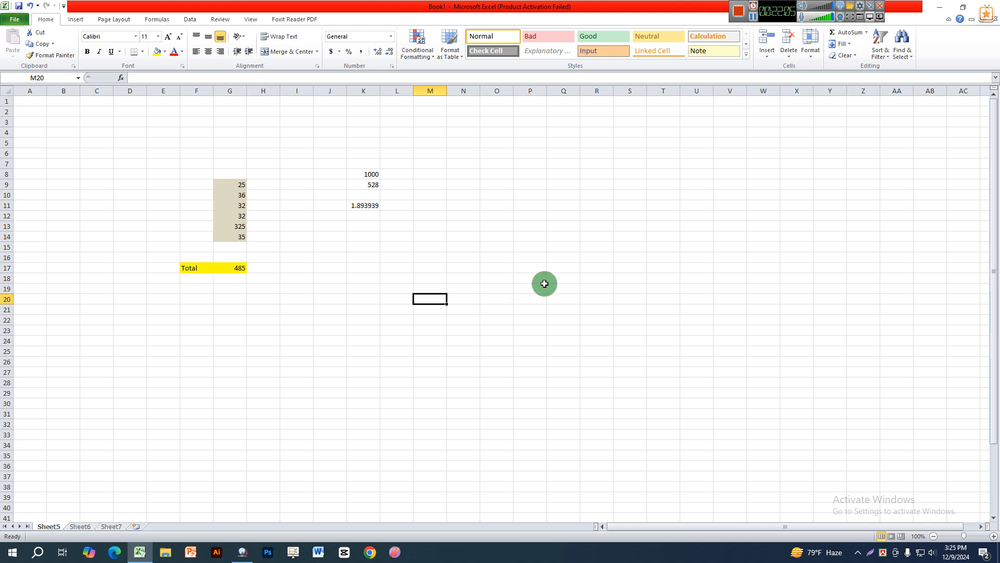
{"action": "left_click", "coordinate": [234, 214]}
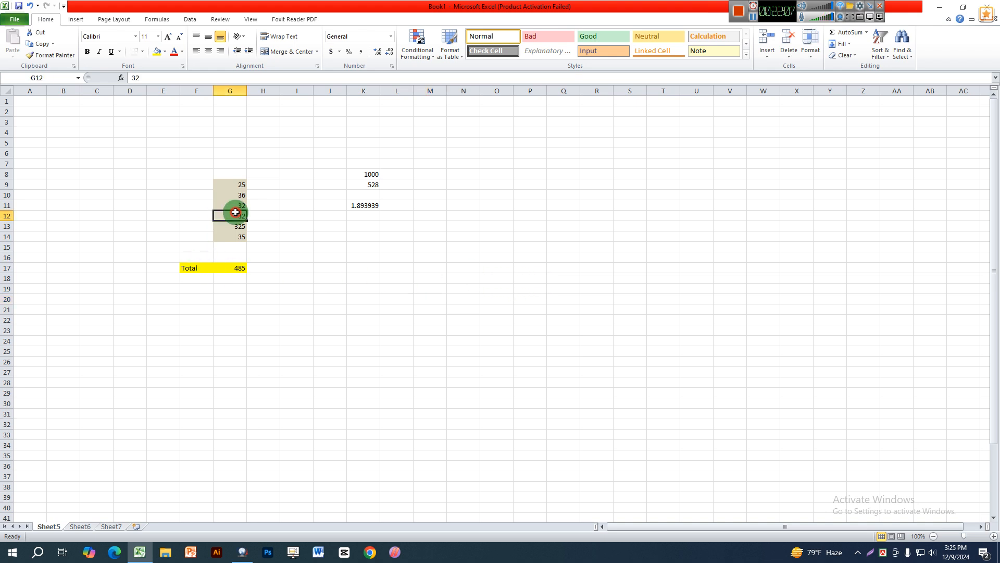
{"action": "left_click", "coordinate": [427, 231]}
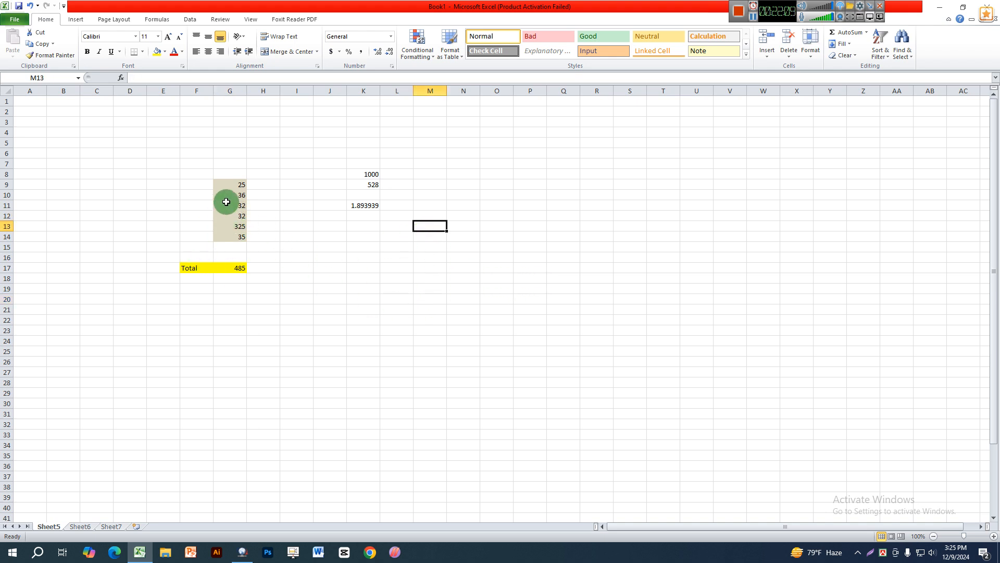
Step: Examine the addition formula behind the Total in G17 and the cells it references
{"action": "left_click", "coordinate": [242, 269]}
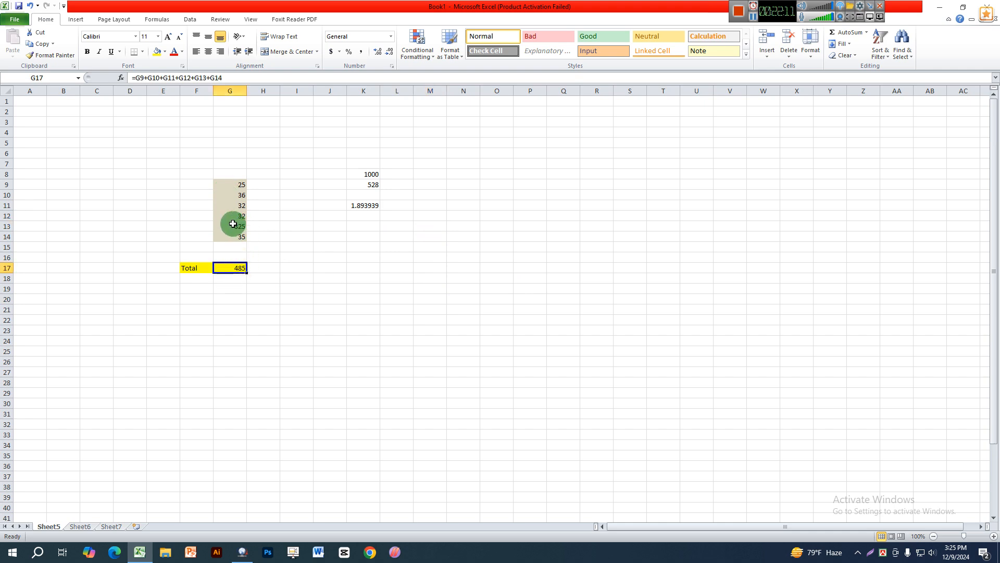
{"action": "left_click", "coordinate": [228, 76]}
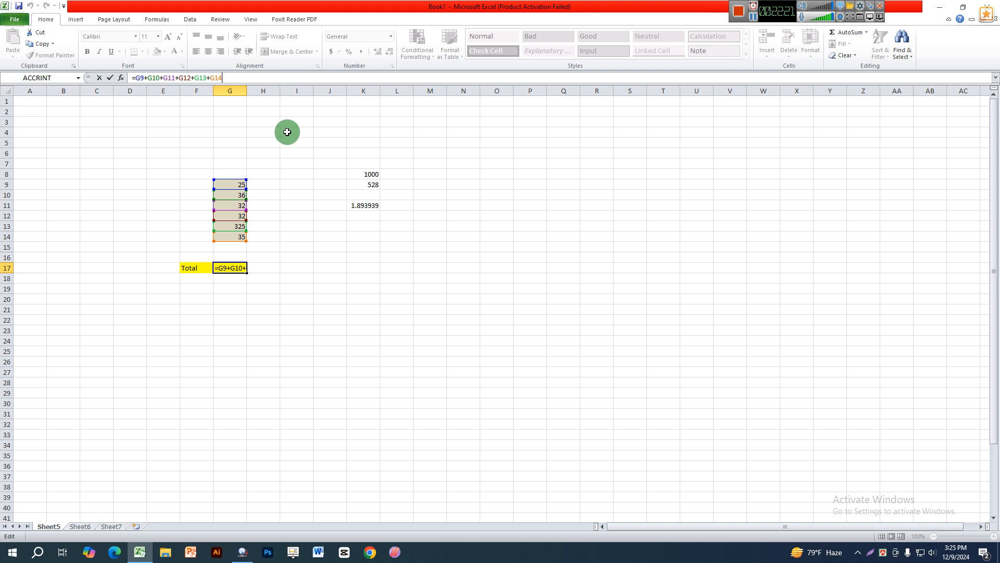
{"action": "key", "text": "Return"}
{"action": "left_click", "coordinate": [294, 308]}
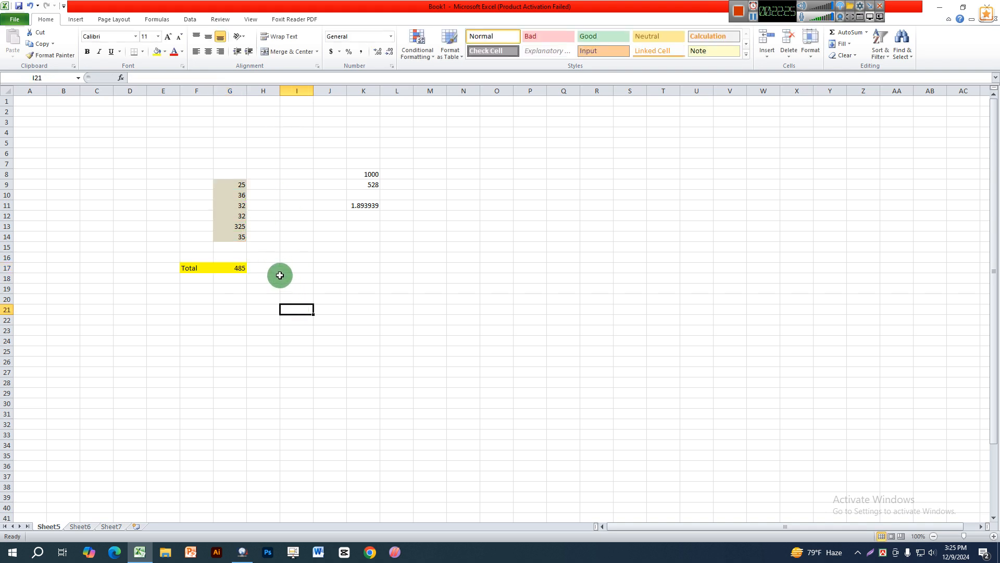
{"action": "left_click_drag", "start_coordinate": [174, 174], "coordinate": [376, 305]}
{"action": "left_click", "coordinate": [464, 229]}
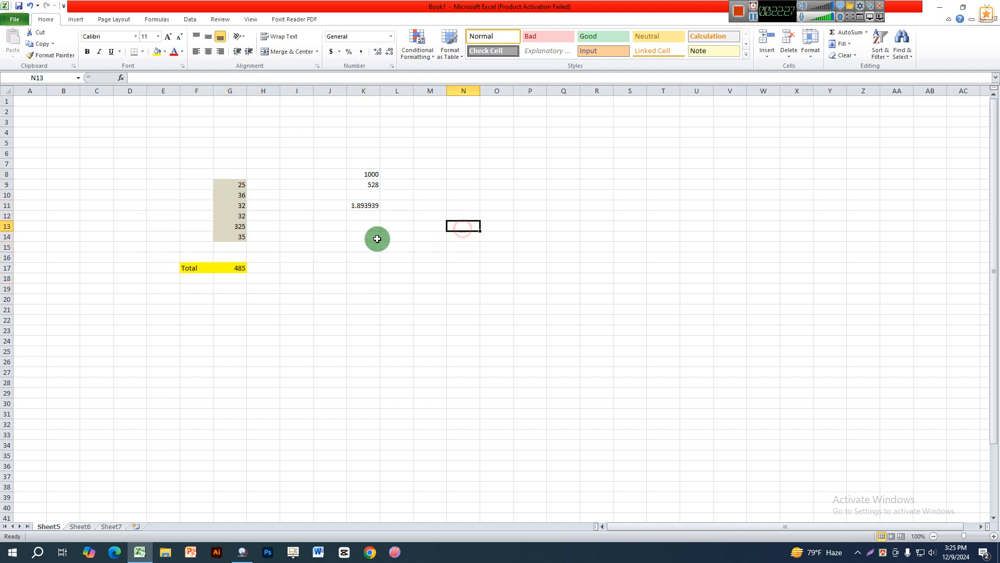
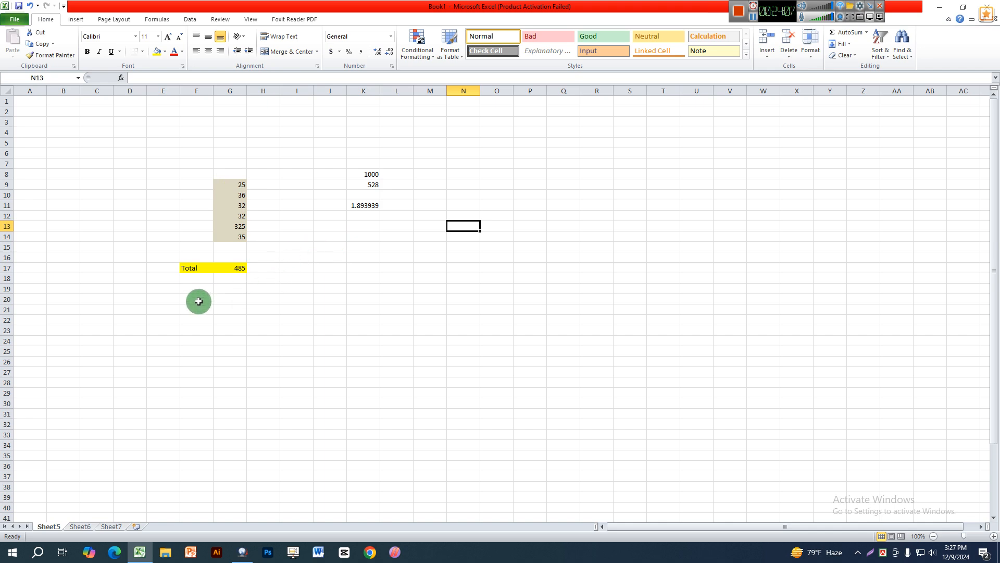
Step: Enter the formula =SUM(G9,G10,G11,G12,G13,G14) in G19, with each cell as a separate comma-delimited argument
{"action": "left_click", "coordinate": [235, 290]}
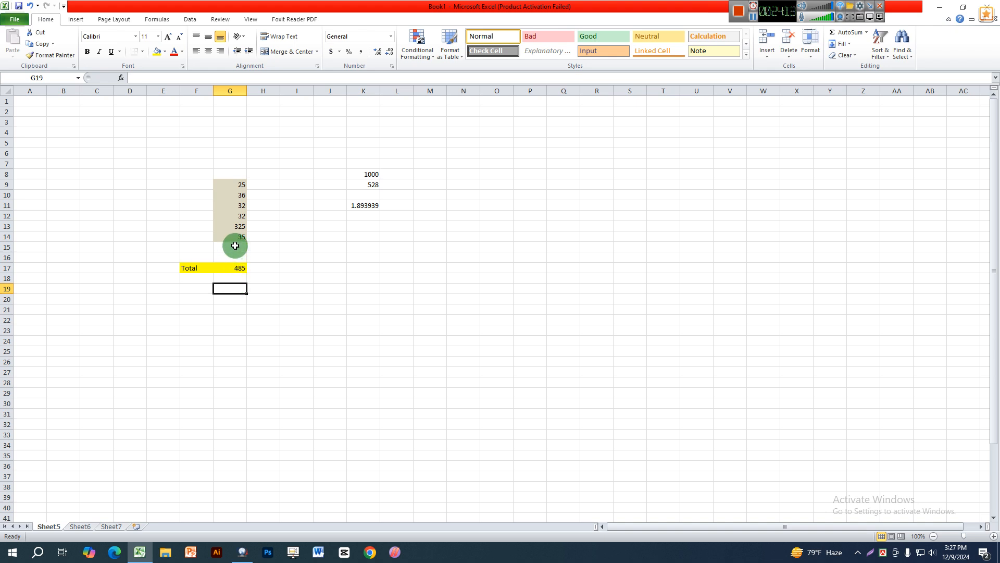
{"action": "type", "text": "="}
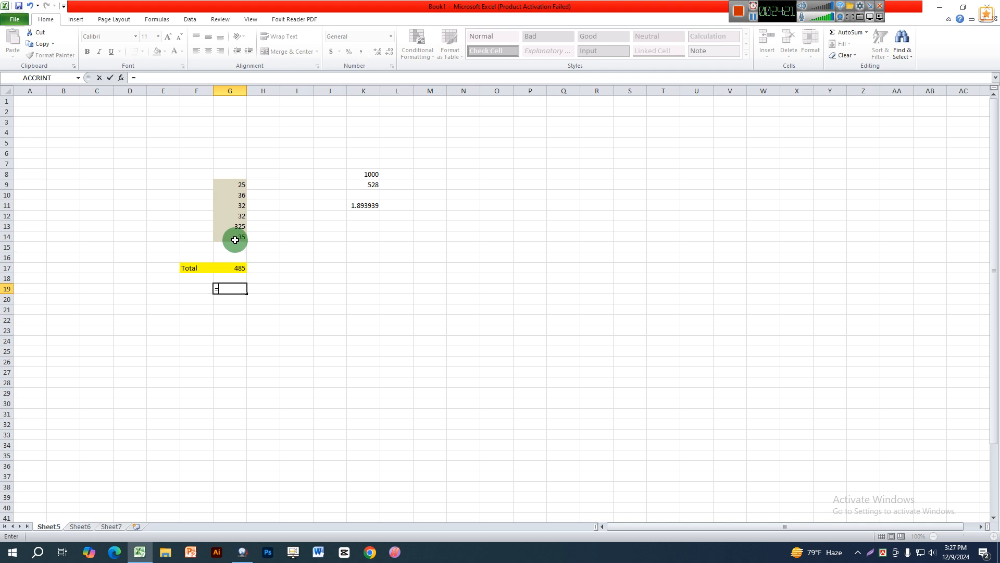
{"action": "type", "text": "sum"}
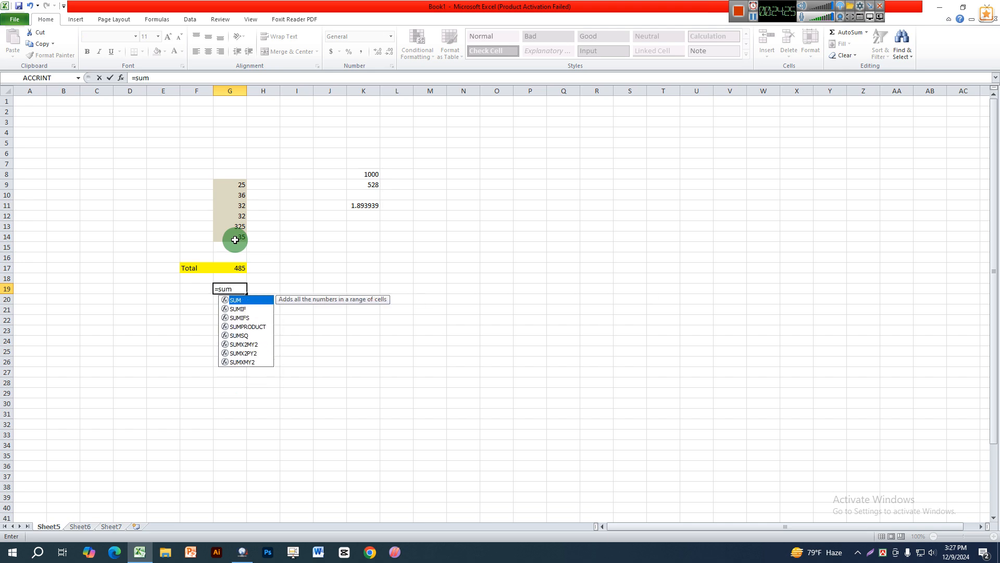
{"action": "type", "text": "("}
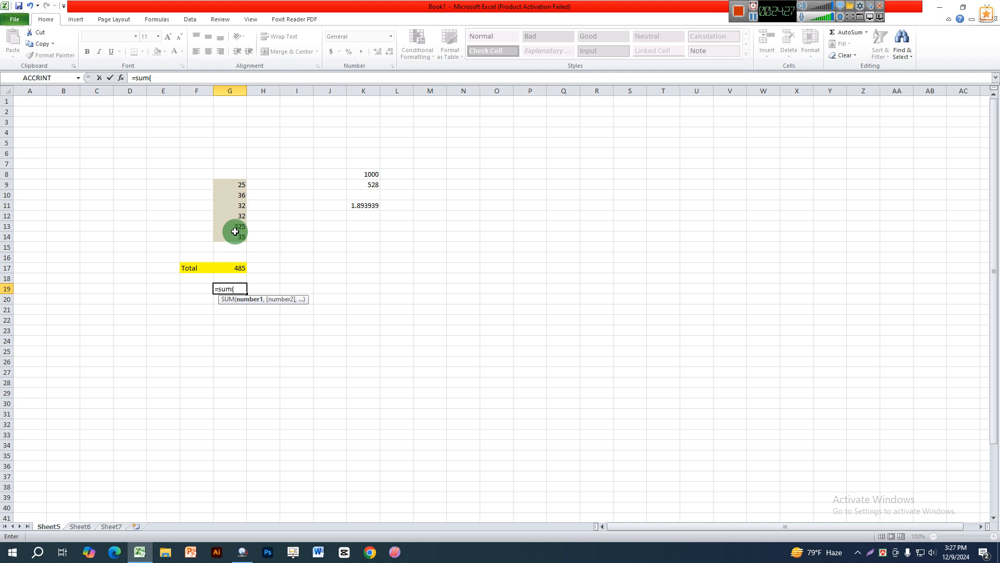
{"action": "left_click", "coordinate": [238, 185]}
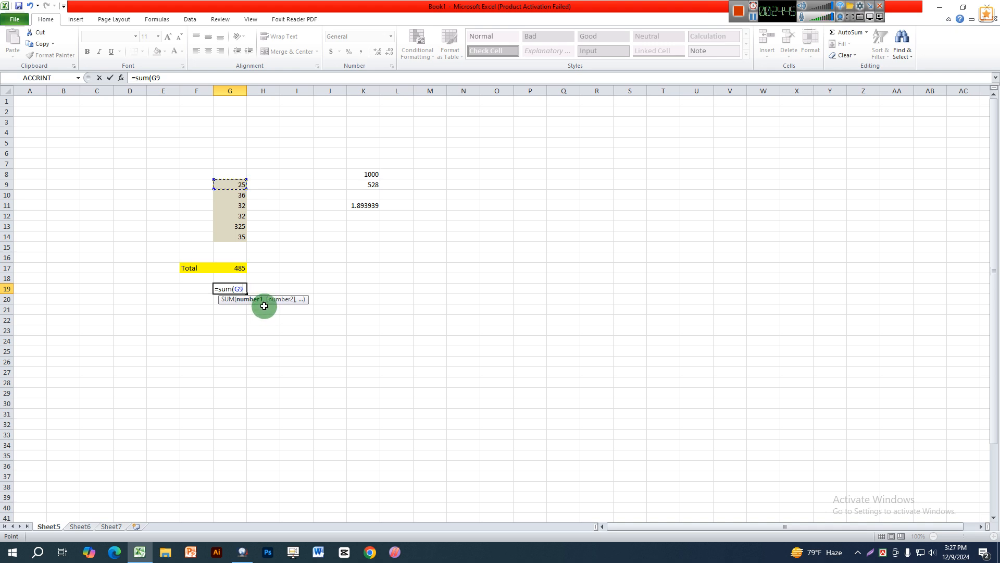
{"action": "type", "text": ","}
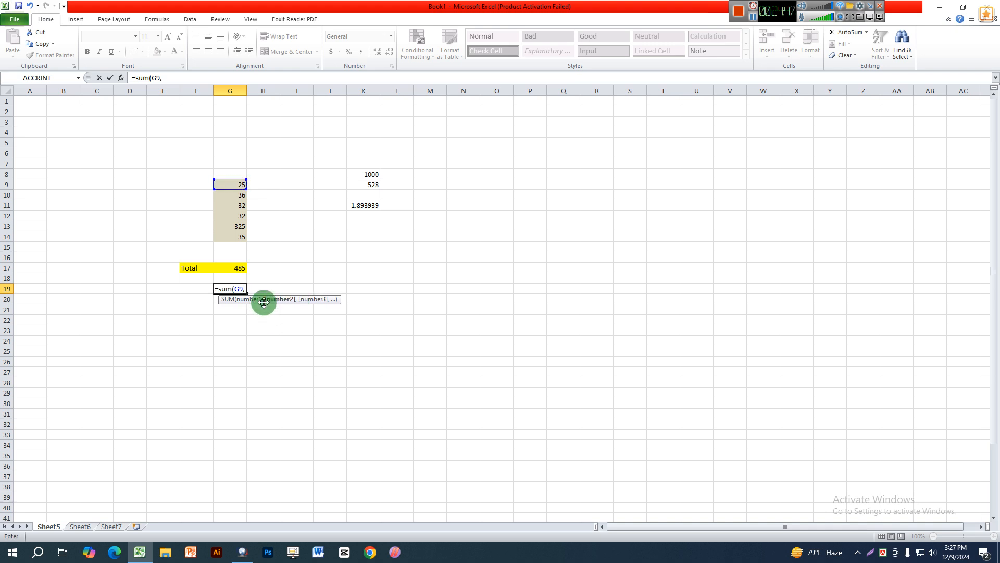
{"action": "left_click", "coordinate": [237, 196]}
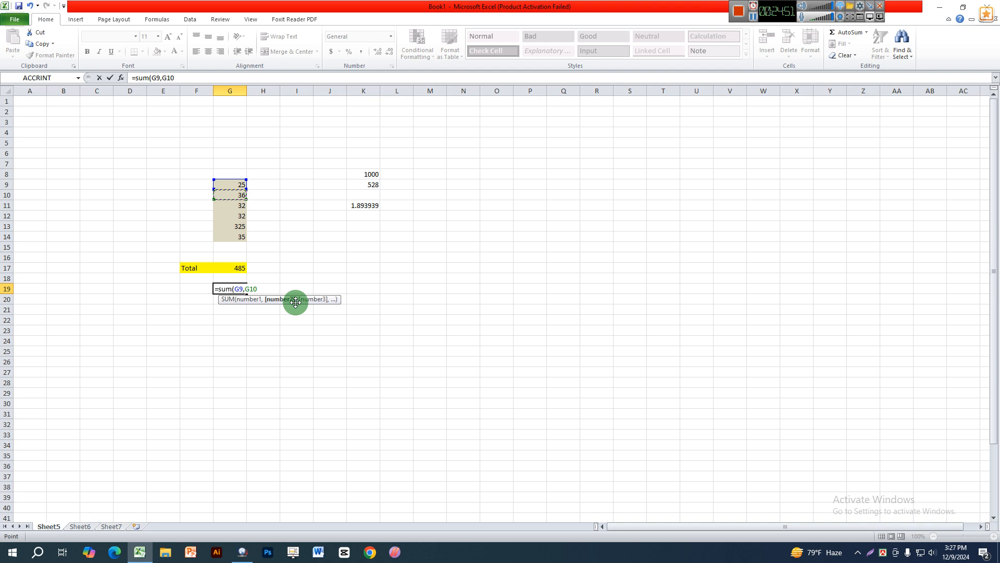
{"action": "type", "text": ","}
{"action": "left_click", "coordinate": [239, 205]}
{"action": "type", "text": ","}
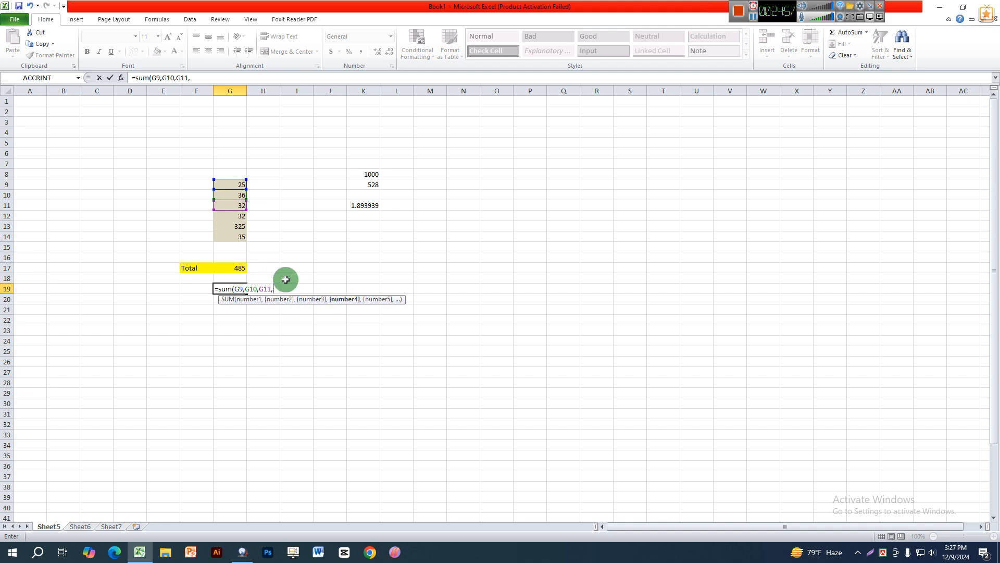
{"action": "left_click", "coordinate": [232, 215]}
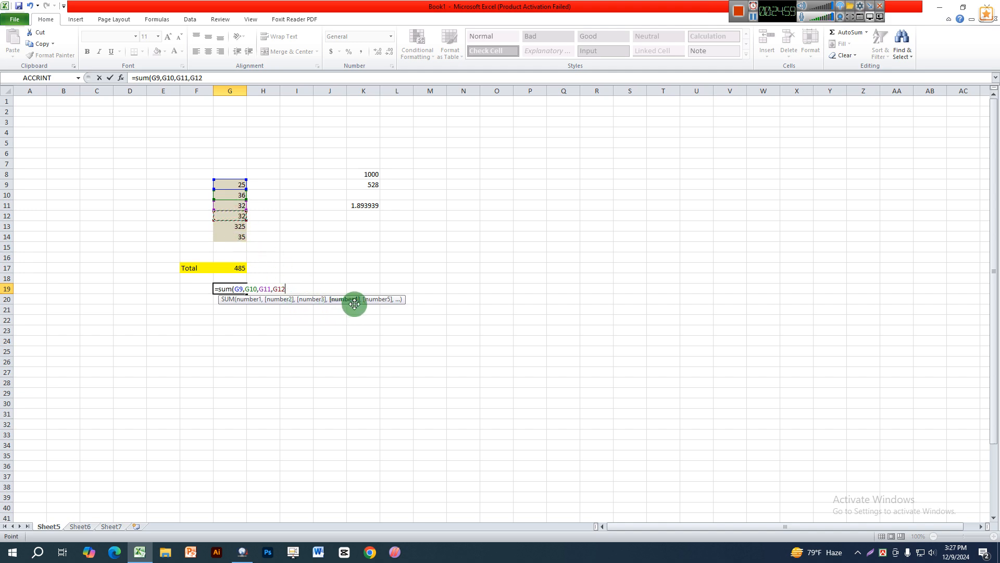
{"action": "type", "text": ","}
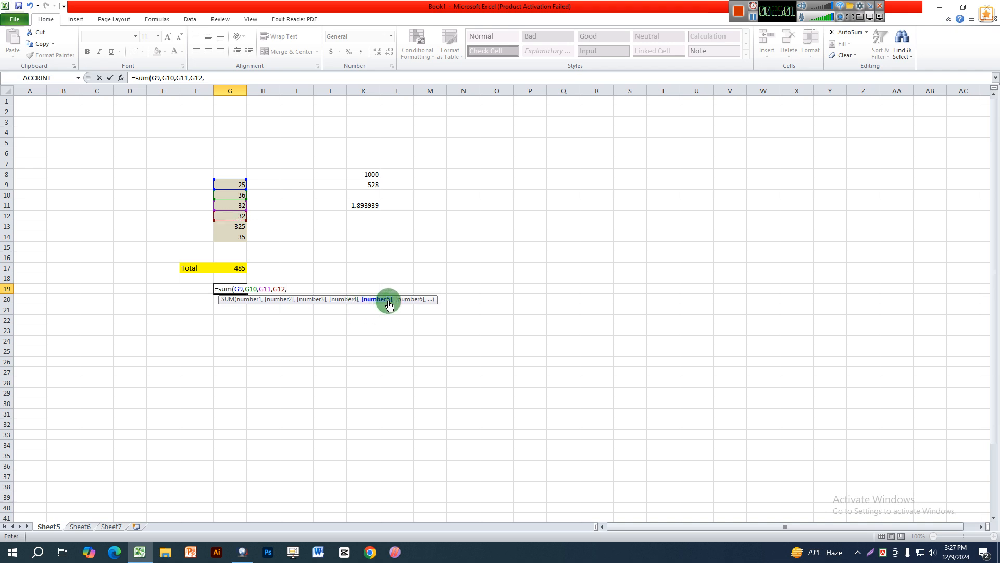
{"action": "left_click", "coordinate": [234, 224]}
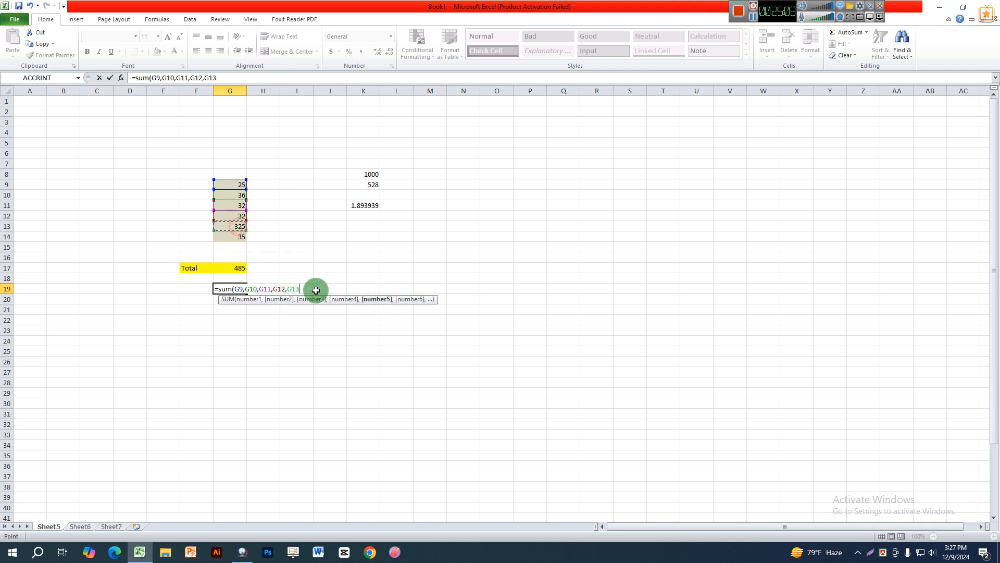
{"action": "type", "text": ","}
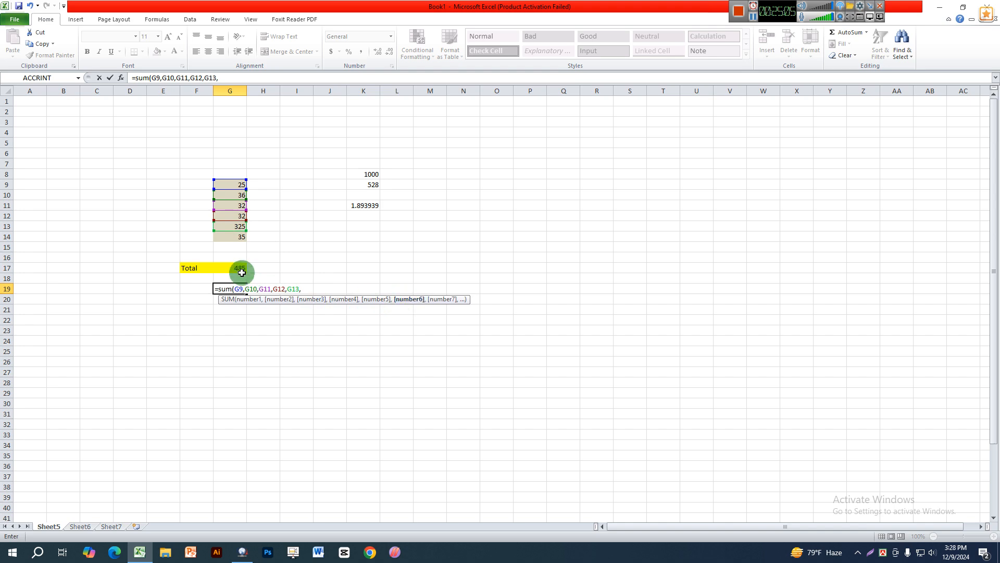
{"action": "left_click", "coordinate": [243, 238]}
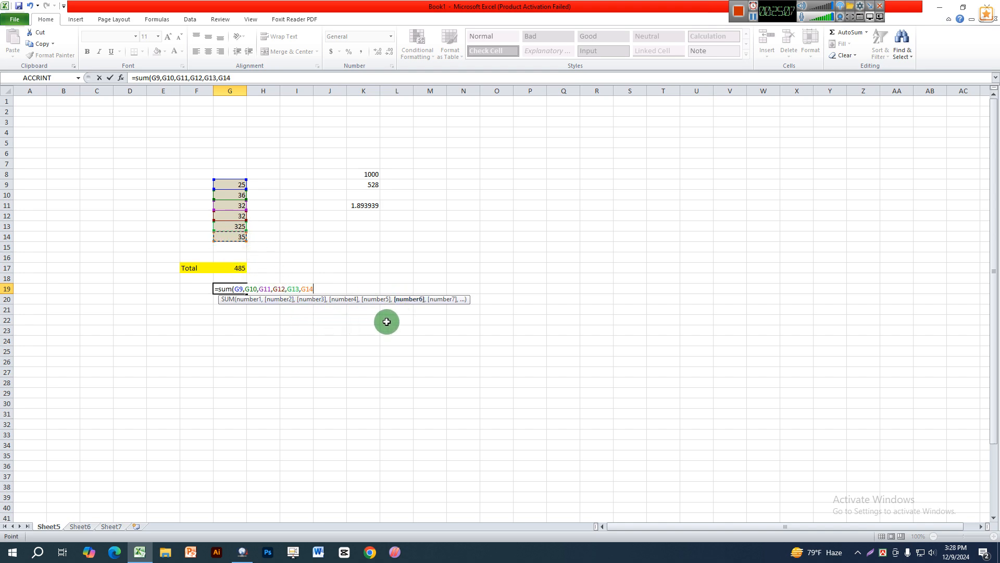
{"action": "type", "text": ")"}
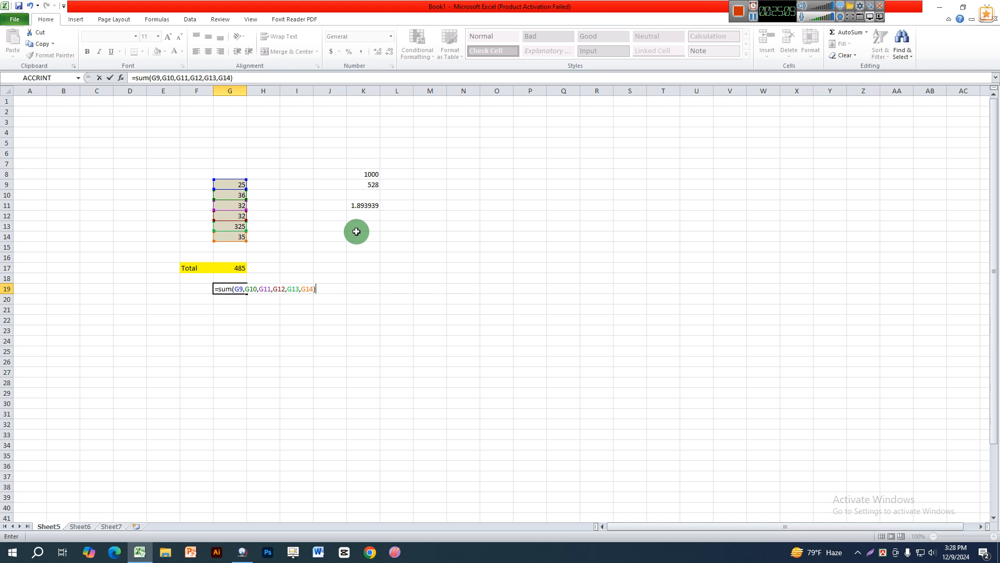
{"action": "key", "text": "Return"}
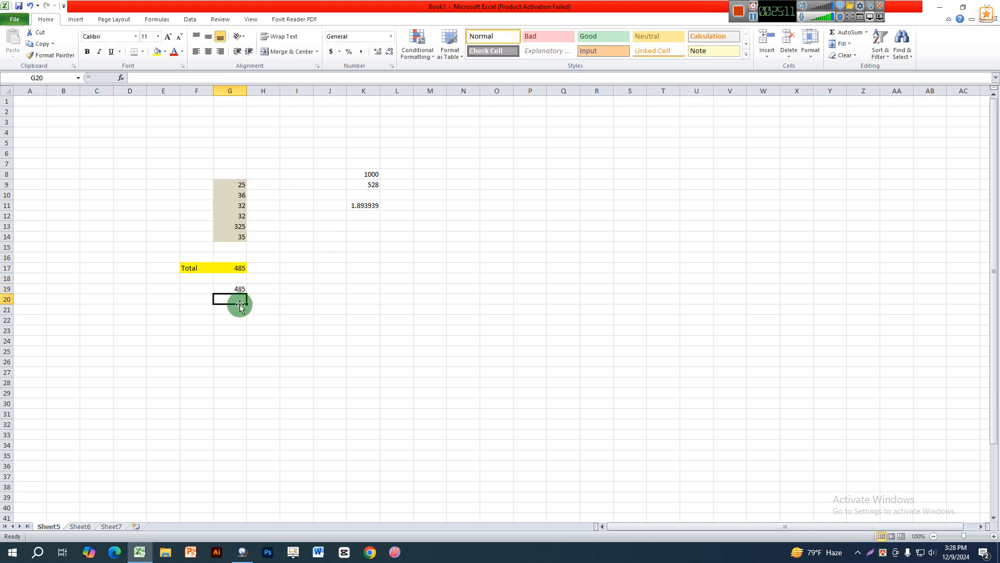
Step: Compare the plus-sign formula in G17 with the comma-separated SUM formula in G19
{"action": "left_click", "coordinate": [229, 268]}
{"action": "left_click", "coordinate": [231, 289]}
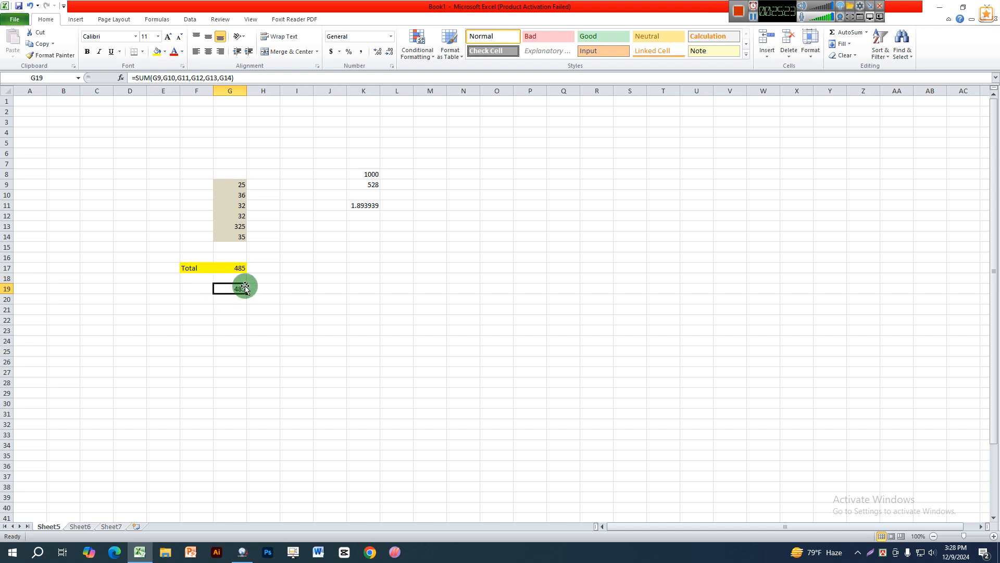
{"action": "left_click", "coordinate": [221, 268]}
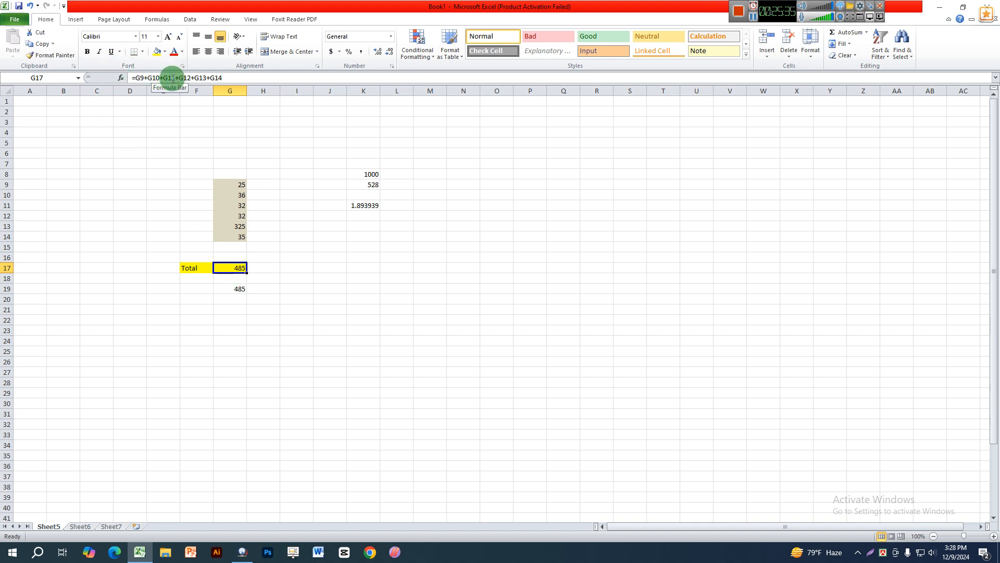
{"action": "left_click", "coordinate": [236, 288]}
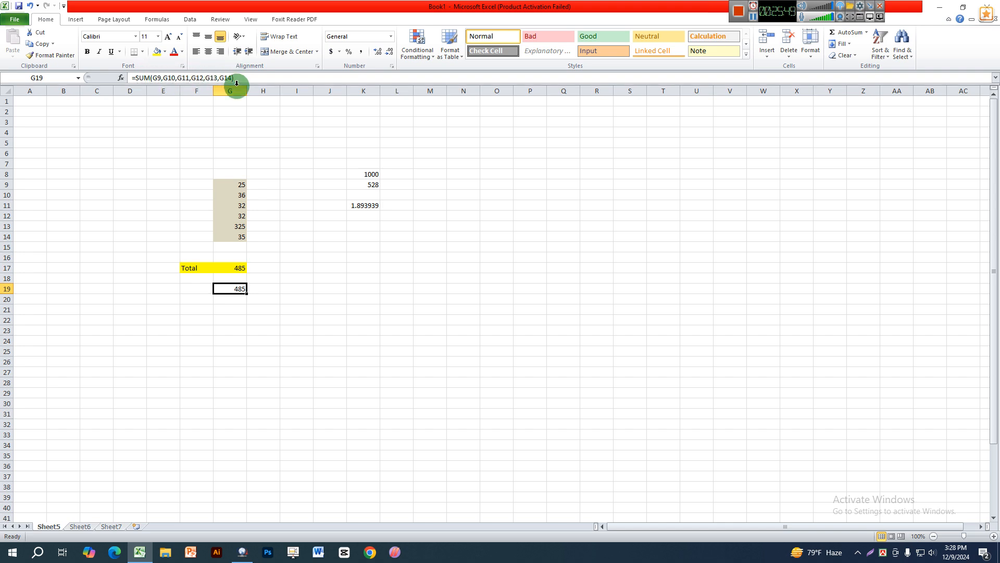
Step: Enter the range formula =SUM(G9:G14) in G21 and select the cell to check it
{"action": "left_click", "coordinate": [233, 313]}
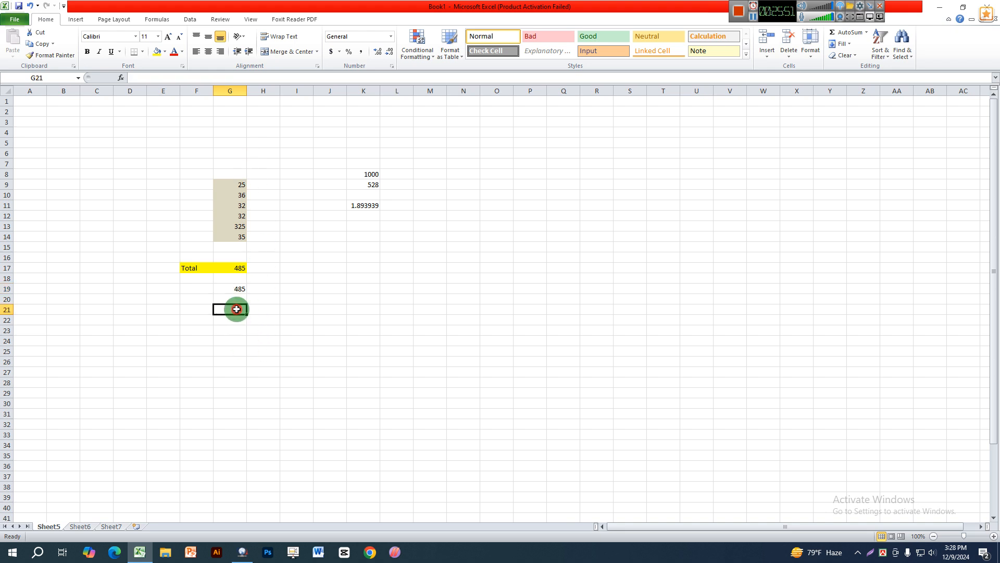
{"action": "type", "text": "=s"}
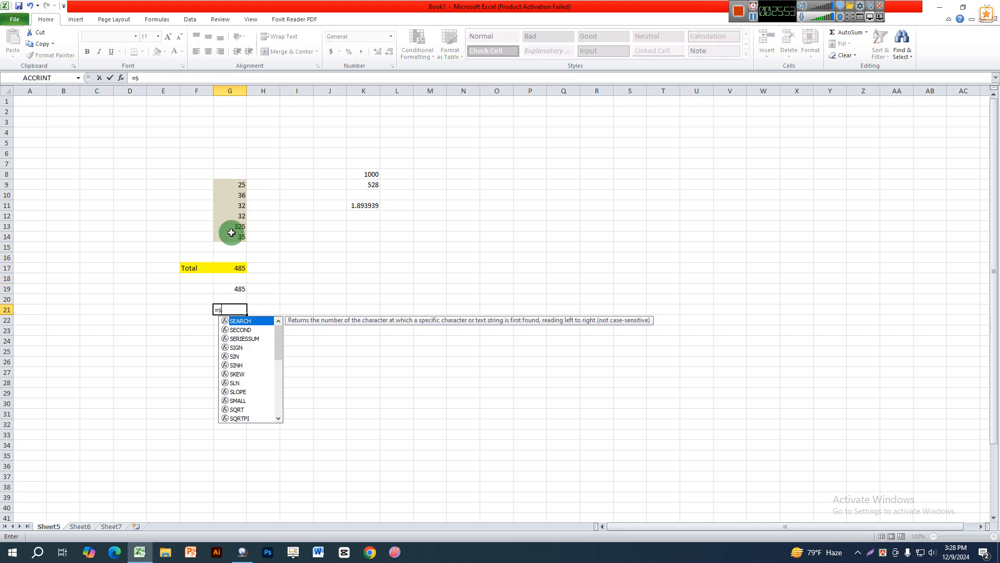
{"action": "type", "text": "um("}
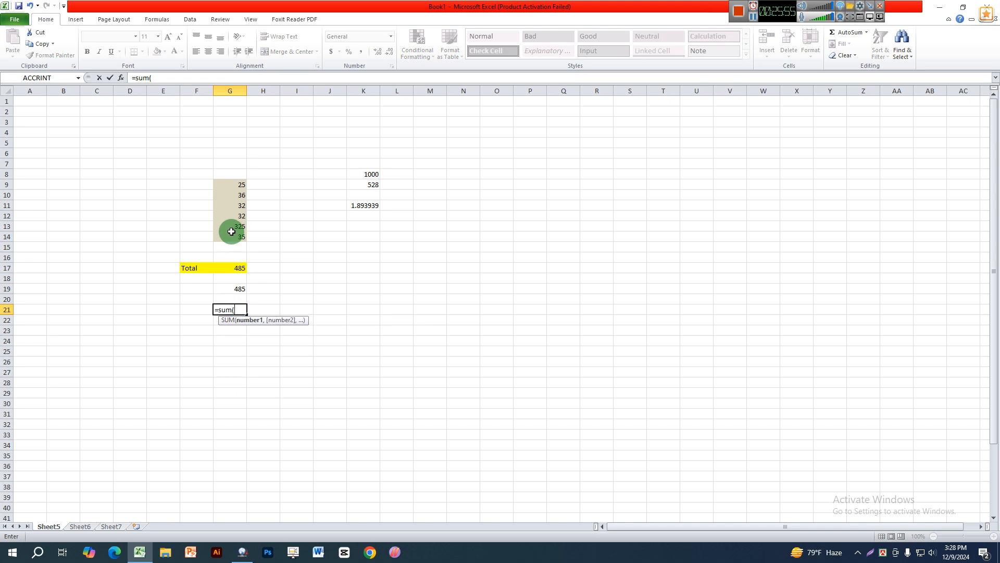
{"action": "left_click_drag", "start_coordinate": [232, 182], "coordinate": [238, 236]}
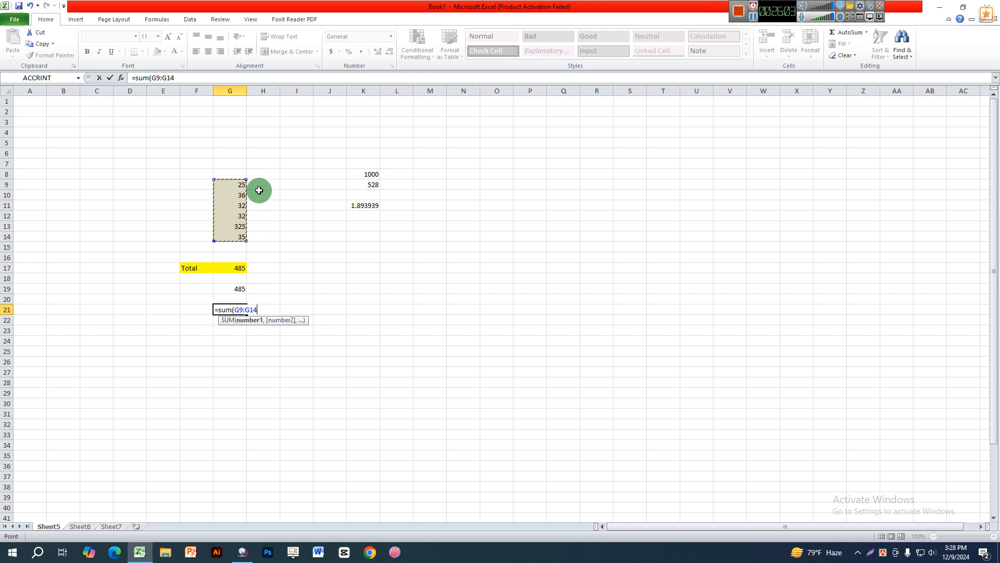
{"action": "key", "text": "Return"}
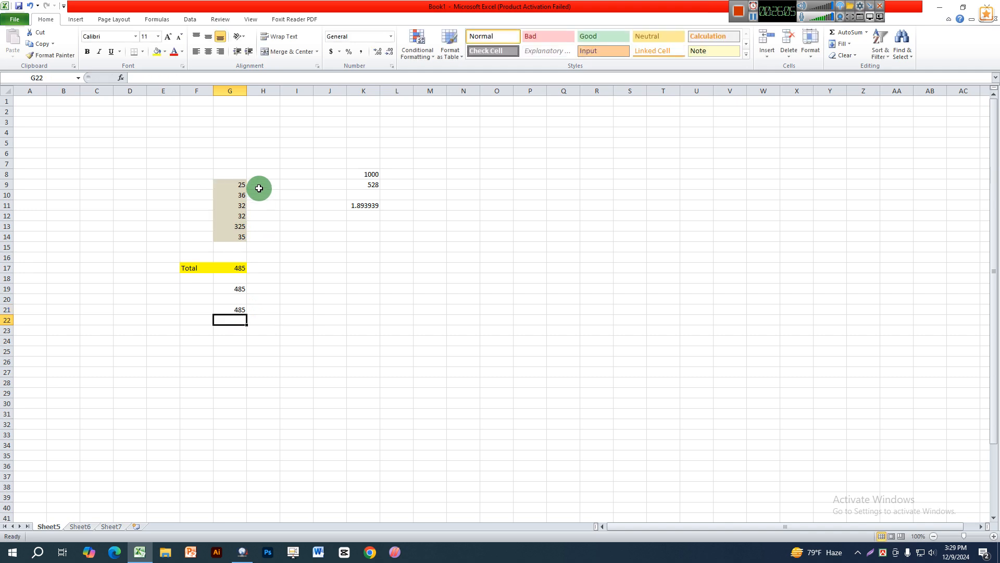
{"action": "left_click", "coordinate": [228, 309]}
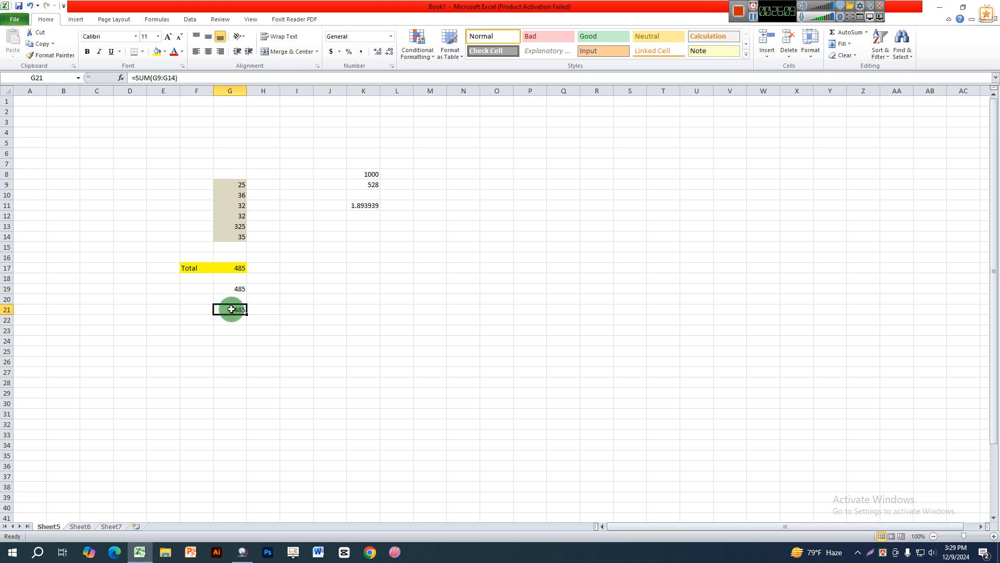
Step: Total the shaded values of column G in M17 with the formula =SUM(G9:G14)
{"action": "left_click", "coordinate": [430, 267]}
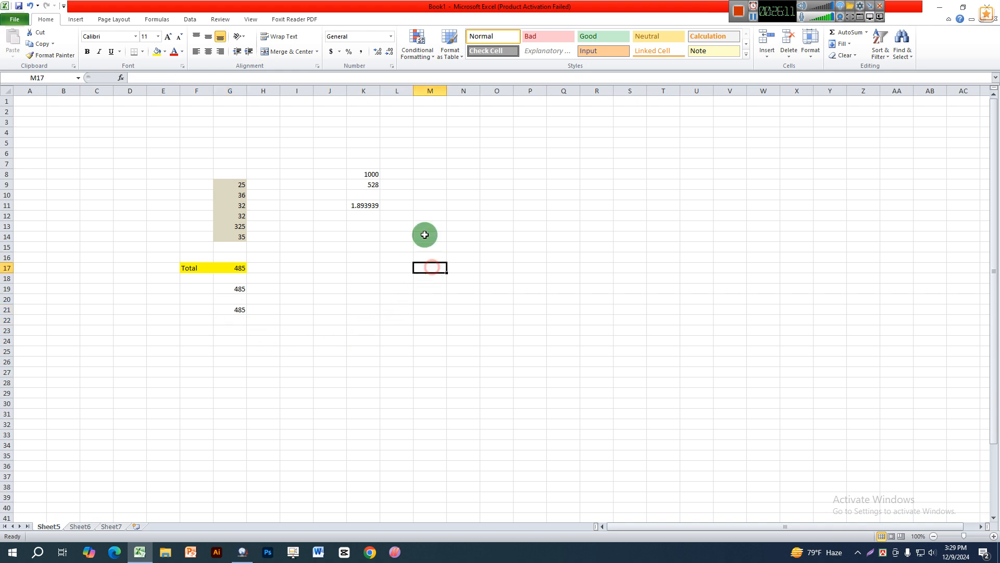
{"action": "type", "text": "=sum"}
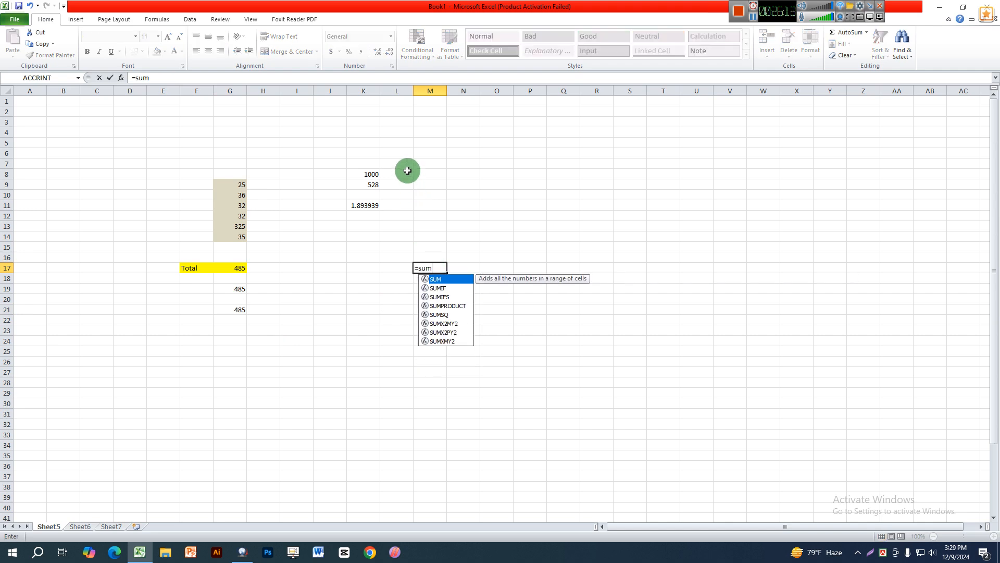
{"action": "type", "text": "("}
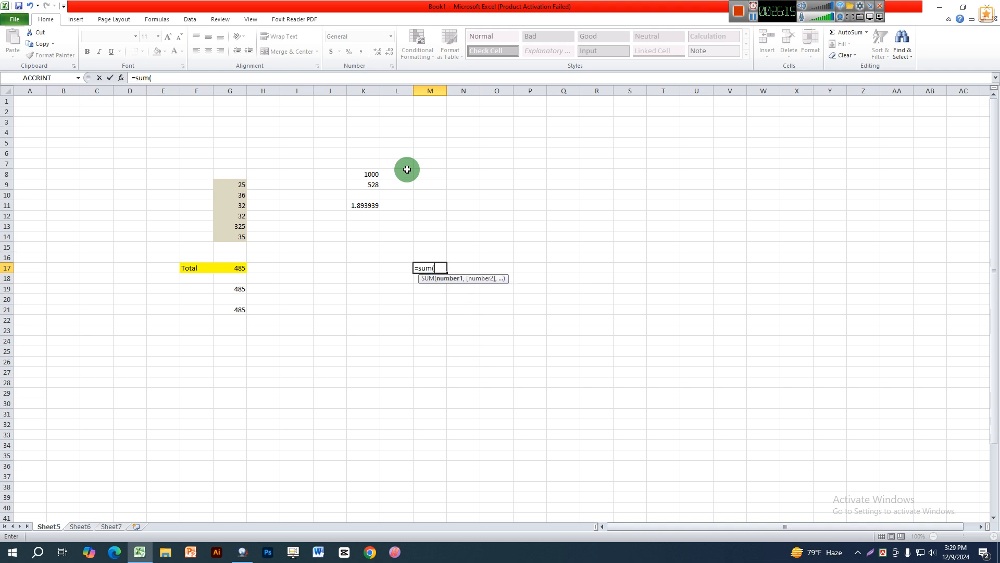
{"action": "left_click", "coordinate": [227, 186]}
{"action": "left_click_drag", "start_coordinate": [227, 186], "coordinate": [231, 221]}
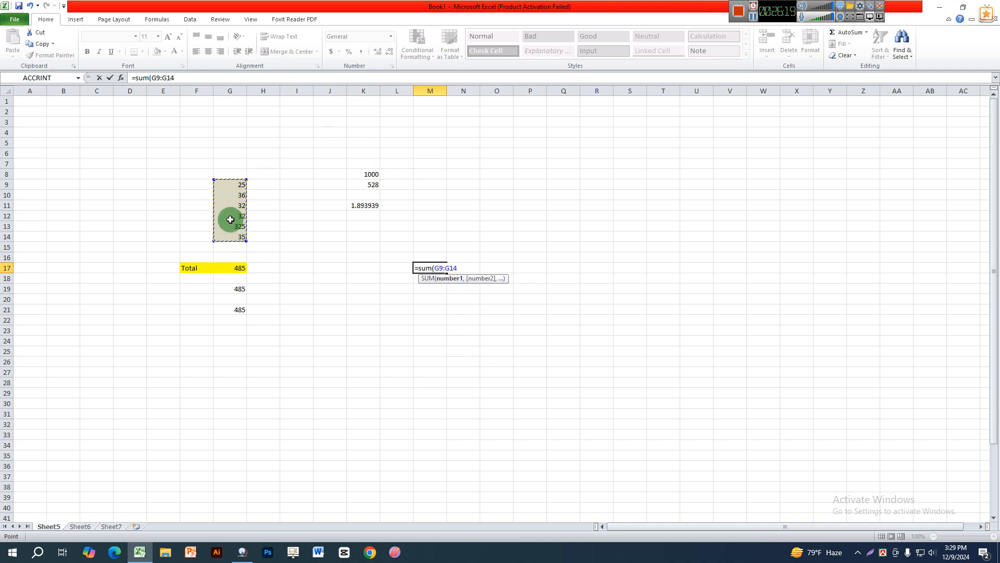
{"action": "type", "text": ")"}
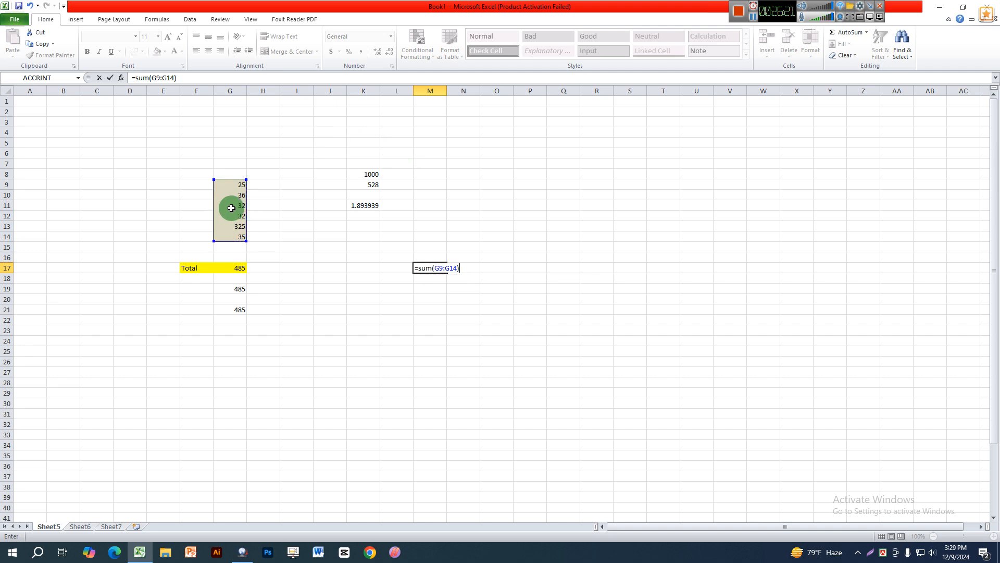
{"action": "key", "text": "Return"}
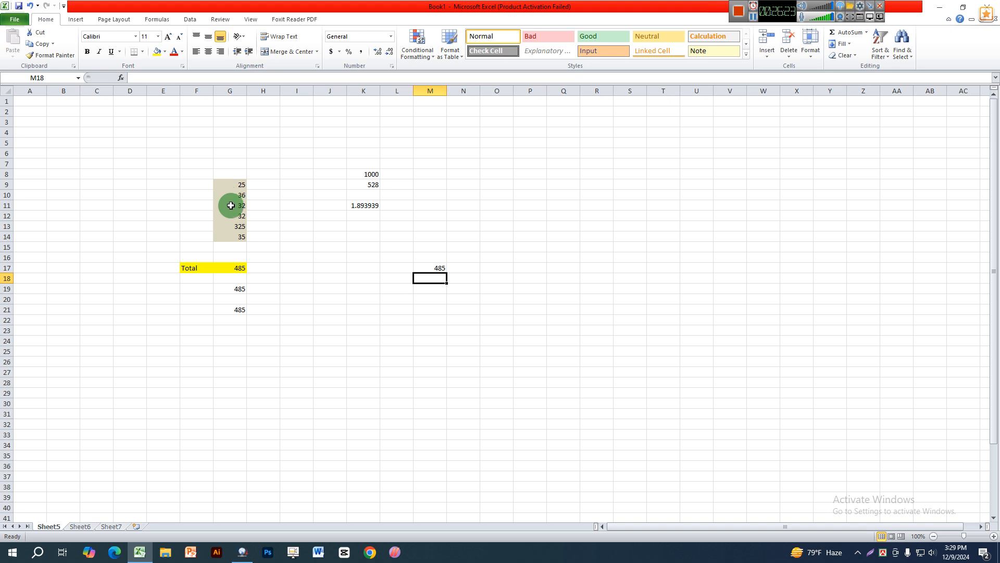
Step: Move the shaded values from G9:G14 to S10:S15 and fill them across to column W and down to row 21
{"action": "left_click_drag", "start_coordinate": [230, 186], "coordinate": [231, 236]}
{"action": "left_click_drag", "start_coordinate": [214, 196], "coordinate": [632, 206]}
{"action": "scroll", "coordinate": [550, 211], "scroll_direction": "down", "scroll_amount": 1}
{"action": "scroll", "coordinate": [550, 212], "scroll_direction": "up", "scroll_amount": 1}
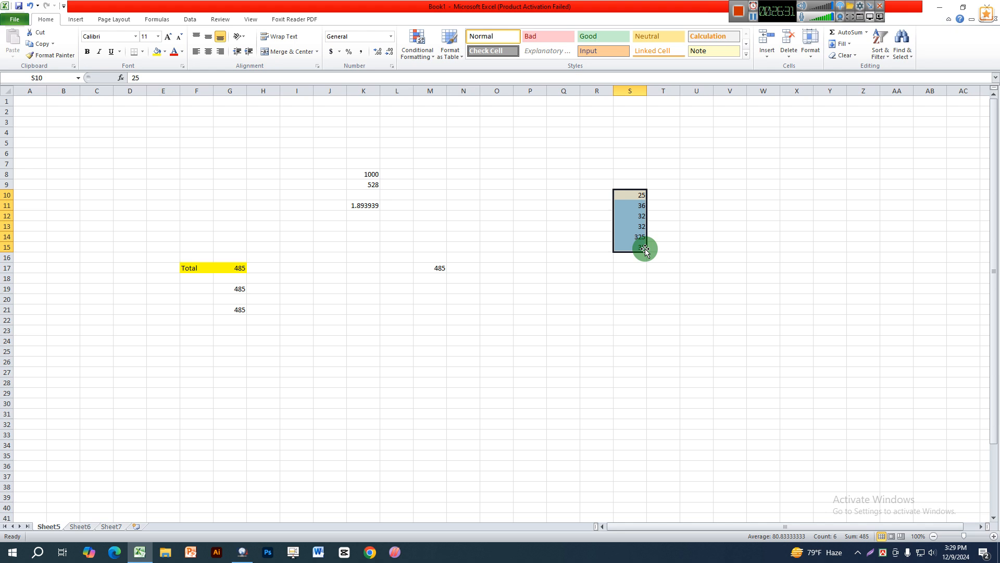
{"action": "left_click_drag", "start_coordinate": [646, 251], "coordinate": [781, 313]}
{"action": "left_click", "coordinate": [815, 206]}
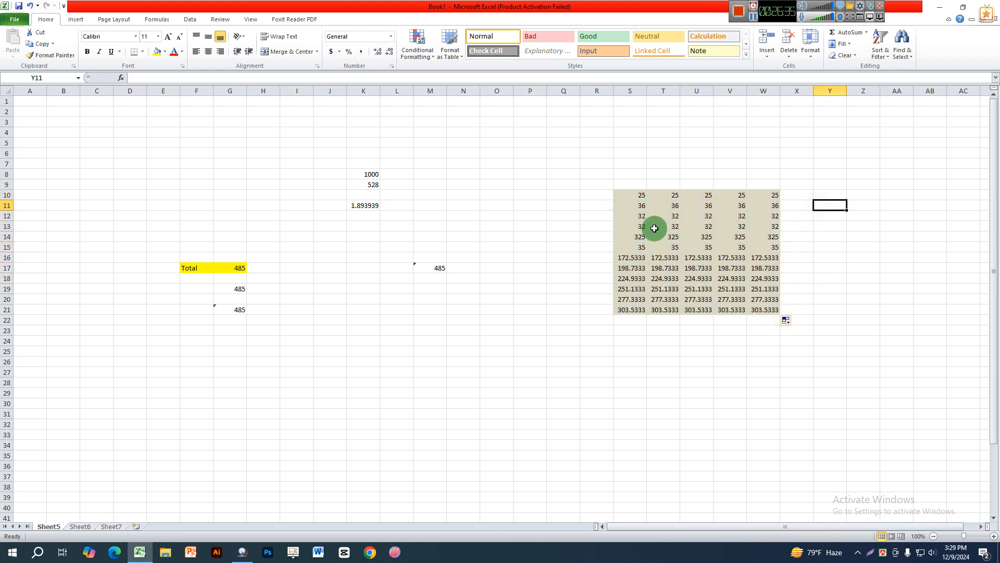
Step: Clear the extra filled rows in S16:W22, and undo both the clearing and the downward fill
{"action": "left_click", "coordinate": [573, 256]}
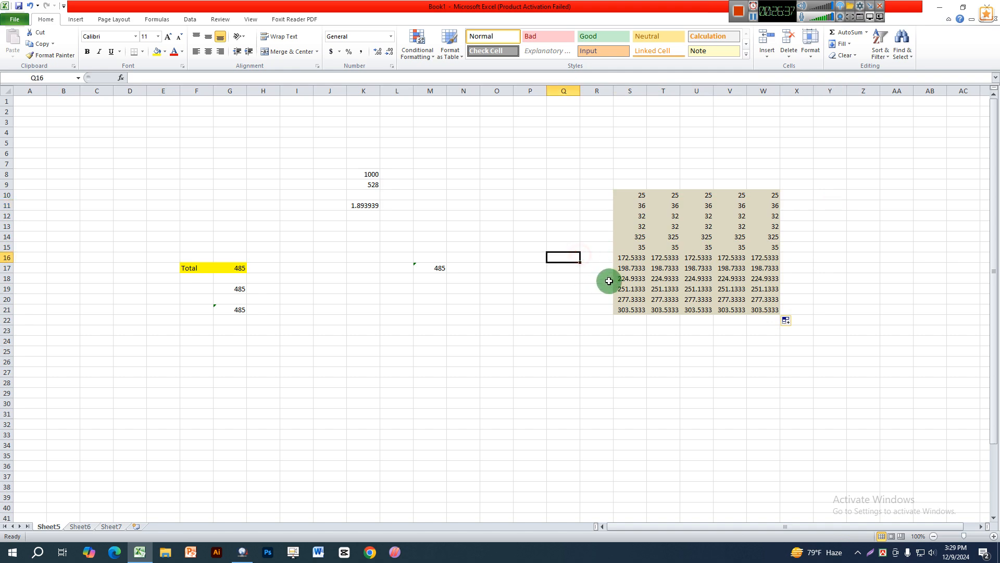
{"action": "left_click_drag", "start_coordinate": [621, 259], "coordinate": [767, 314]}
{"action": "key", "text": "Delete"}
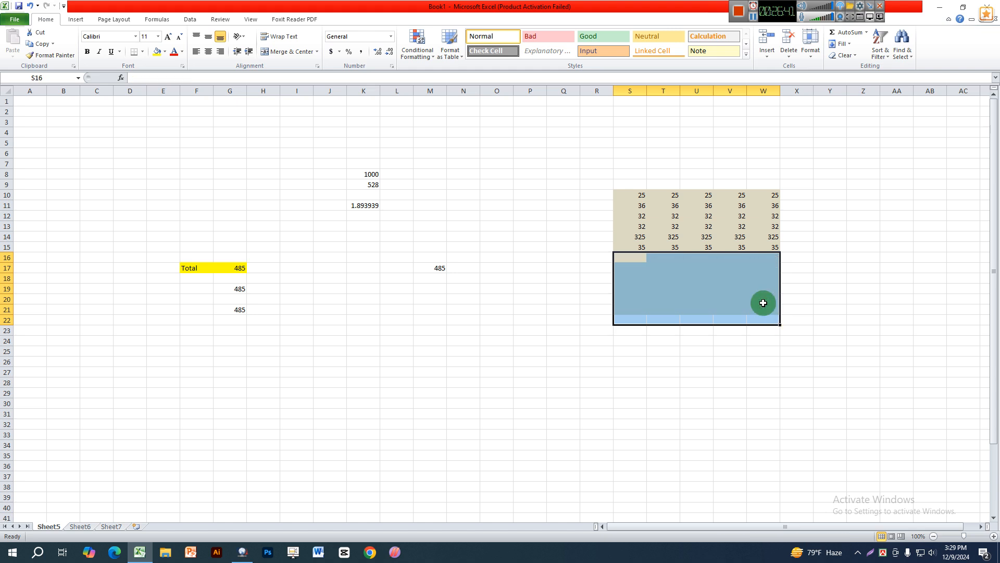
{"action": "key", "text": "ctrl+z"}
{"action": "key", "text": "ctrl+z"}
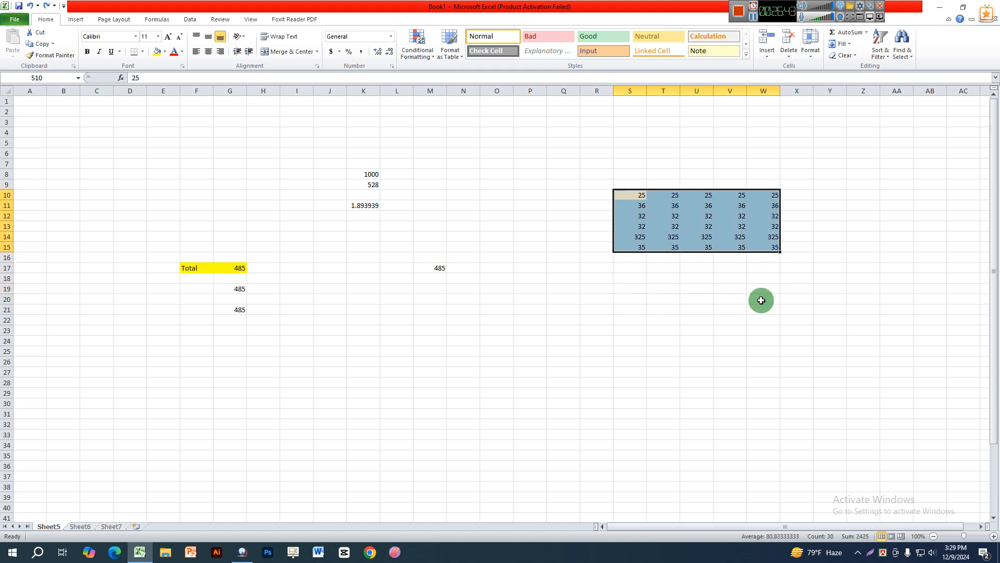
{"action": "left_click", "coordinate": [823, 238]}
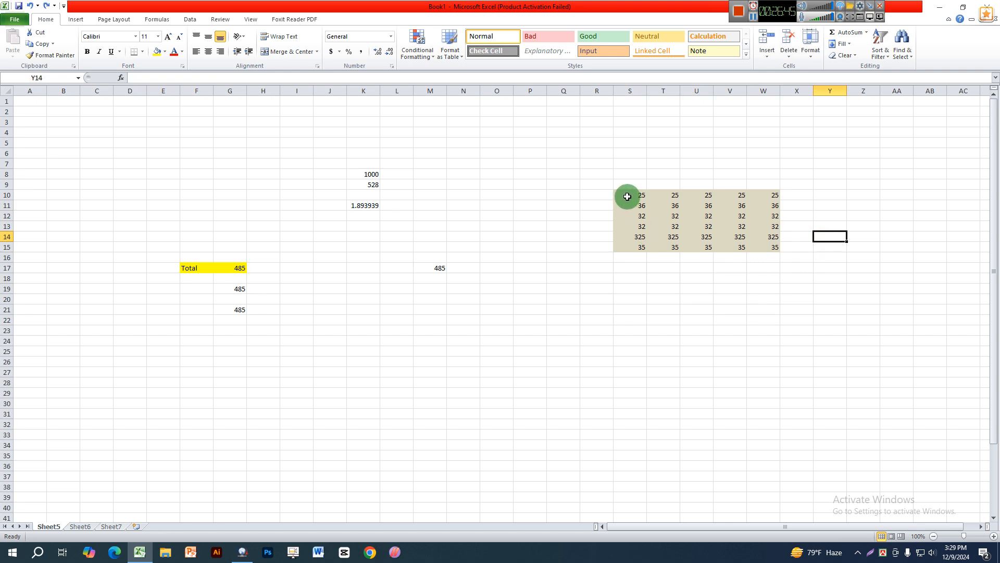
Step: Try to extend the values in S10:W13 upward to row 6, and undo the fill
{"action": "left_click_drag", "start_coordinate": [627, 196], "coordinate": [779, 232]}
{"action": "left_click_drag", "start_coordinate": [772, 197], "coordinate": [779, 152]}
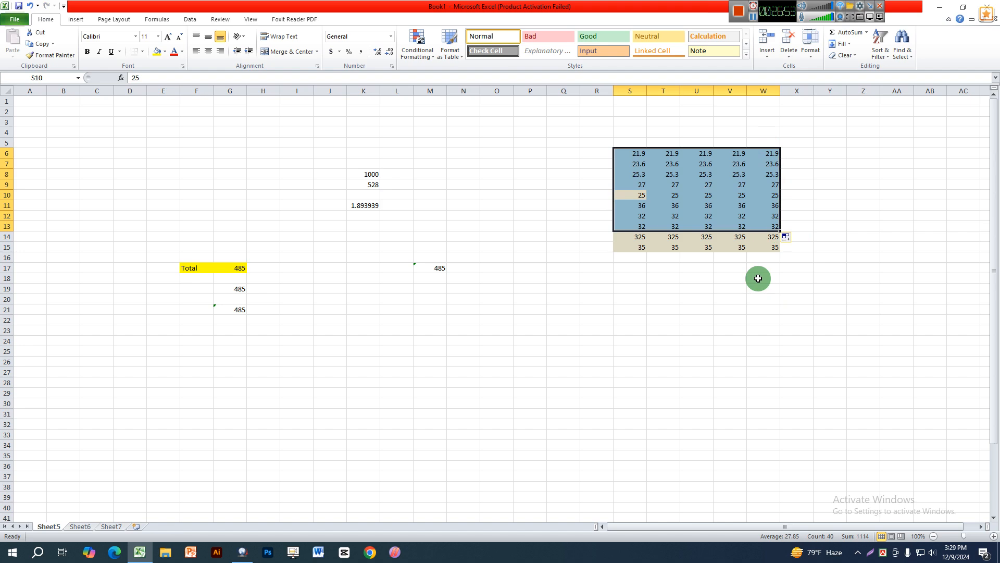
{"action": "key", "text": "ctrl+z"}
{"action": "left_click", "coordinate": [829, 214]}
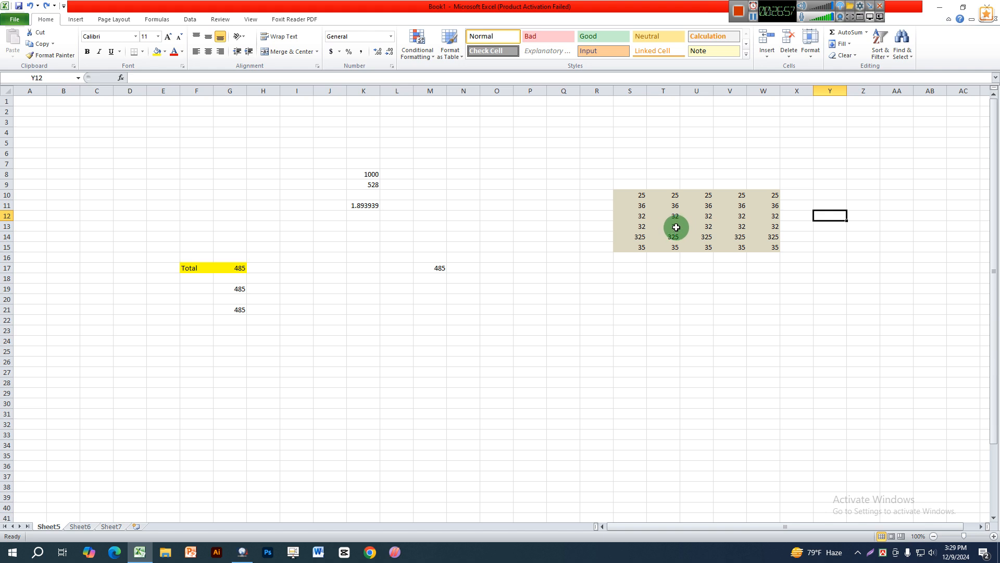
Step: Total the whole shaded block in T20 with the formula =SUM(S10:W15) and select the cell to check it
{"action": "left_click", "coordinate": [636, 197]}
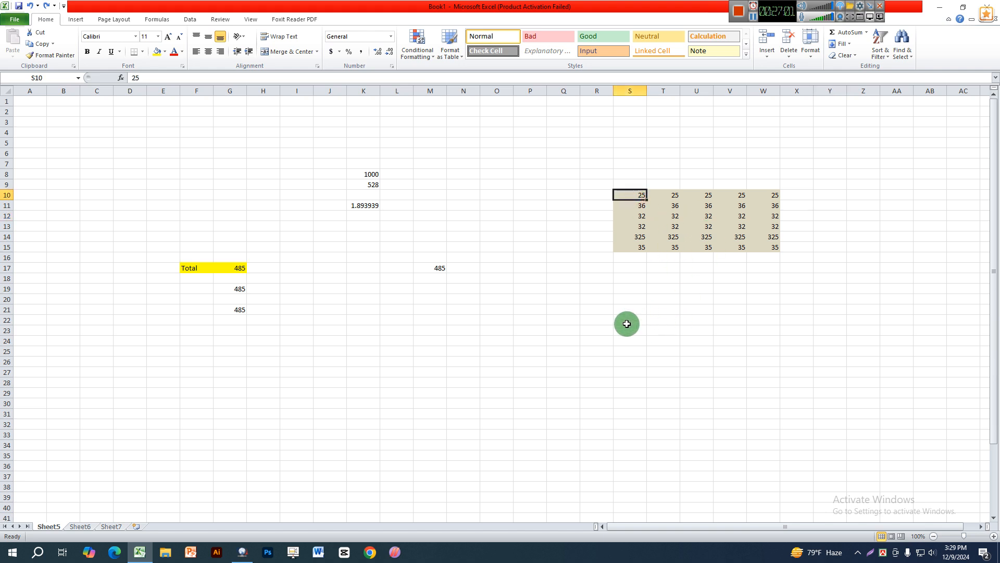
{"action": "left_click", "coordinate": [662, 300]}
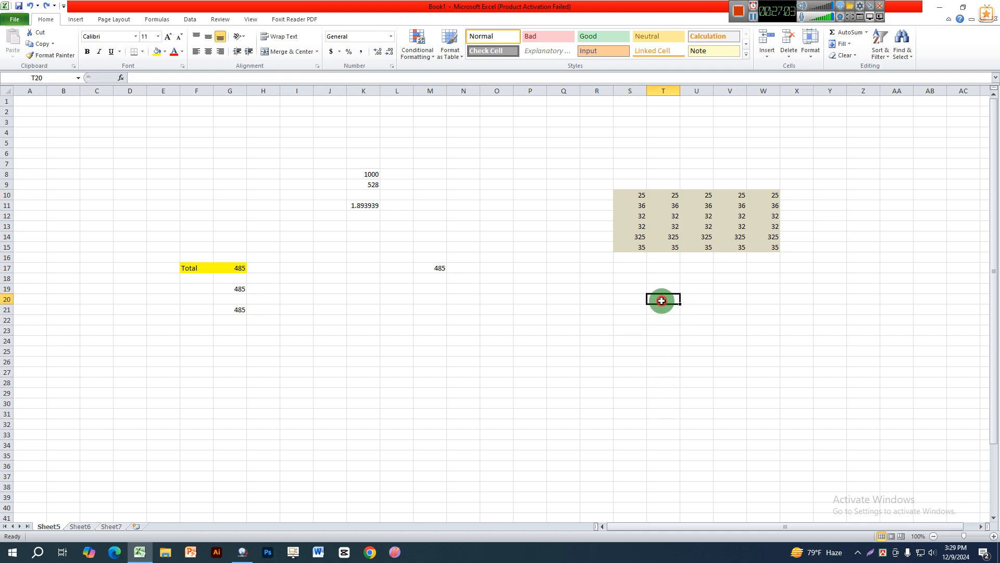
{"action": "type", "text": "="}
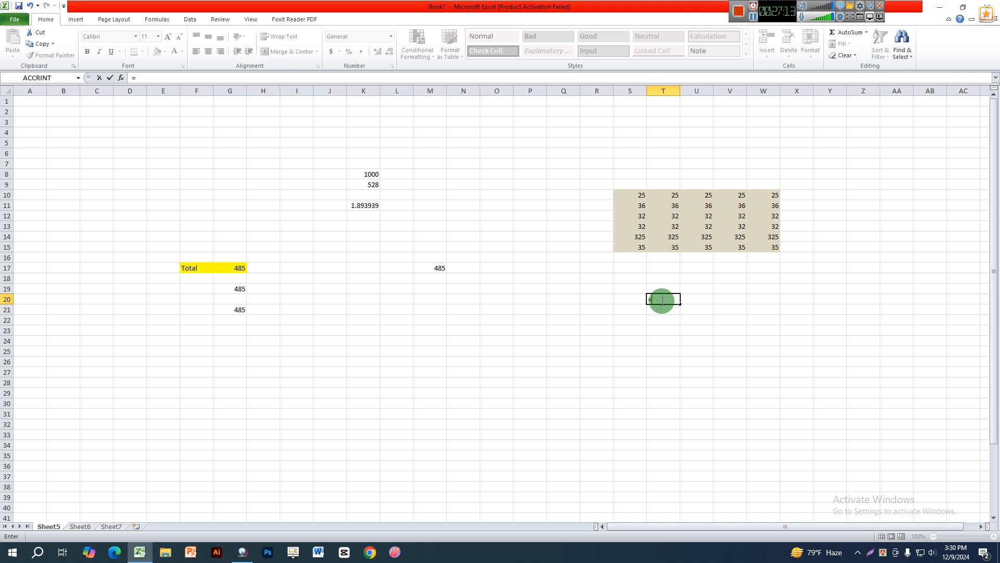
{"action": "type", "text": "sum"}
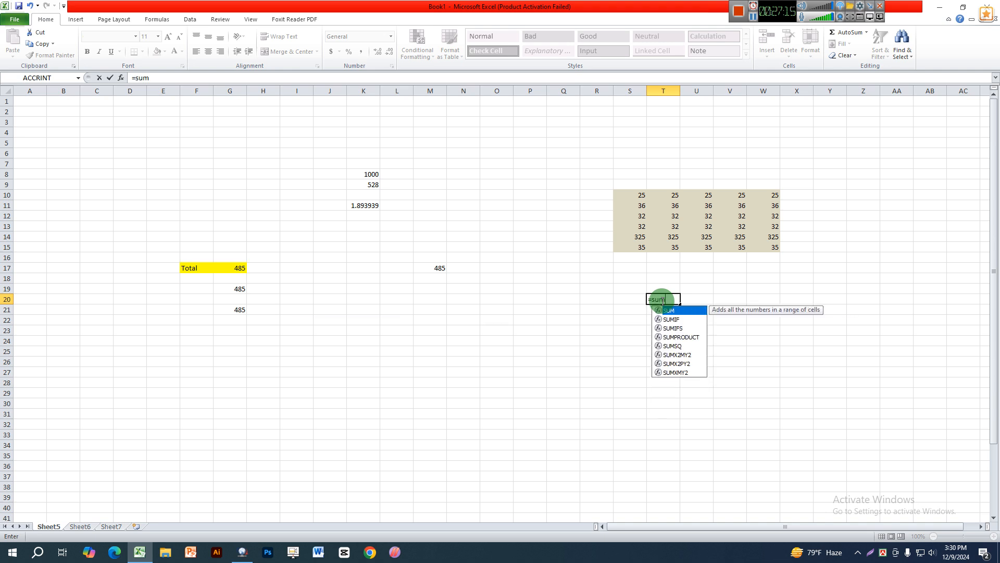
{"action": "type", "text": "("}
{"action": "left_click_drag", "start_coordinate": [625, 198], "coordinate": [760, 245]}
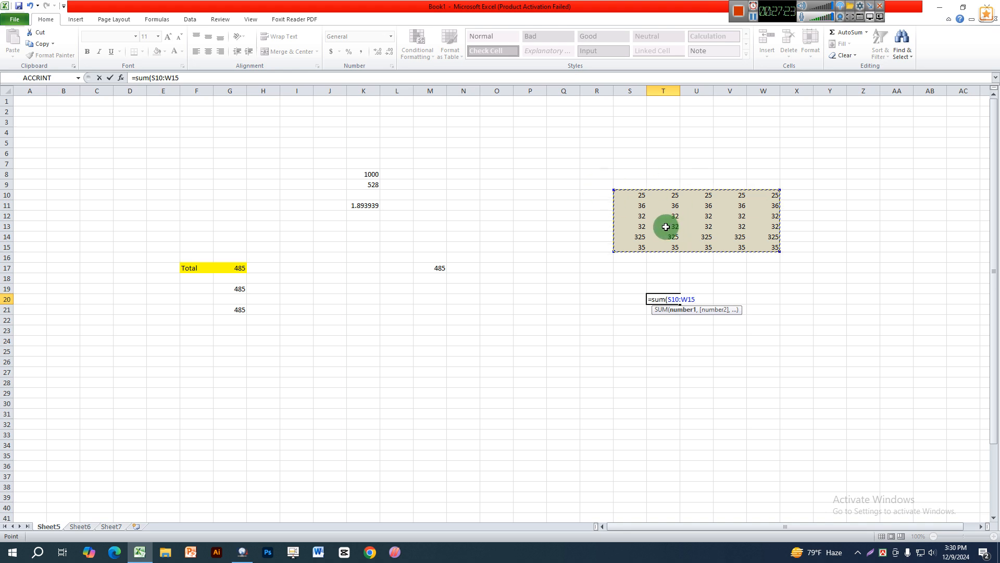
{"action": "type", "text": ")"}
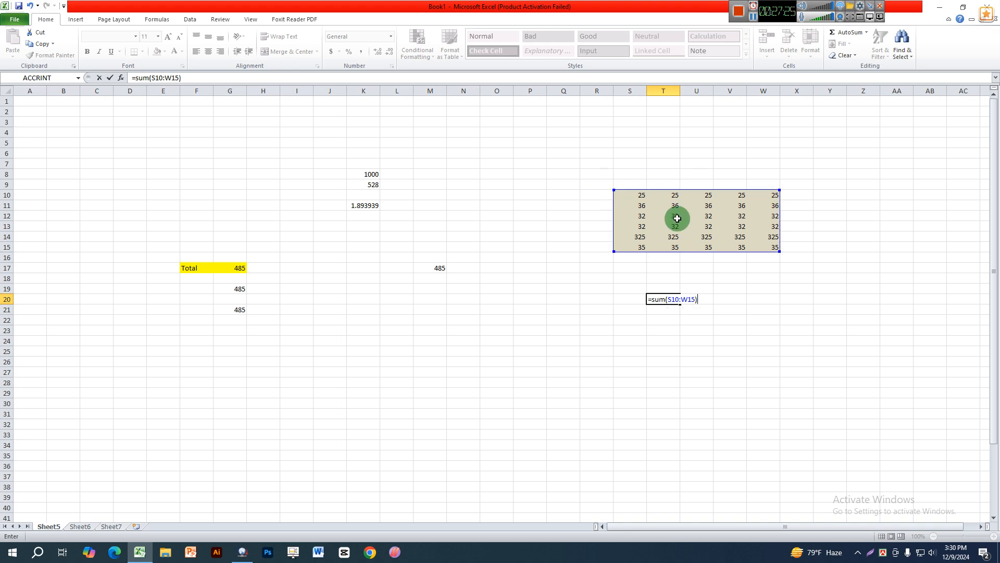
{"action": "key", "text": "Return"}
{"action": "left_click", "coordinate": [677, 301]}
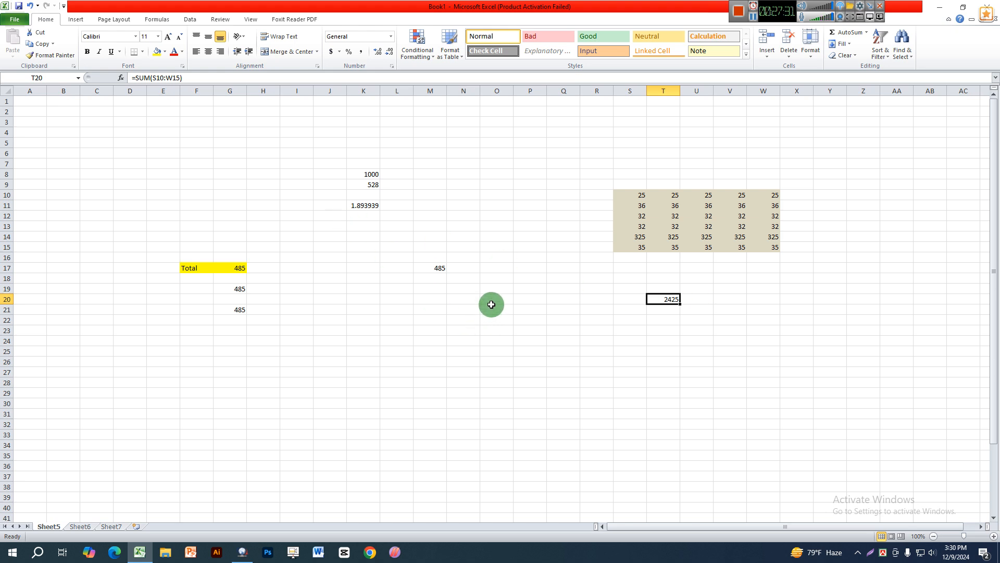
{"action": "left_click", "coordinate": [263, 163]}
{"action": "left_click_drag", "start_coordinate": [130, 153], "coordinate": [790, 360]}
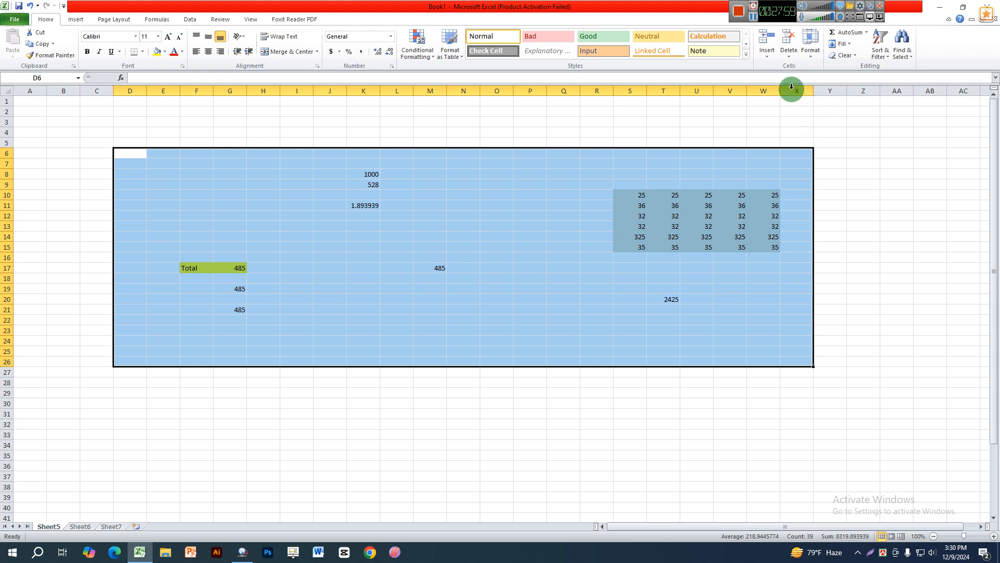
{"action": "left_click", "coordinate": [754, 17]}
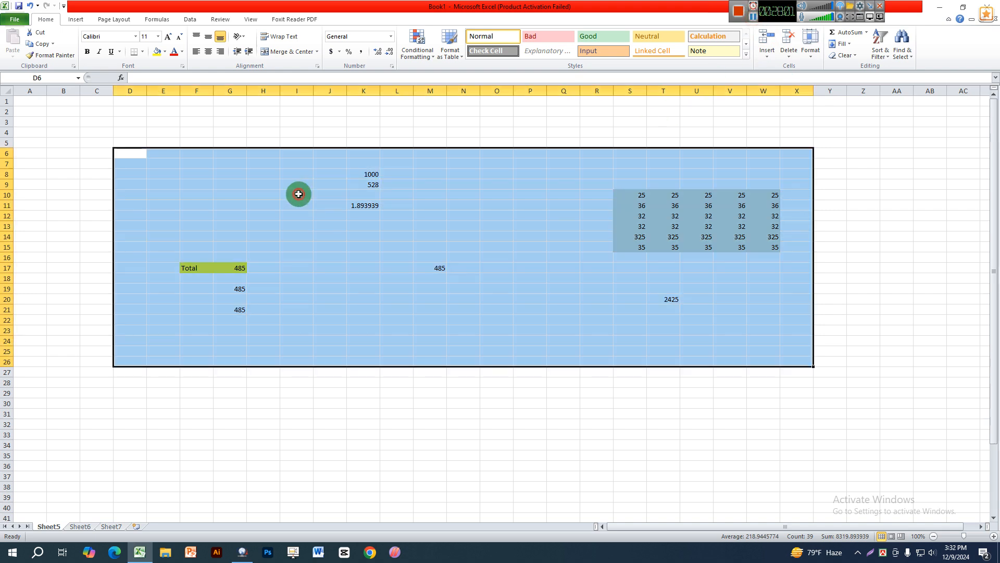
{"action": "left_click", "coordinate": [305, 186]}
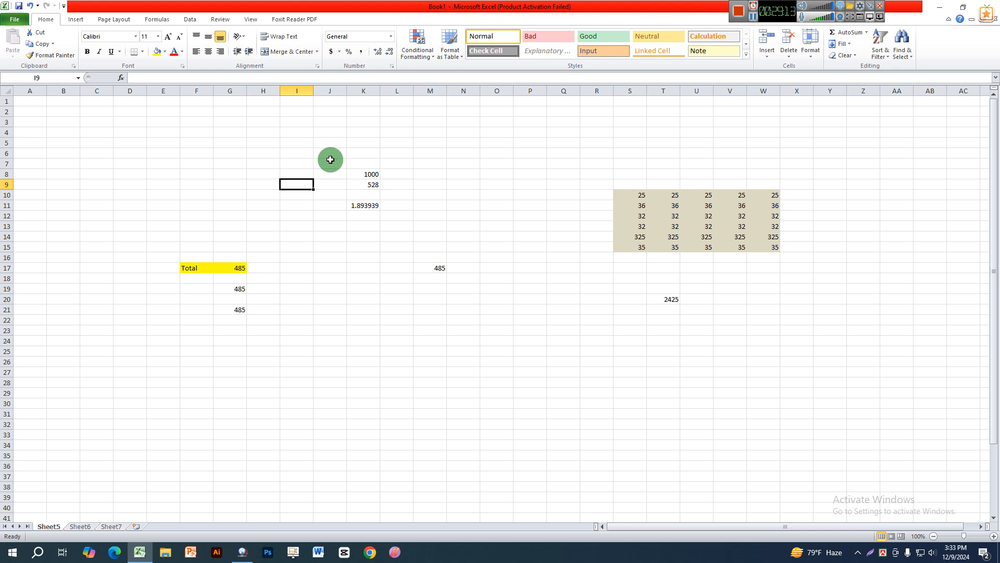
{"action": "left_click", "coordinate": [358, 152]}
{"action": "left_click_drag", "start_coordinate": [289, 153], "coordinate": [492, 284]}
{"action": "left_click_drag", "start_coordinate": [138, 163], "coordinate": [815, 378]}
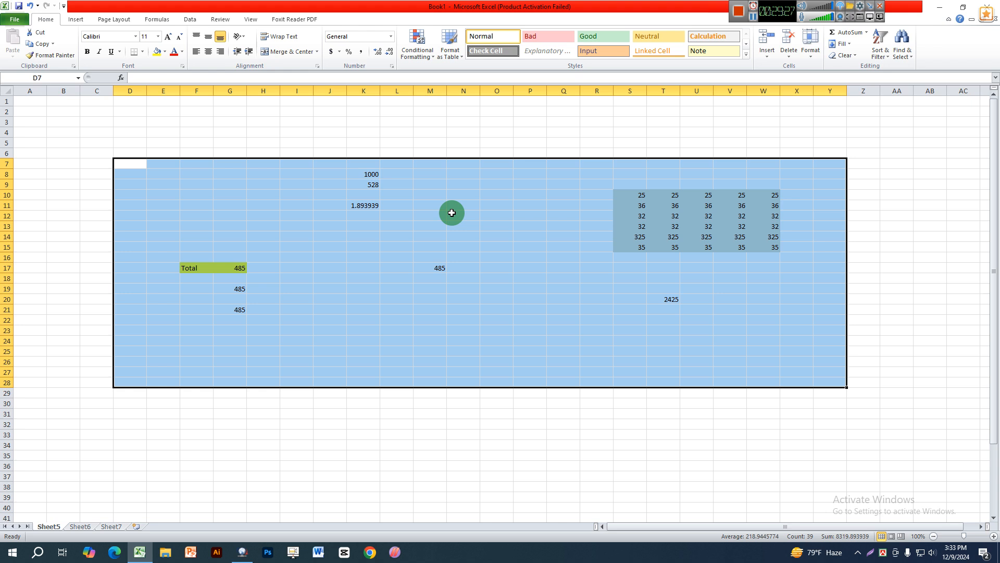
{"action": "left_click", "coordinate": [364, 194]}
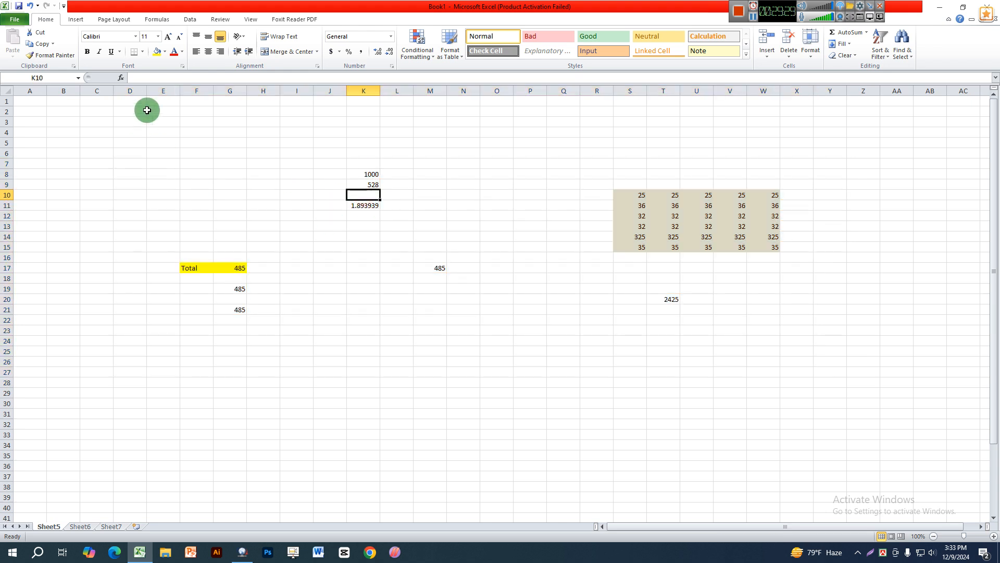
{"action": "scroll", "coordinate": [419, 182], "scroll_direction": "down", "scroll_amount": 7}
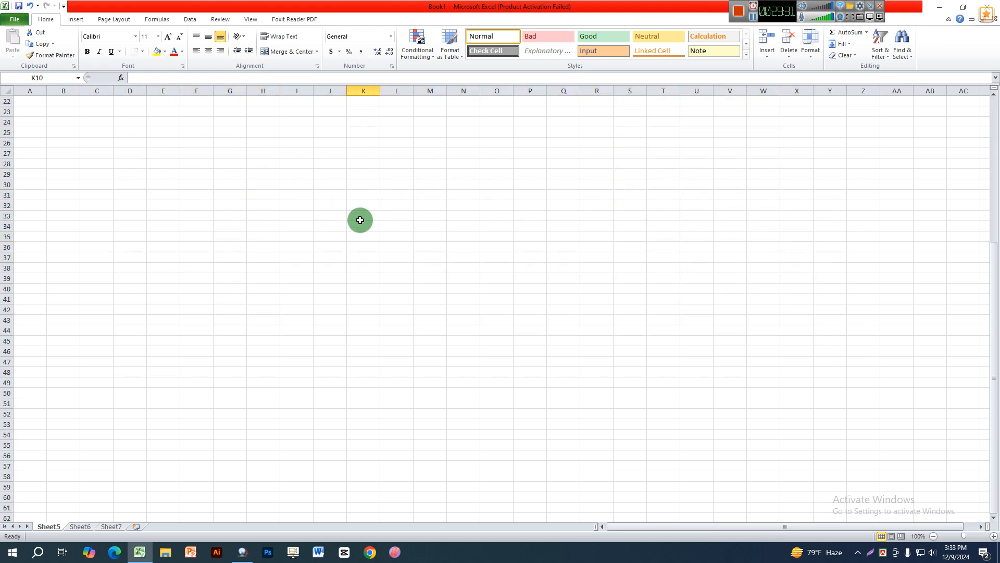
{"action": "scroll", "coordinate": [294, 213], "scroll_direction": "up", "scroll_amount": 7}
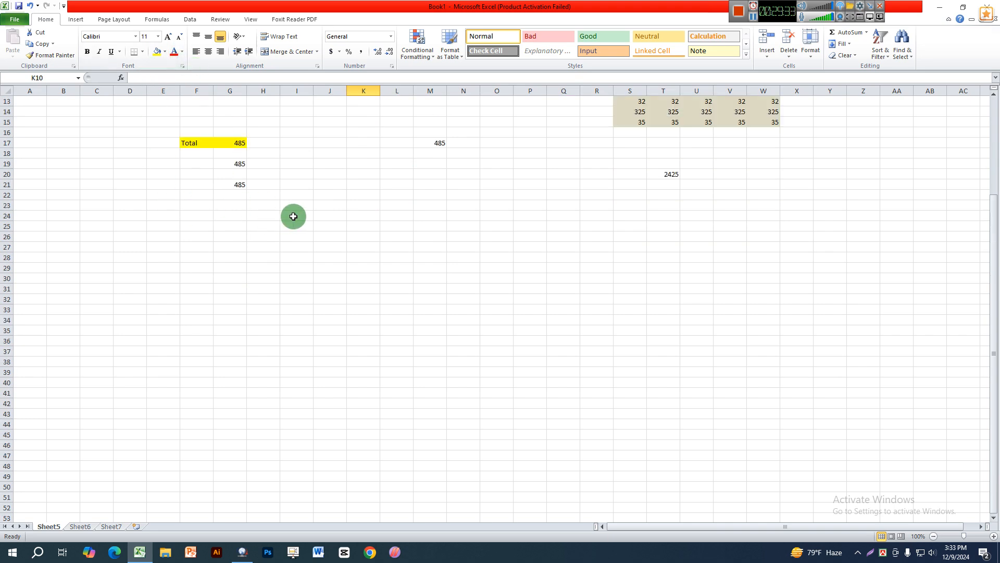
{"action": "left_click", "coordinate": [371, 174]}
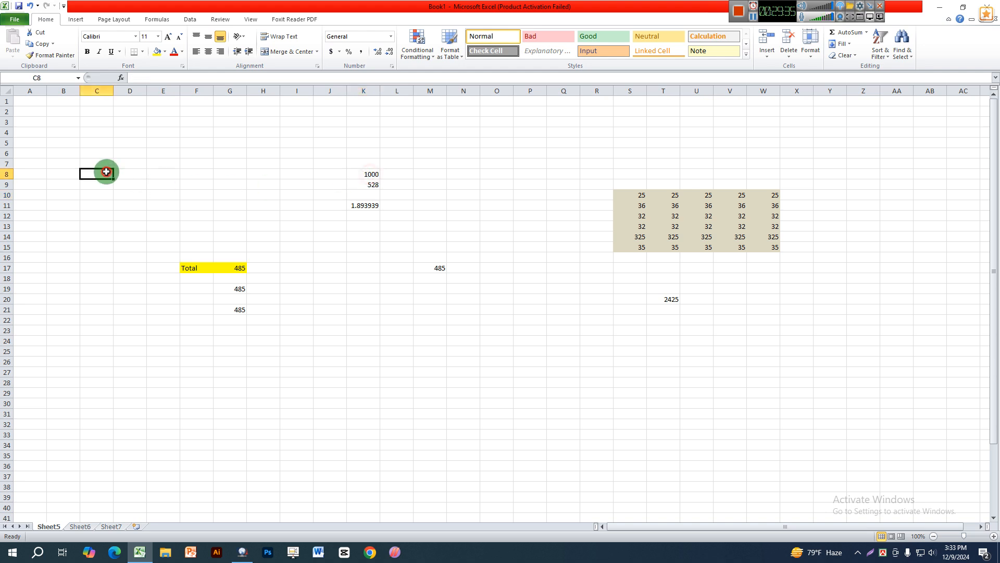
Step: Clear the contents of every cell in the range C8:Z24
{"action": "left_click_drag", "start_coordinate": [96, 174], "coordinate": [864, 340]}
{"action": "key", "text": "Delete"}
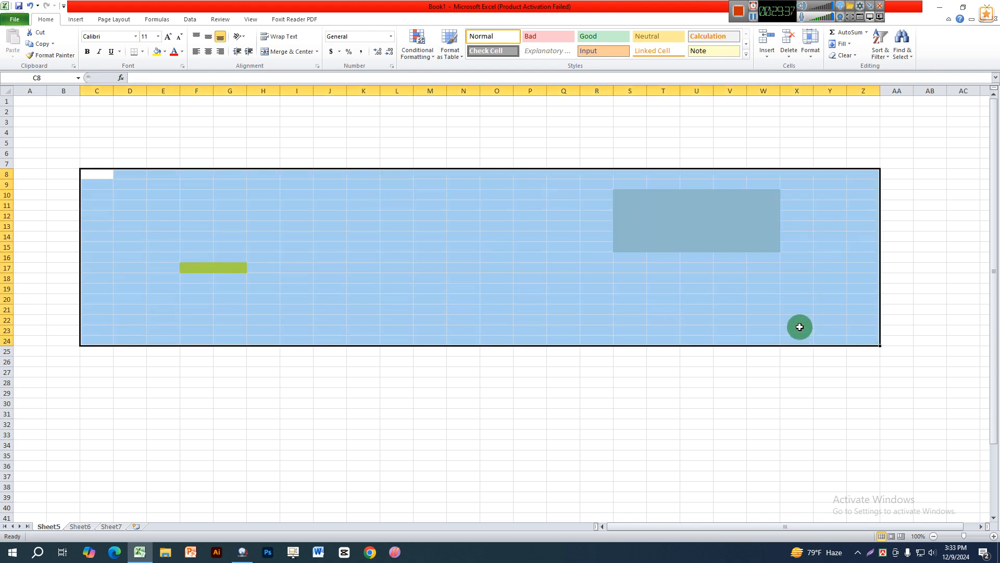
{"action": "key", "text": "BackSpace"}
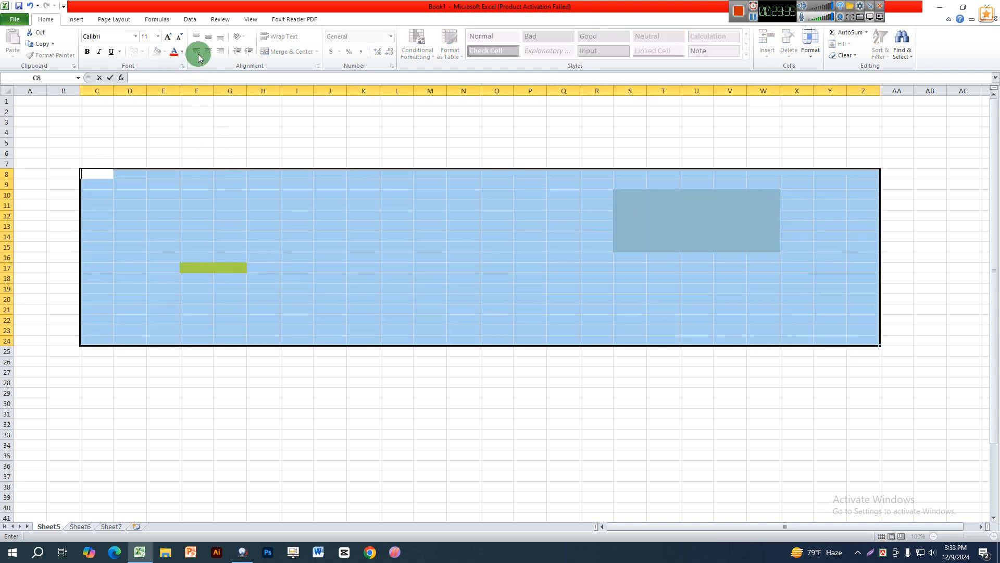
{"action": "left_click", "coordinate": [465, 224]}
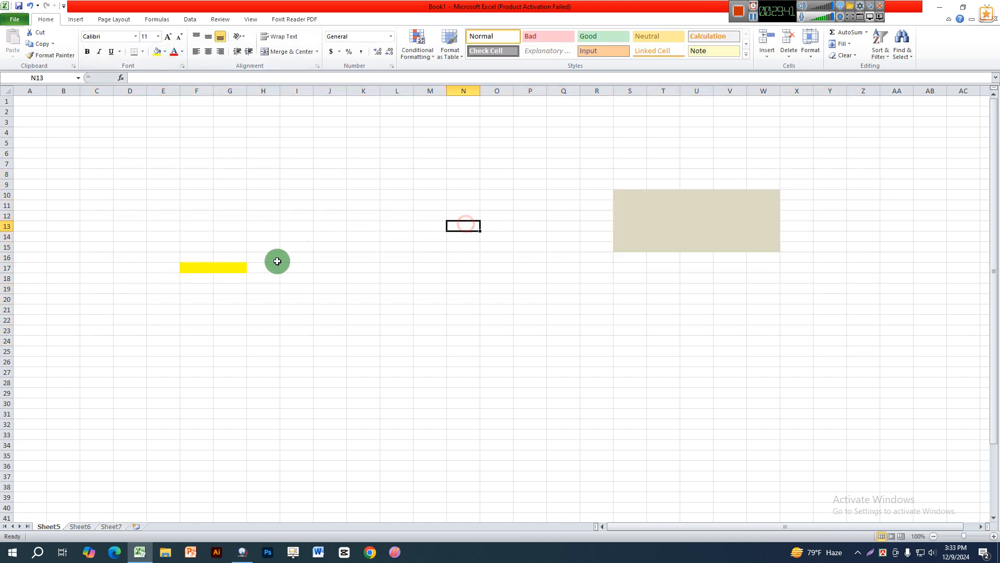
Step: Remove the fill colour from the yellow cells F17:G17 and from the shaded block S10:W15
{"action": "left_click", "coordinate": [219, 266]}
{"action": "left_click_drag", "start_coordinate": [192, 268], "coordinate": [240, 269]}
{"action": "left_click", "coordinate": [165, 51]}
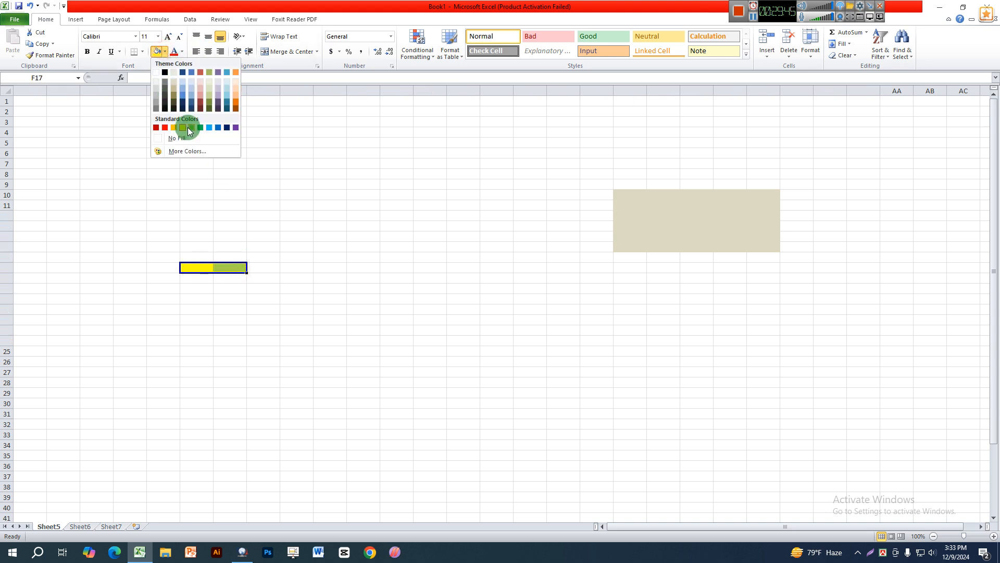
{"action": "left_click", "coordinate": [192, 138]}
{"action": "left_click_drag", "start_coordinate": [628, 197], "coordinate": [766, 248]}
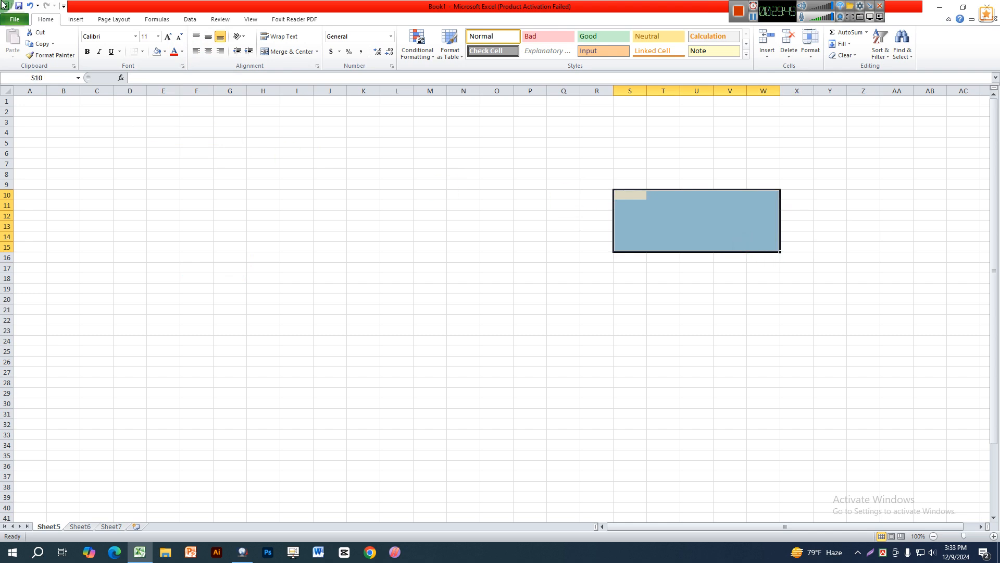
{"action": "left_click", "coordinate": [556, 288]}
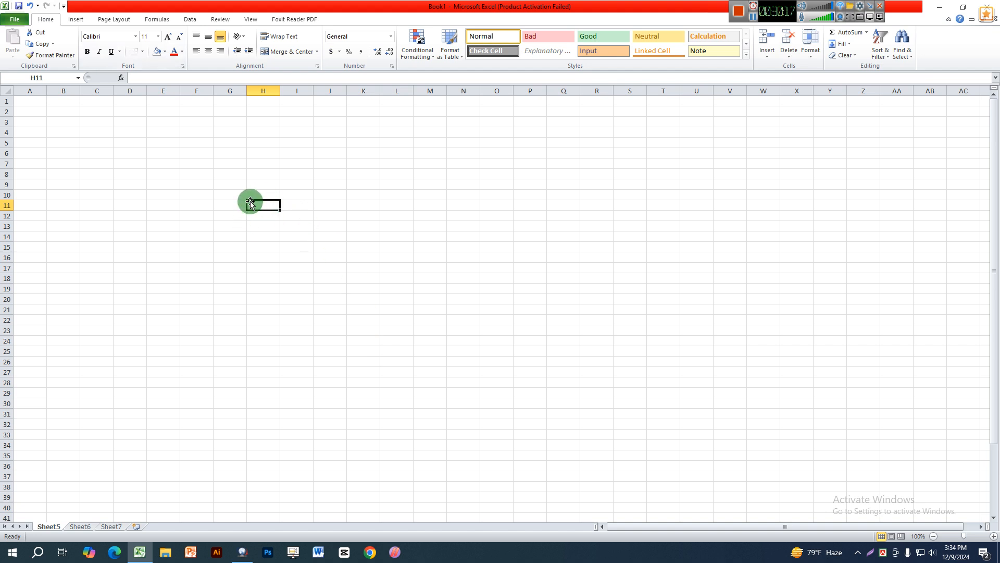
Step: Fill cell H11 with standard yellow and set its font colour to Automatic
{"action": "left_click", "coordinate": [165, 52]}
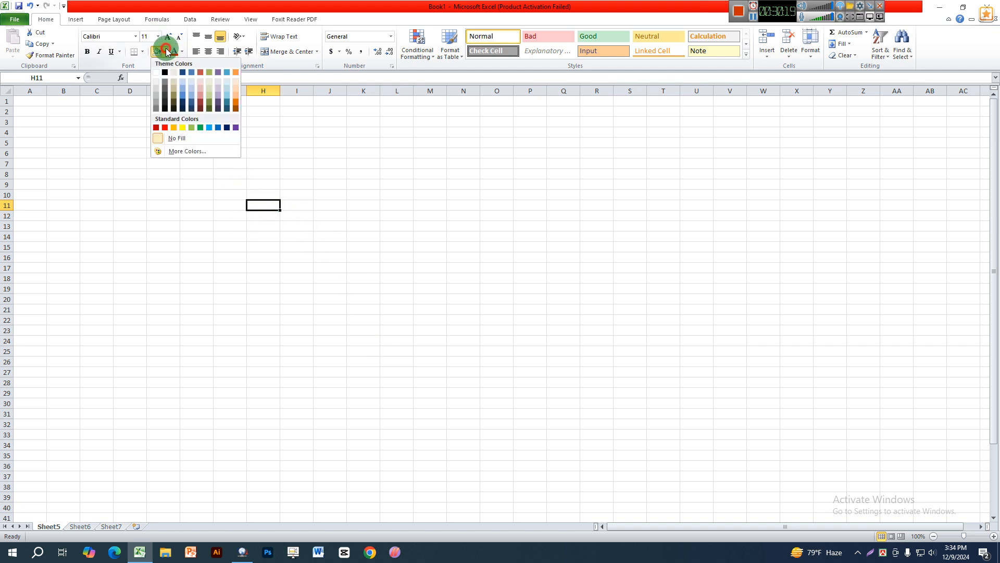
{"action": "left_click", "coordinate": [183, 127]}
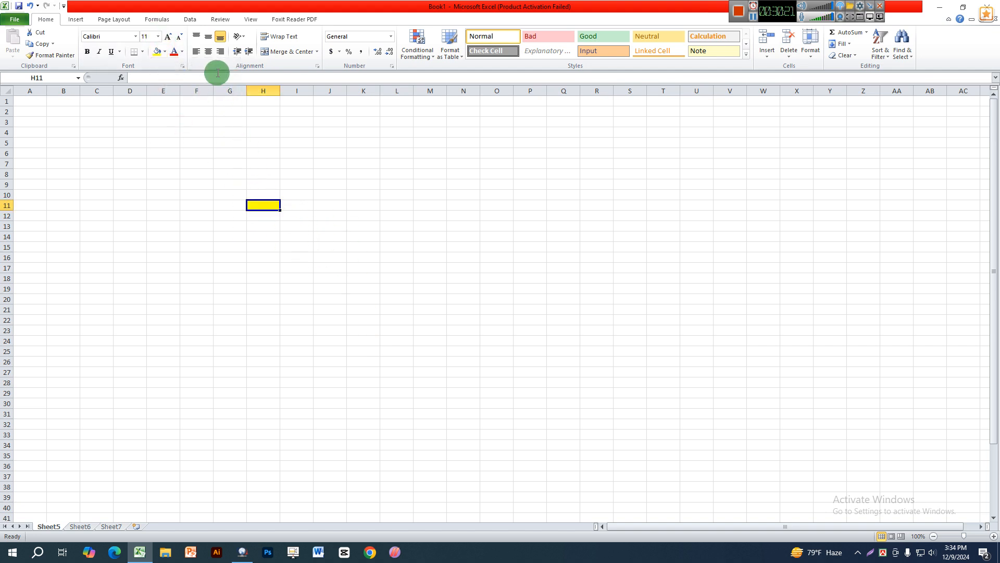
{"action": "left_click", "coordinate": [182, 52]}
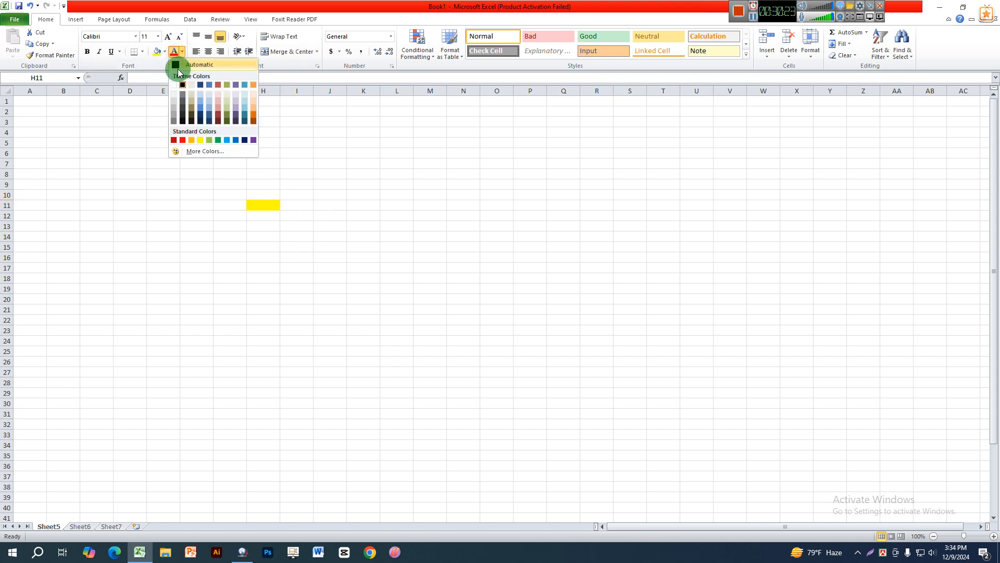
{"action": "left_click", "coordinate": [175, 66]}
Step: Enter the sample text "fdsfdsfjkdsk" in the yellow cell H11 and reselect the cell
{"action": "left_click", "coordinate": [339, 203]}
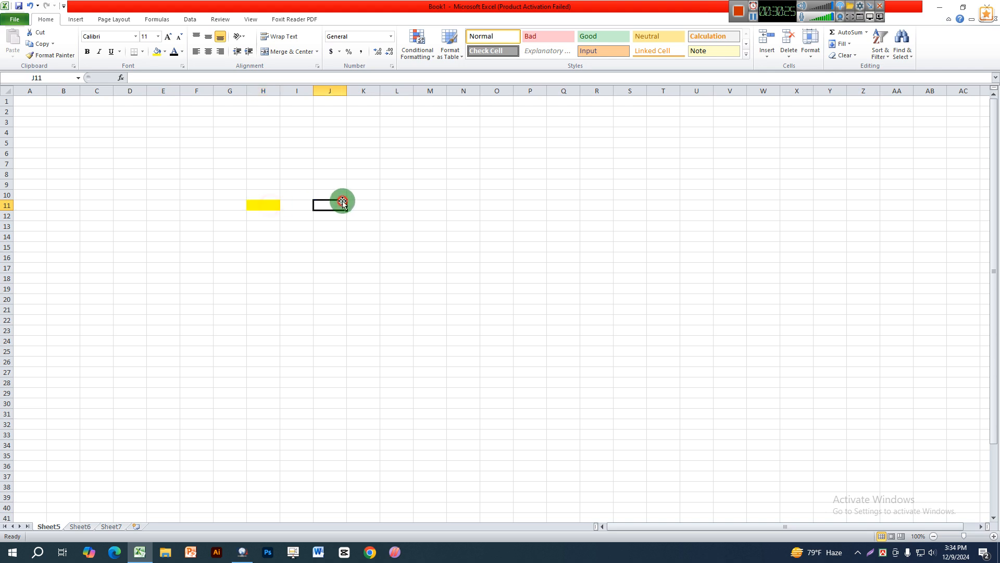
{"action": "left_click", "coordinate": [271, 204]}
{"action": "type", "text": "fdsfdsfjkdsk"}
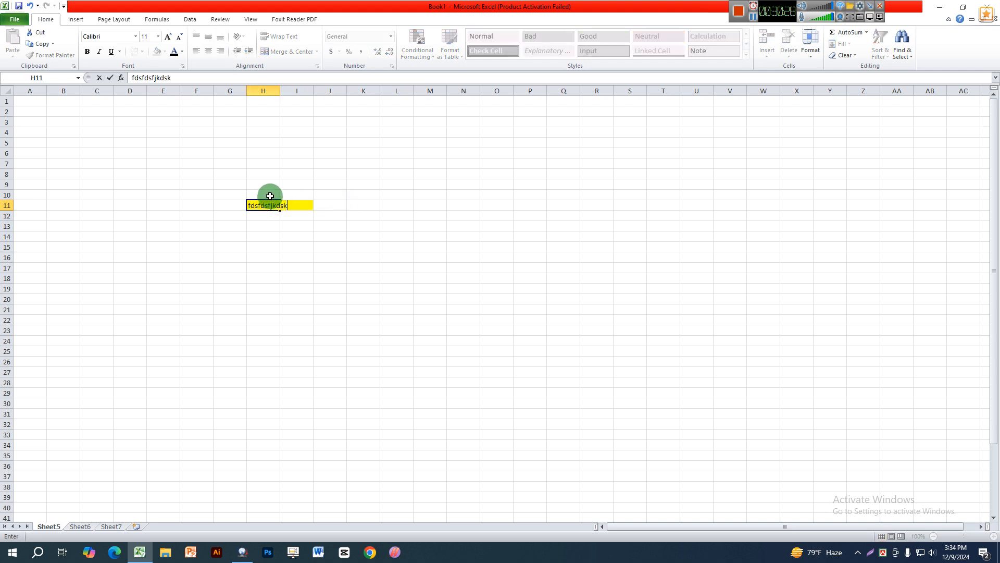
{"action": "left_click", "coordinate": [287, 224]}
{"action": "left_click", "coordinate": [274, 205]}
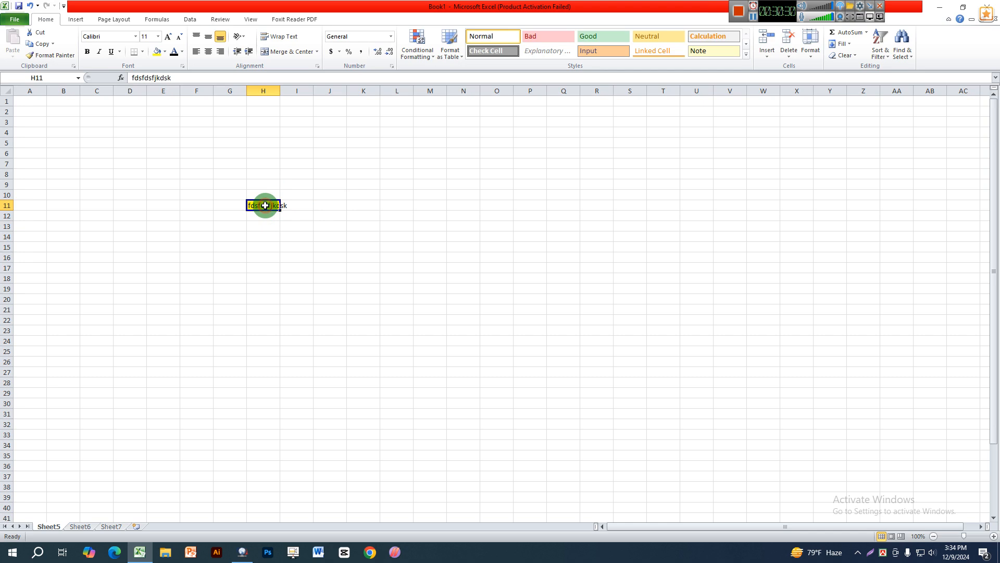
{"action": "left_click", "coordinate": [181, 52]}
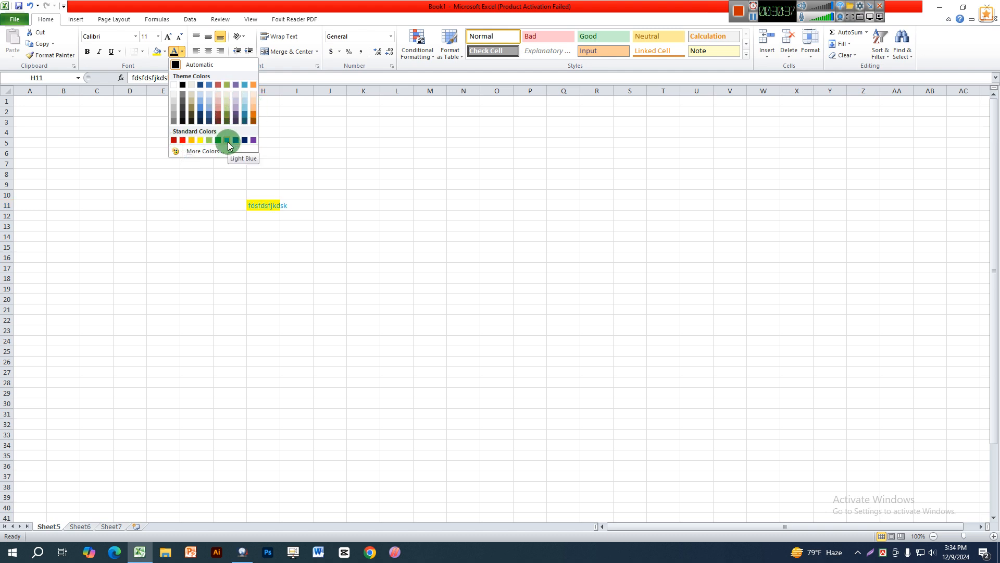
{"action": "left_click", "coordinate": [316, 186]}
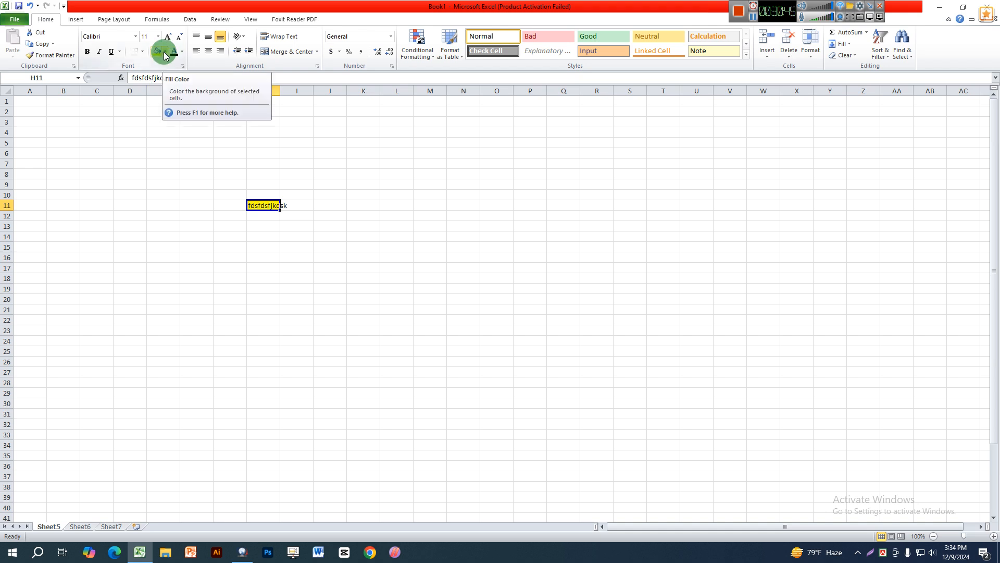
{"action": "left_click", "coordinate": [367, 175]}
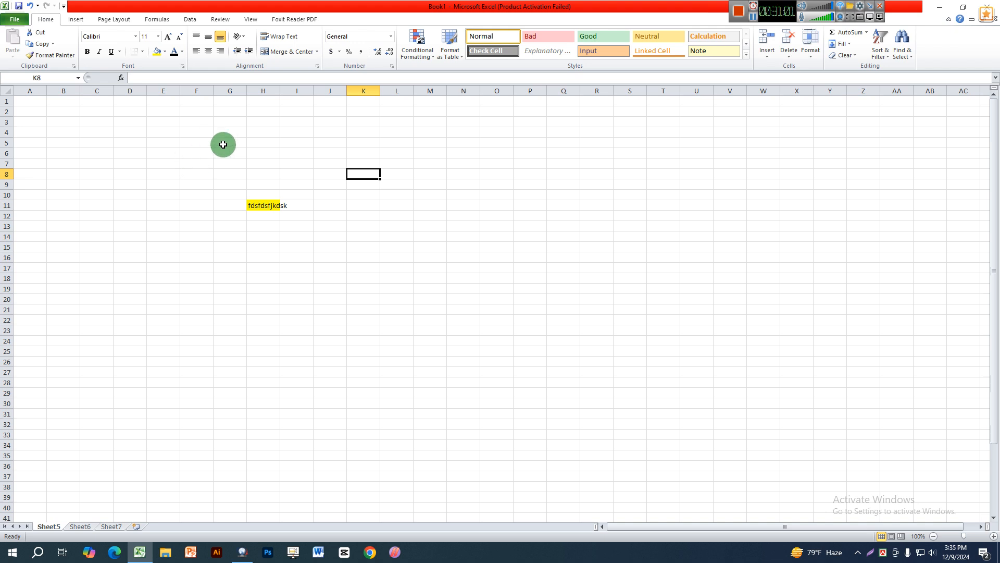
{"action": "left_click_drag", "start_coordinate": [89, 143], "coordinate": [612, 315]}
{"action": "left_click_drag", "start_coordinate": [140, 145], "coordinate": [783, 354]}
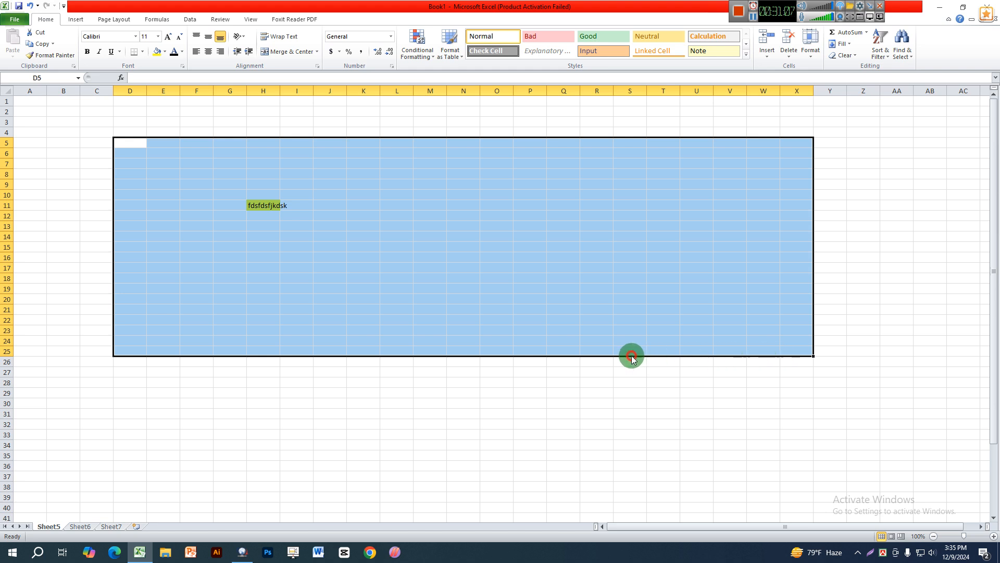
{"action": "left_click", "coordinate": [327, 262]}
Step: Apply All Borders to every cell in the range E5:N31
{"action": "left_click_drag", "start_coordinate": [155, 146], "coordinate": [473, 415]}
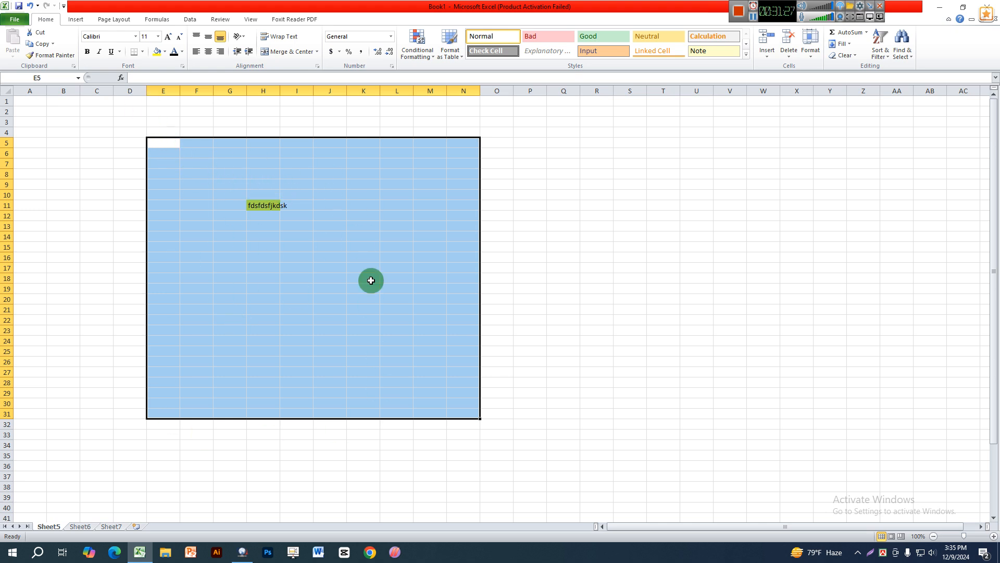
{"action": "left_click", "coordinate": [144, 52]}
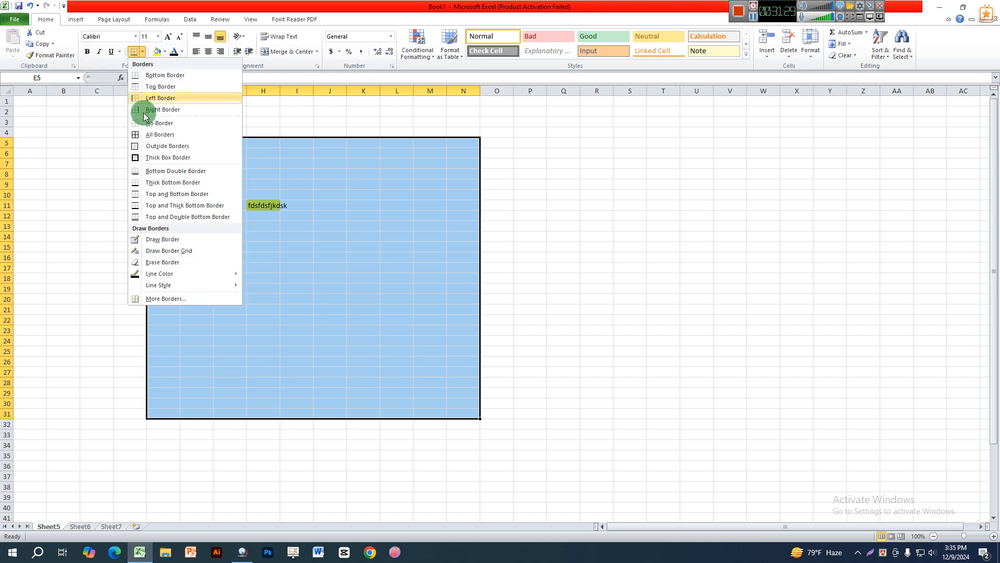
{"action": "left_click", "coordinate": [185, 136]}
{"action": "left_click", "coordinate": [530, 205]}
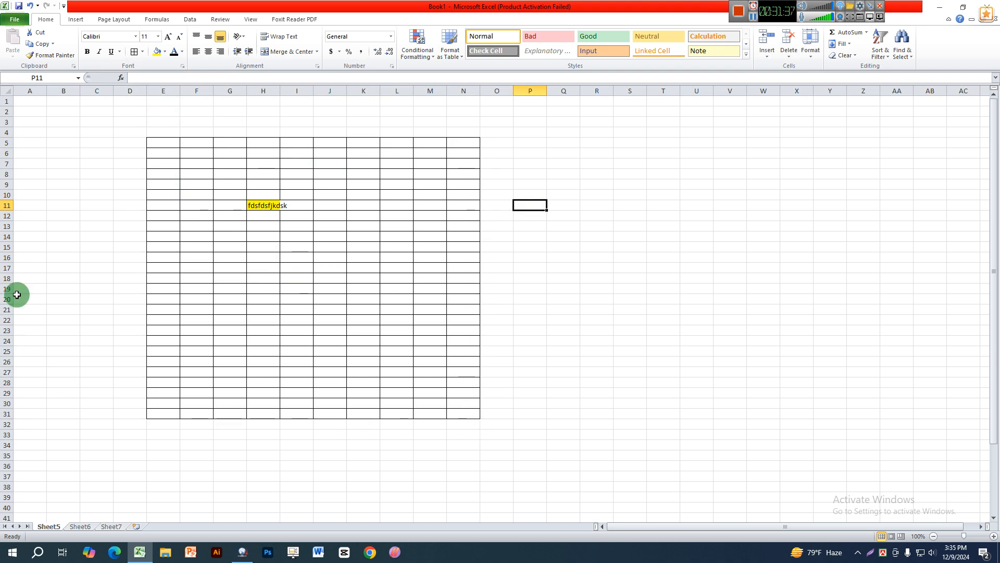
Step: Add a Thick Box Border around the outside of the bordered table E5:N31
{"action": "left_click_drag", "start_coordinate": [166, 146], "coordinate": [448, 413]}
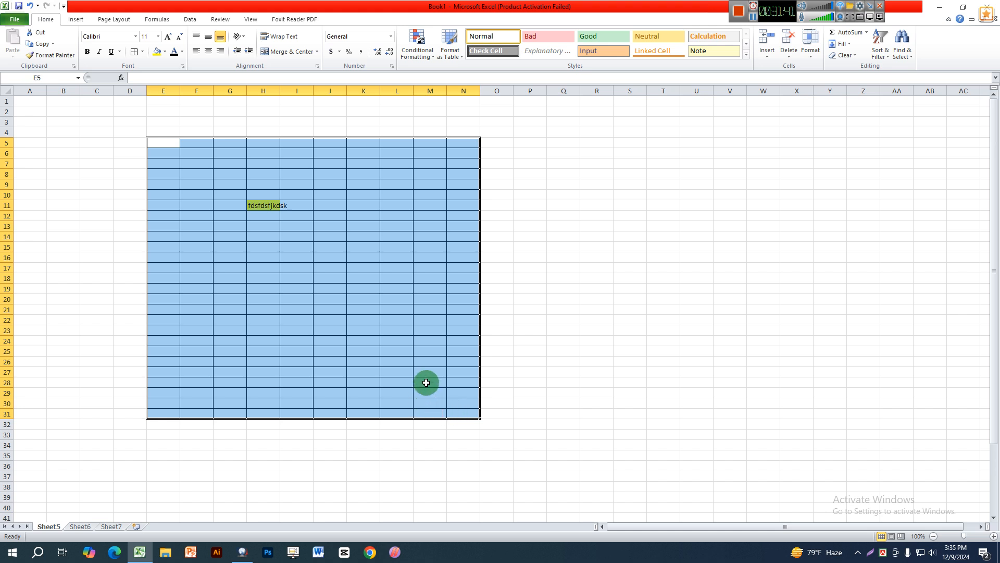
{"action": "left_click", "coordinate": [143, 54]}
{"action": "left_click", "coordinate": [157, 155]}
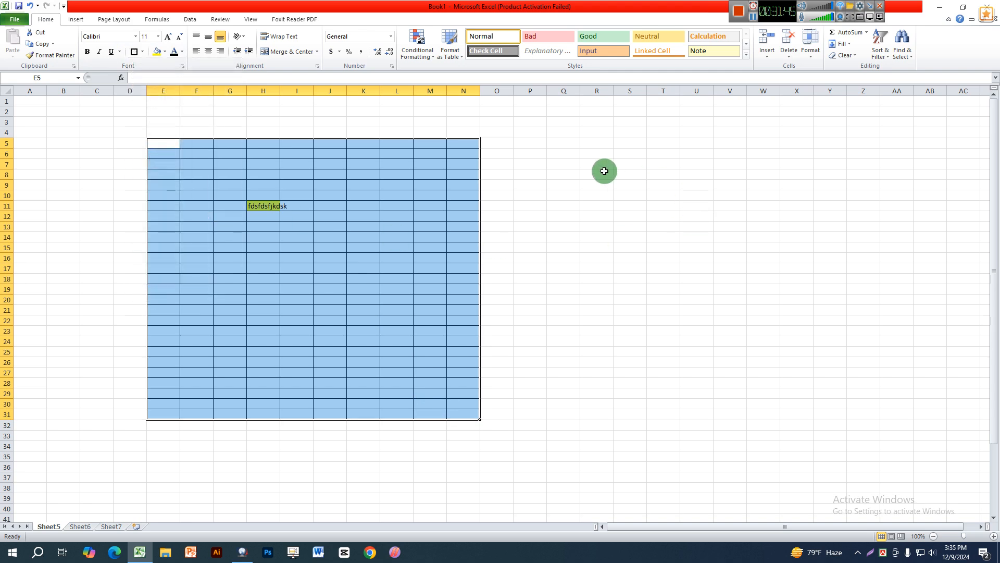
{"action": "left_click", "coordinate": [611, 172]}
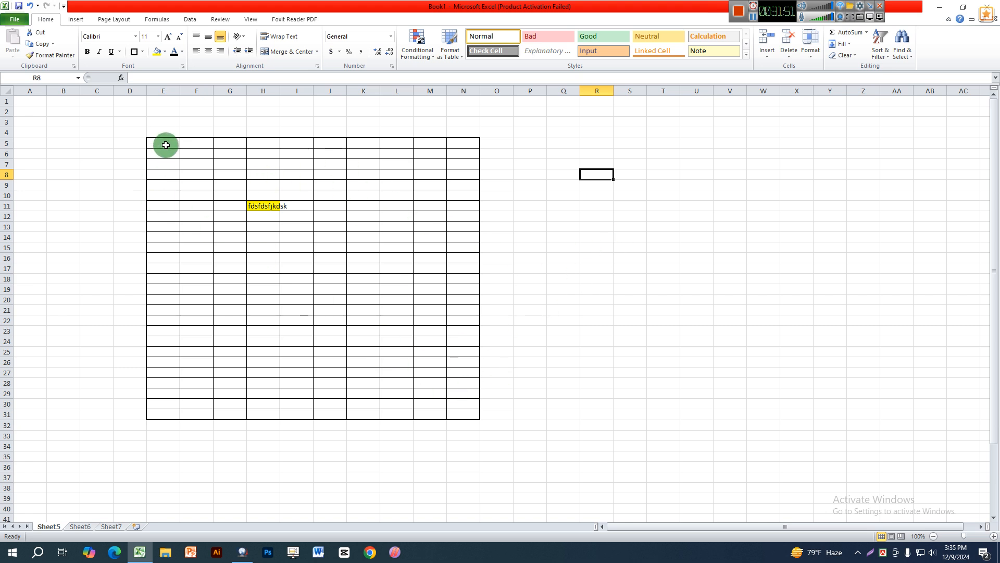
Step: Merge and center cells H11:I11 so the yellow cell's text spans both columns
{"action": "left_click_drag", "start_coordinate": [163, 143], "coordinate": [164, 151]}
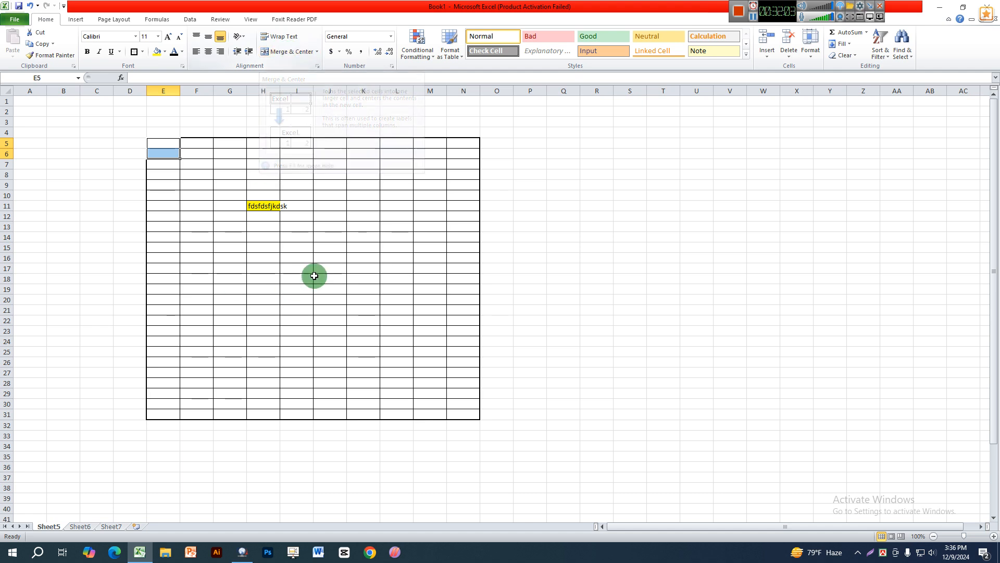
{"action": "left_click", "coordinate": [188, 215]}
{"action": "left_click", "coordinate": [269, 207]}
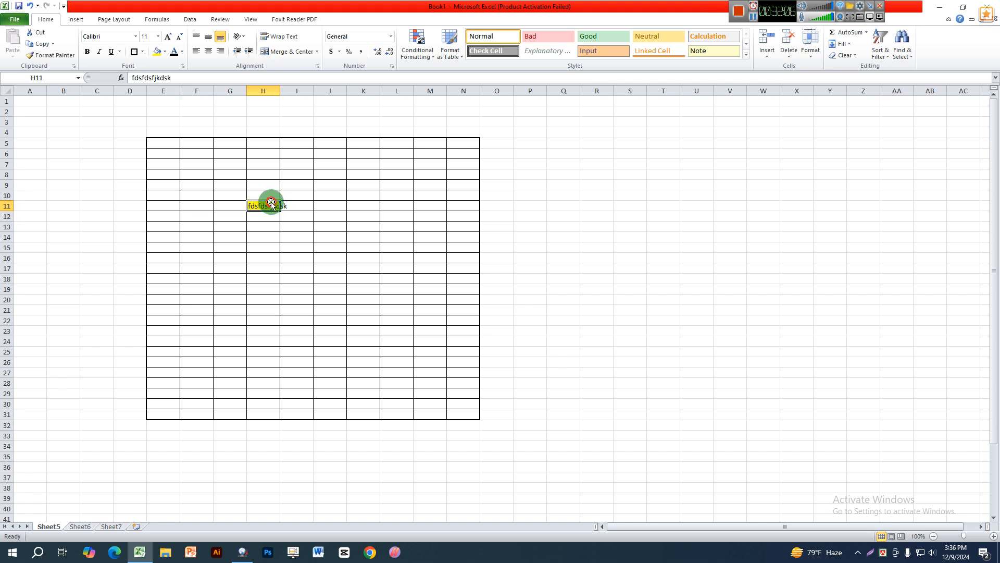
{"action": "left_click", "coordinate": [298, 208]}
{"action": "left_click_drag", "start_coordinate": [264, 206], "coordinate": [291, 206]}
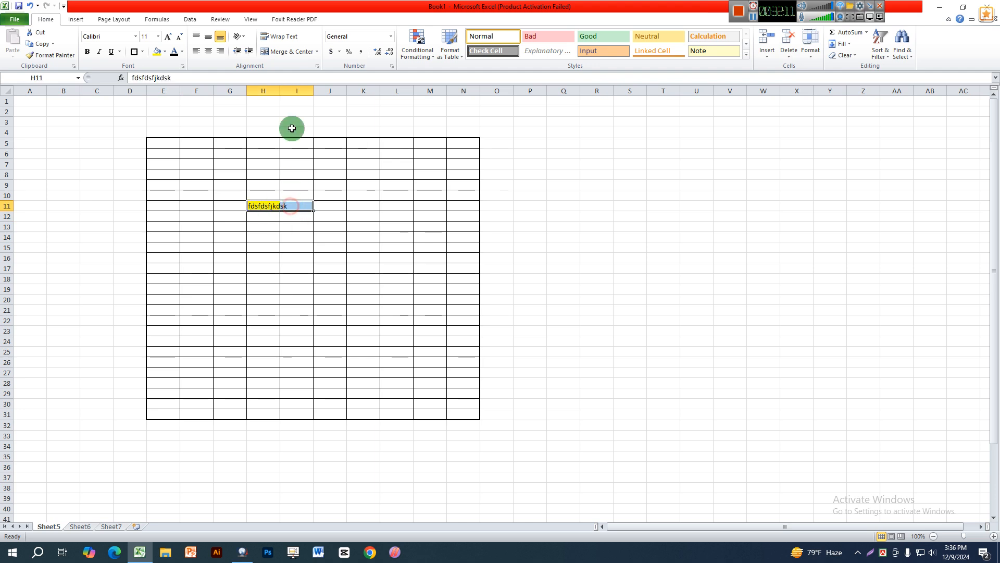
{"action": "left_click", "coordinate": [288, 51]}
{"action": "left_click", "coordinate": [322, 205]}
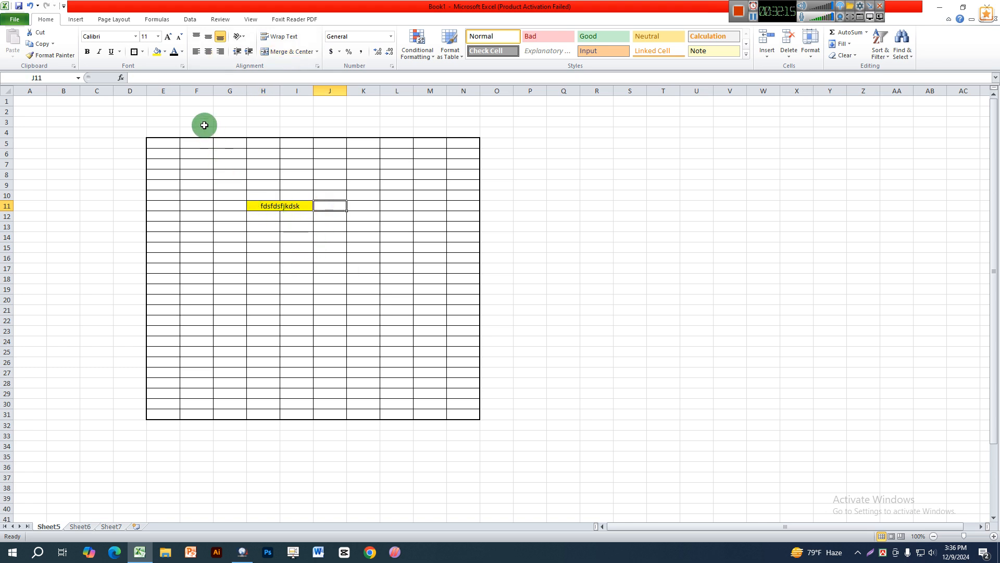
Step: Widen column E slightly, and try a taller row 5 before undoing that height change
{"action": "mouse_move", "coordinate": [180, 90]}
{"action": "left_mouse_down"}
{"action": "mouse_move", "coordinate": [200, 93]}
{"action": "mouse_move", "coordinate": [191, 92]}
{"action": "left_mouse_up"}
{"action": "mouse_move", "coordinate": [5, 149]}
{"action": "left_mouse_down"}
{"action": "mouse_move", "coordinate": [7, 178]}
{"action": "mouse_move", "coordinate": [4, 156]}
{"action": "left_mouse_up"}
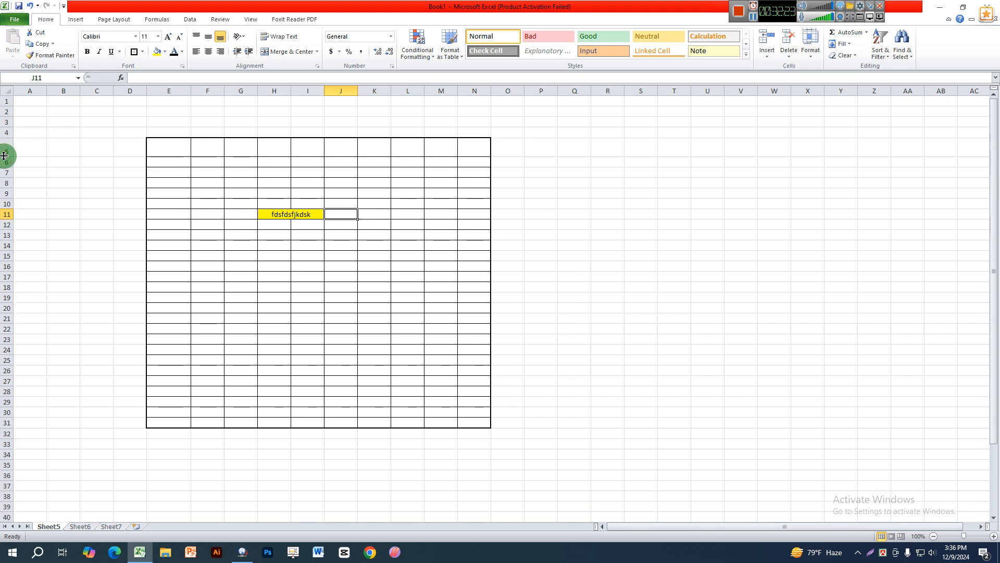
{"action": "key", "text": "ctrl+z"}
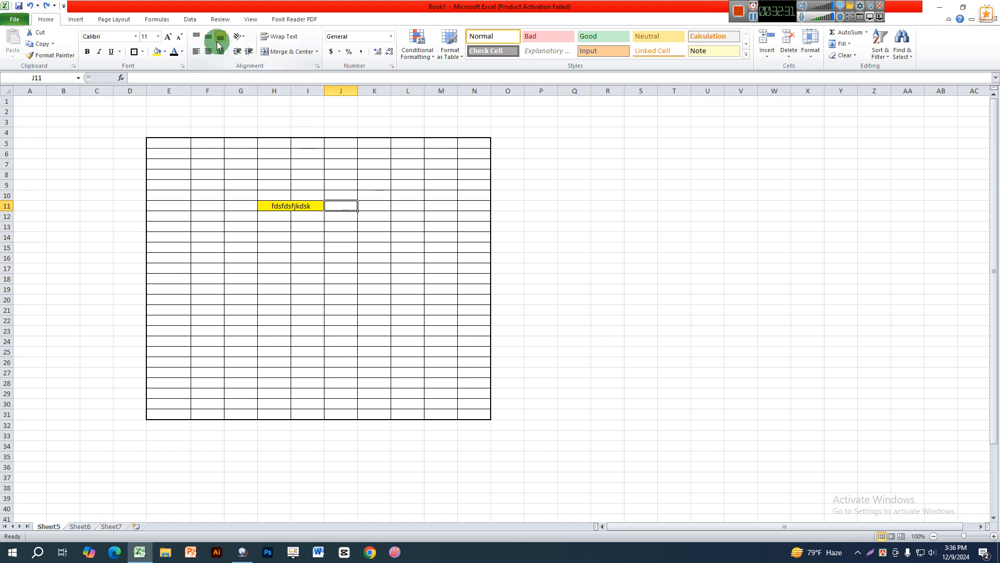
Step: Make row 11 much taller and try middle, top, left and center alignment on the merged yellow cell's text
{"action": "left_click", "coordinate": [317, 165]}
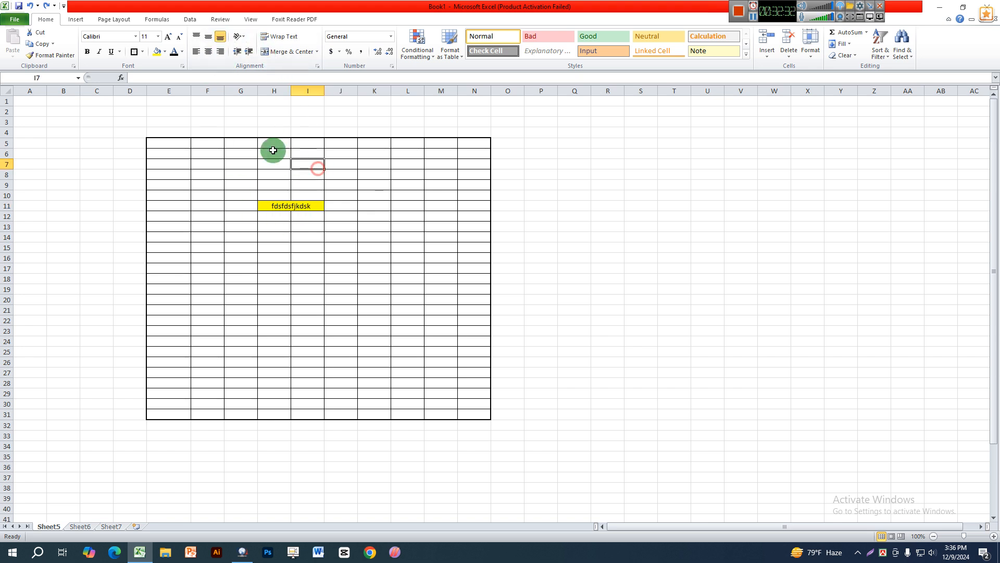
{"action": "left_click", "coordinate": [299, 205]}
{"action": "left_click_drag", "start_coordinate": [9, 211], "coordinate": [8, 261]}
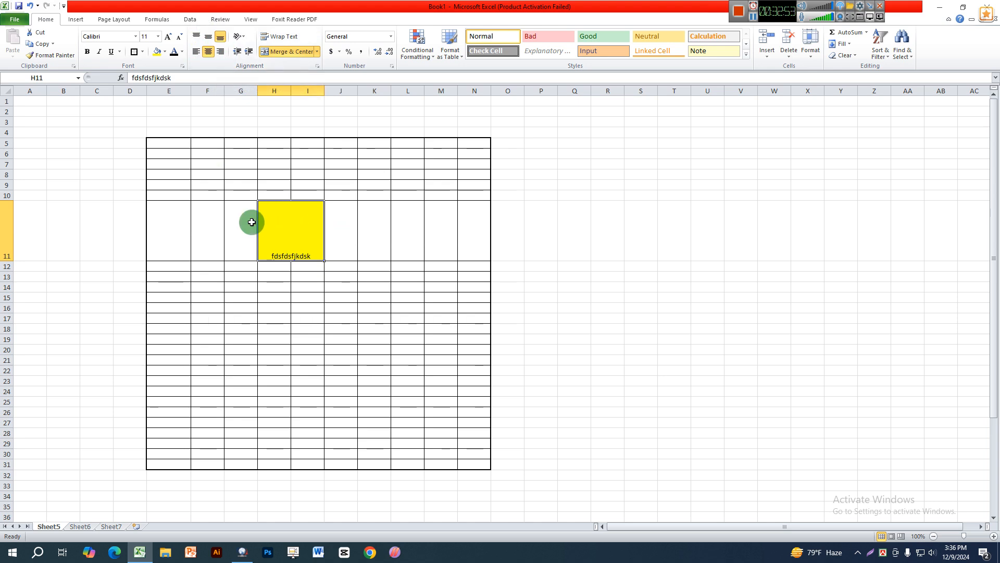
{"action": "left_click", "coordinate": [209, 37]}
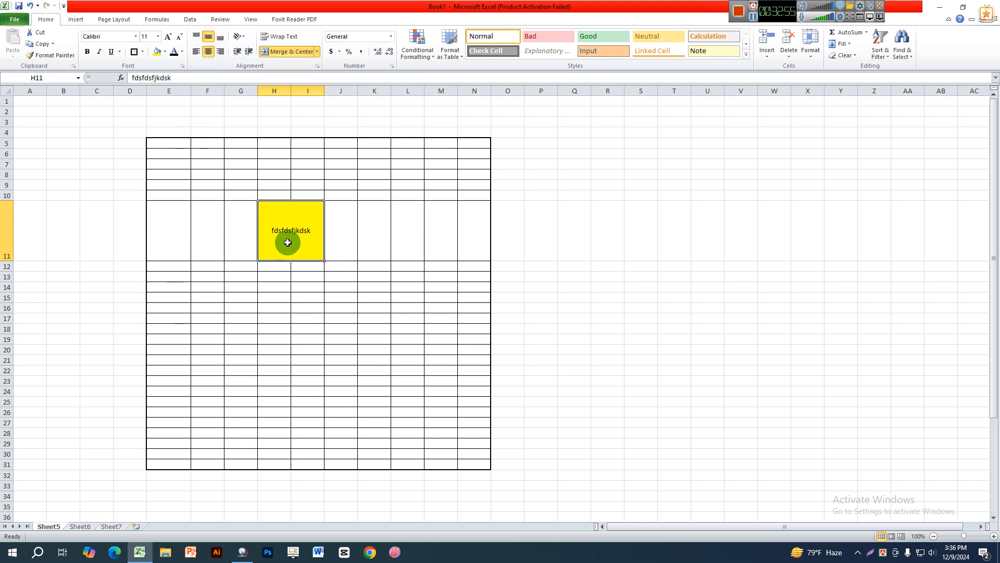
{"action": "left_click", "coordinate": [195, 37]}
{"action": "left_click", "coordinate": [208, 37]}
{"action": "left_click", "coordinate": [196, 53]}
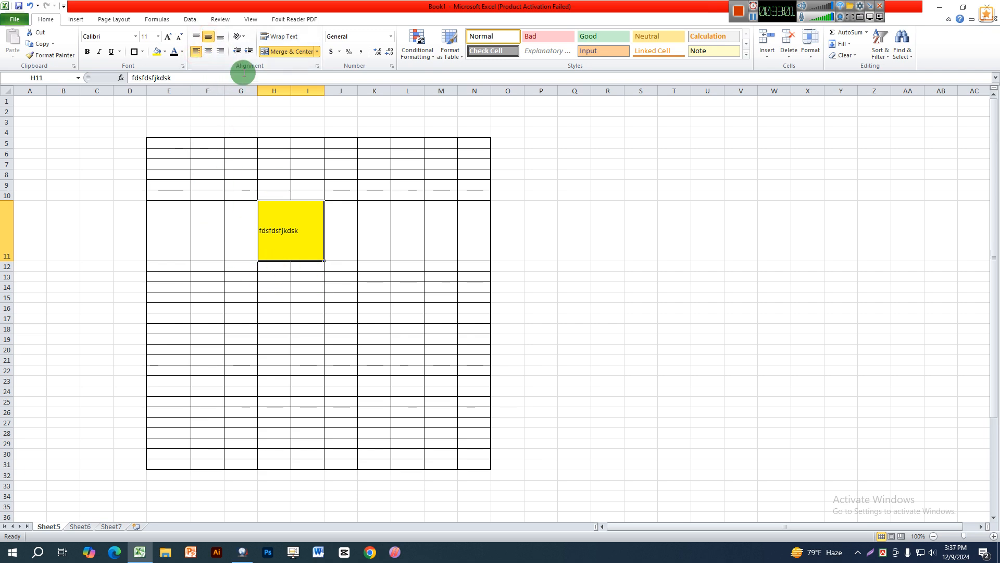
{"action": "left_click", "coordinate": [210, 52]}
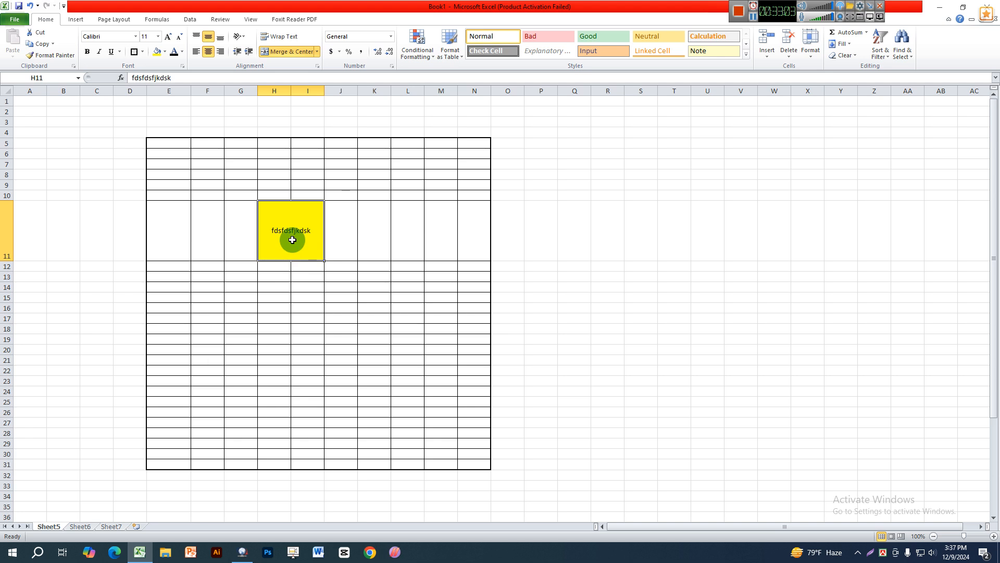
Step: Undo the text alignment changes, the taller row 11 and the wider column E
{"action": "key", "text": "ctrl+z"}
{"action": "key", "text": "ctrl+z"}
{"action": "key", "text": "ctrl+z"}
{"action": "key", "text": "ctrl+z"}
{"action": "key", "text": "ctrl+z"}
{"action": "key", "text": "ctrl+z"}
{"action": "left_click", "coordinate": [512, 152]}
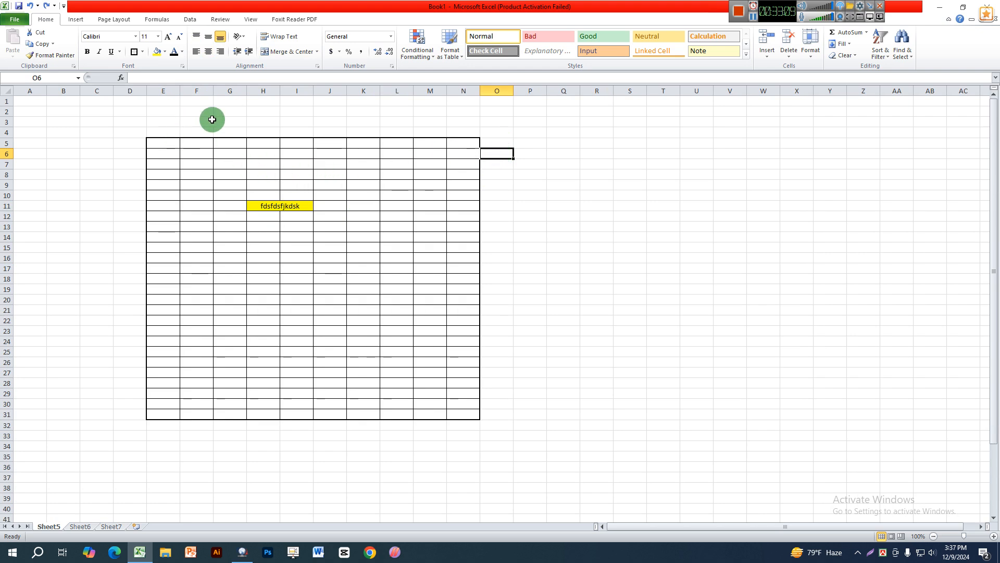
Step: Enter the sample texts "sdhfjhhhhhhhhh" in Q11, "jsdhfjd" in R11 and "hjsdhdhdhdhdhdhdhdhdhj" in S11
{"action": "left_click", "coordinate": [570, 203]}
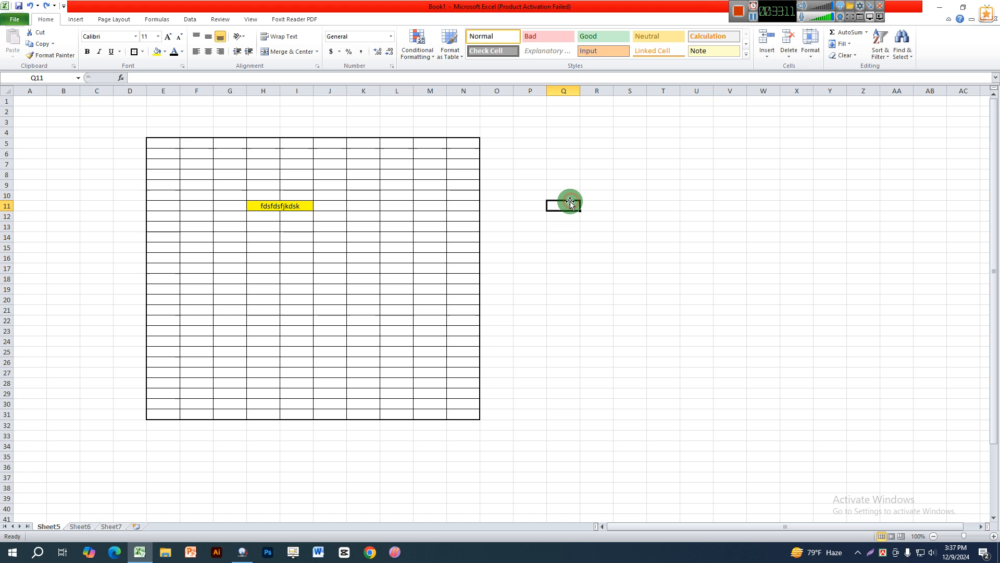
{"action": "type", "text": "sdhfjhhhhhhhhh"}
{"action": "key", "text": "Tab"}
{"action": "type", "text": "jsdhfjd"}
{"action": "key", "text": "Tab"}
{"action": "type", "text": "hj"}
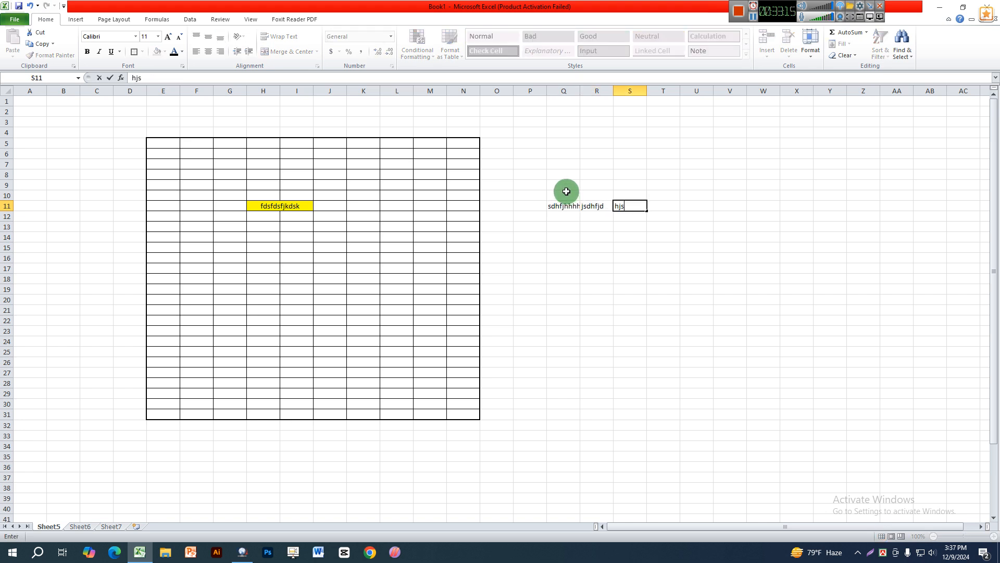
{"action": "type", "text": "sdhdhdhdhdhdhdhdhdhj"}
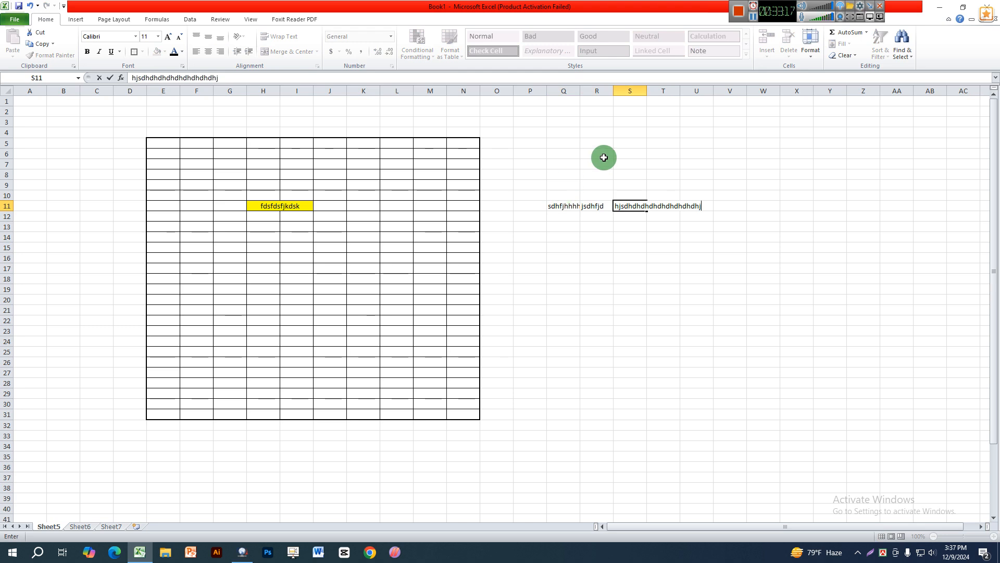
{"action": "left_click", "coordinate": [598, 268]}
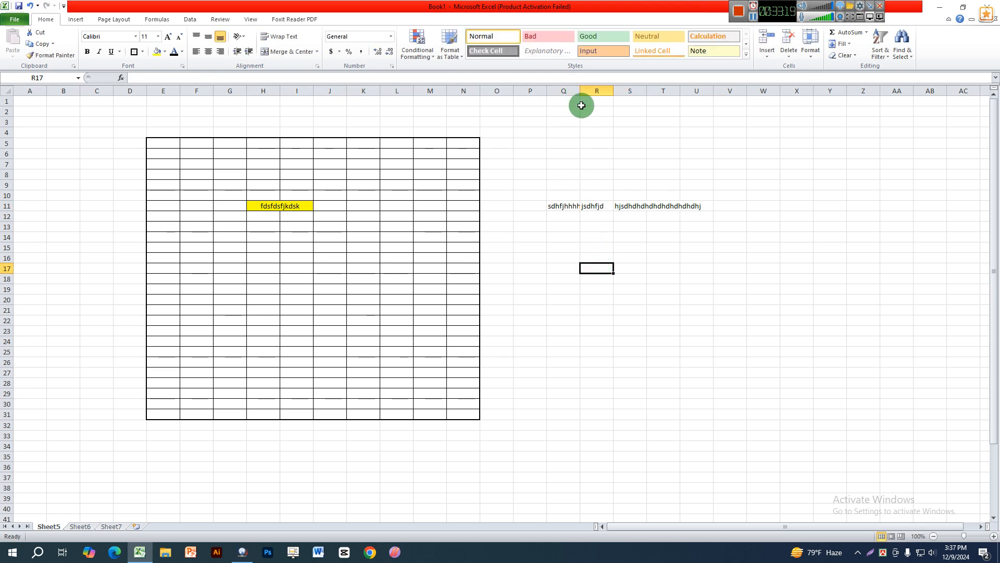
{"action": "left_click", "coordinate": [563, 206]}
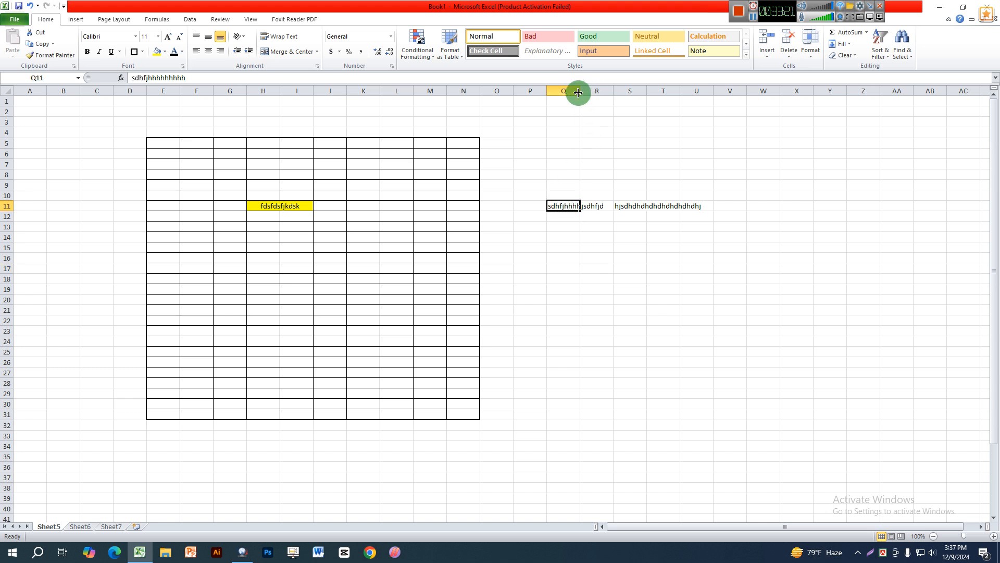
{"action": "left_click_drag", "start_coordinate": [563, 218], "coordinate": [563, 232]}
{"action": "left_click", "coordinate": [559, 254]}
{"action": "left_click", "coordinate": [560, 319]}
{"action": "left_click", "coordinate": [560, 372]}
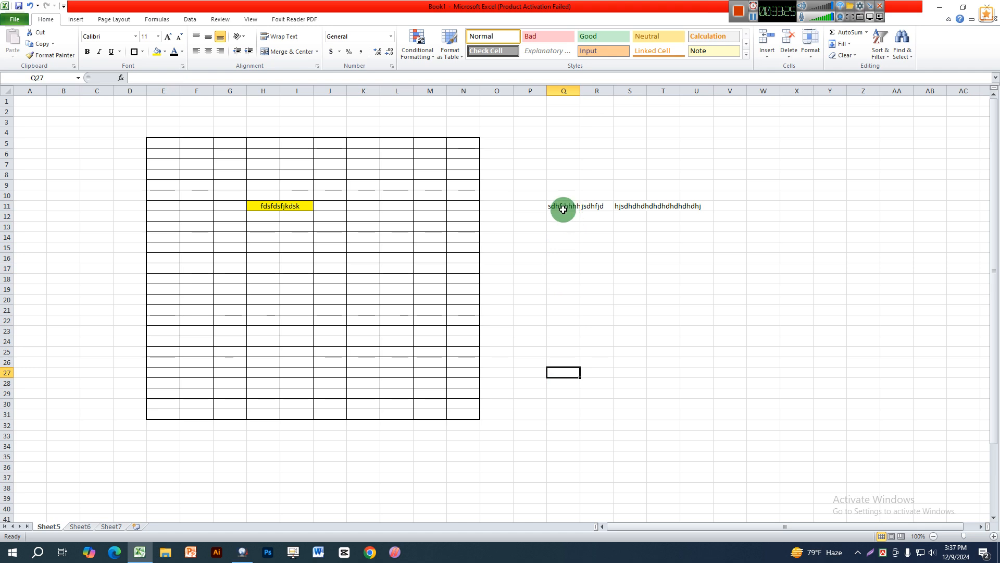
Step: Widen column Q by hand, and autofit columns Q, R and S to the texts in row 11
{"action": "left_click_drag", "start_coordinate": [580, 91], "coordinate": [610, 94]}
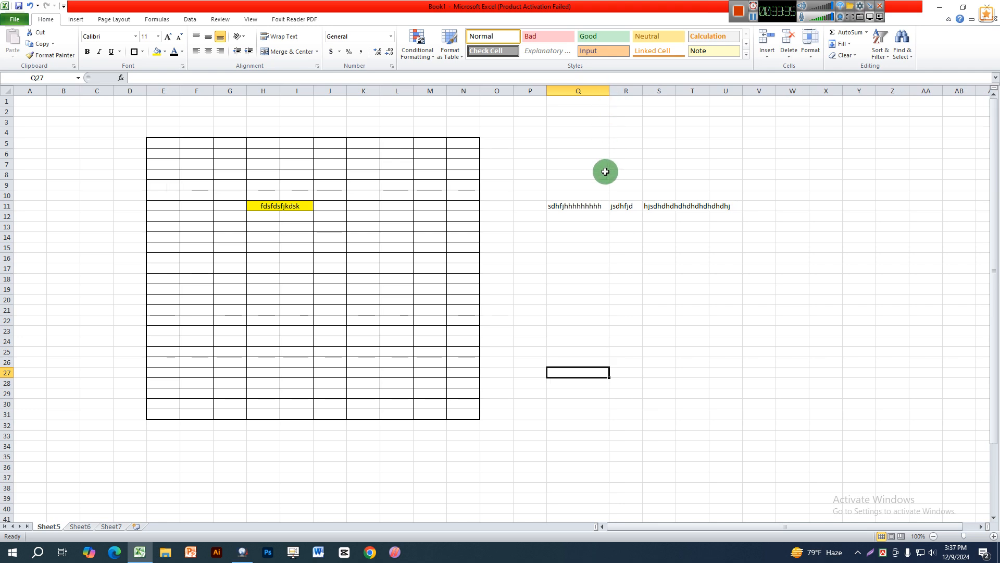
{"action": "double_click", "coordinate": [609, 92]}
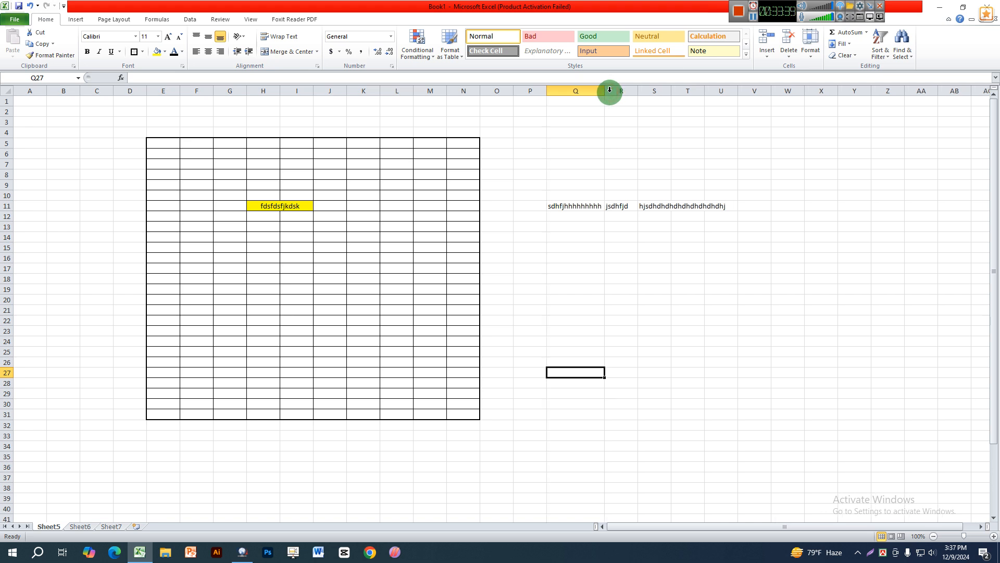
{"action": "double_click", "coordinate": [637, 92]}
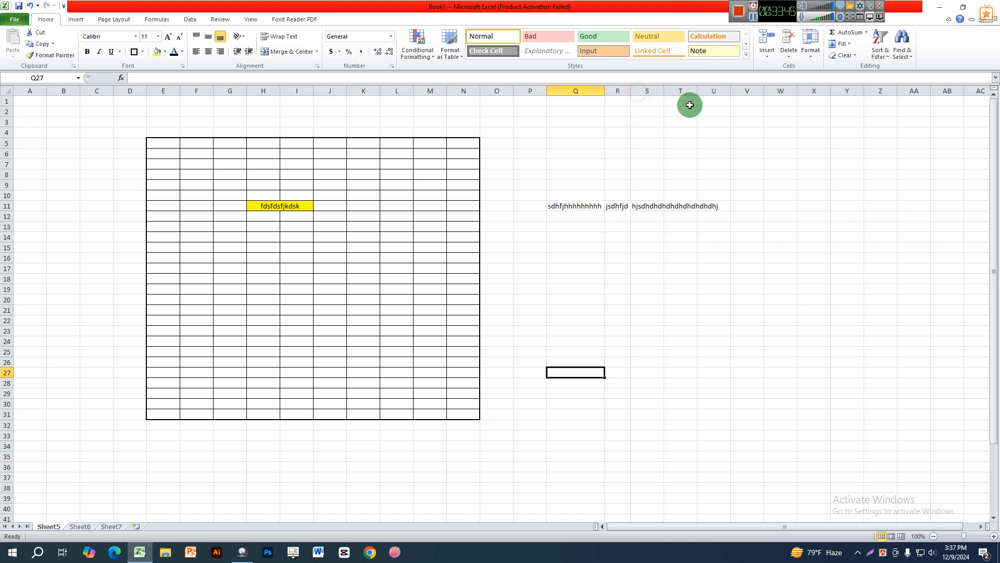
{"action": "double_click", "coordinate": [663, 87]}
{"action": "left_click", "coordinate": [643, 206]}
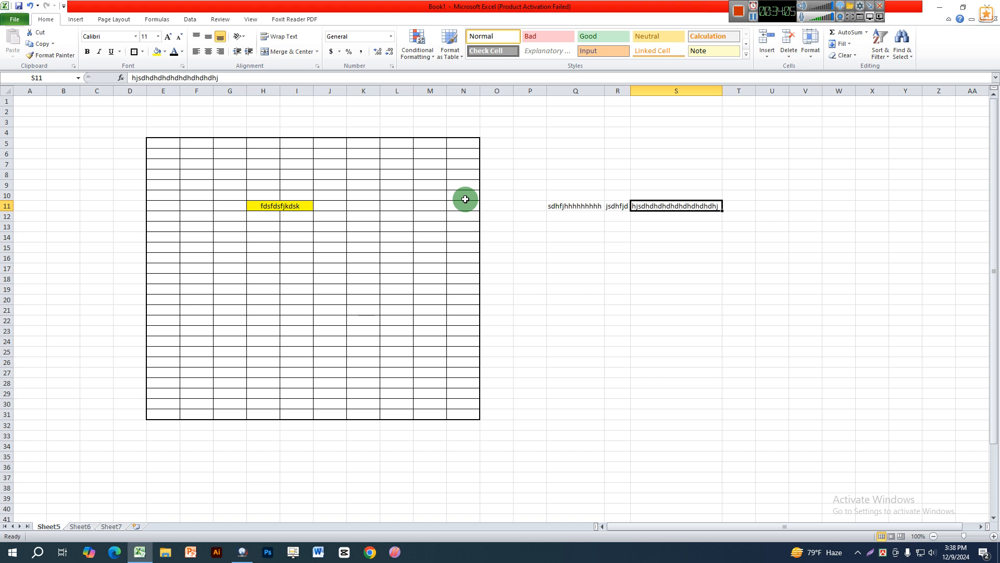
Step: Narrow column Q slightly and reduce column S to about half its width
{"action": "left_click", "coordinate": [560, 208]}
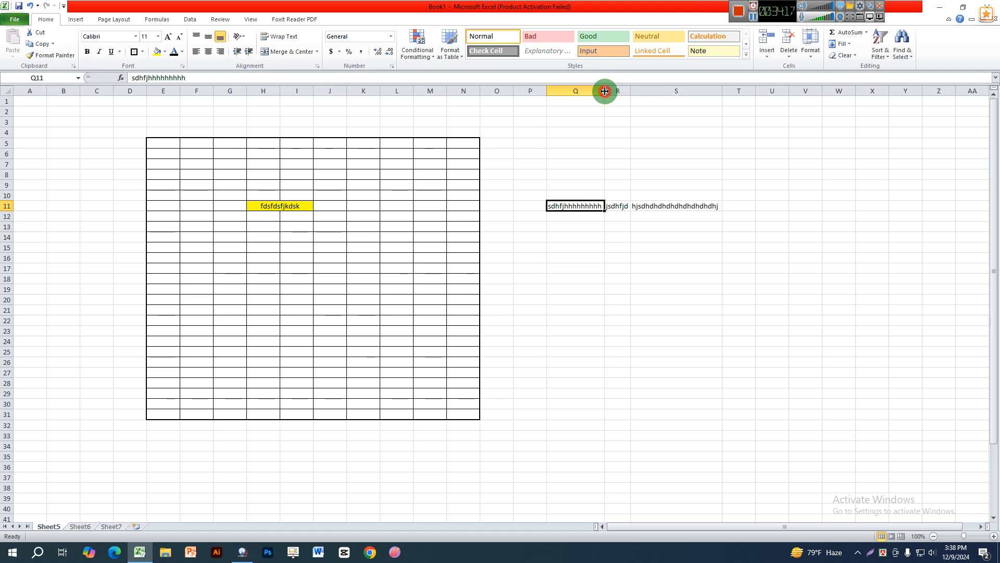
{"action": "left_click_drag", "start_coordinate": [603, 90], "coordinate": [590, 91]}
{"action": "left_click_drag", "start_coordinate": [708, 91], "coordinate": [663, 95]}
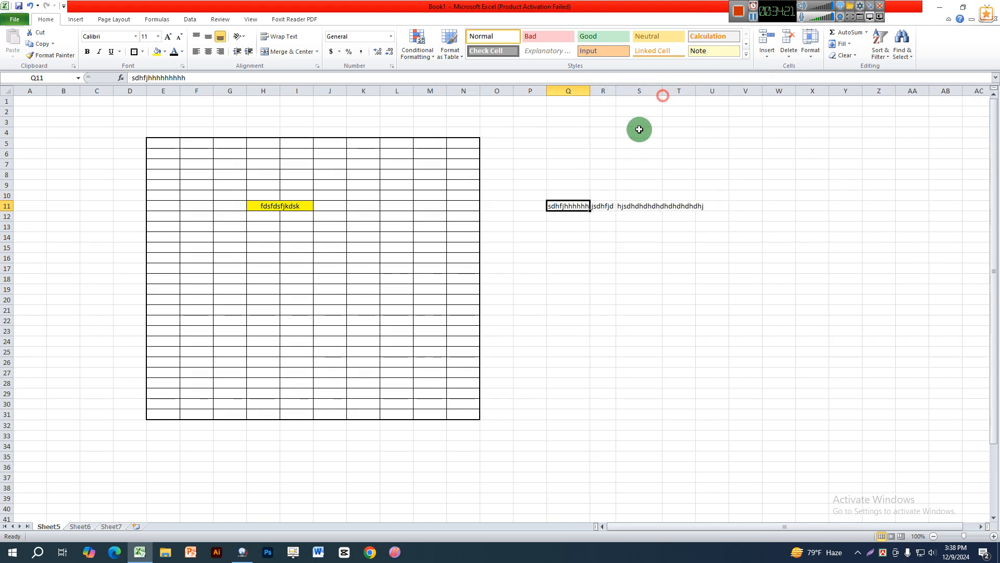
{"action": "left_click", "coordinate": [637, 216]}
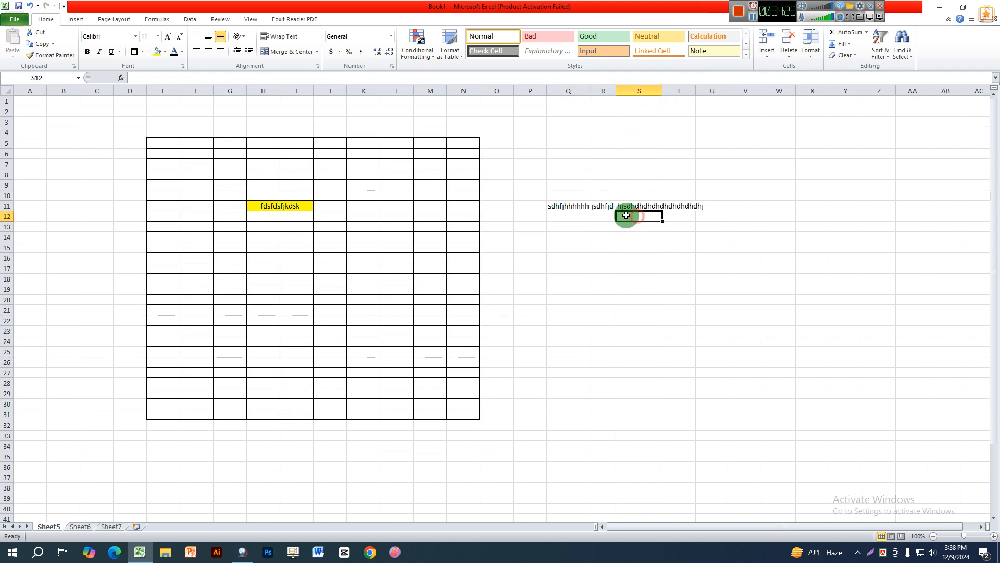
Step: Enter the sample texts "sdsf", "dfsd", "sdfs" and "sdffffffffffdsssssssss" down column Q in cells Q12 to Q15
{"action": "left_click", "coordinate": [568, 215]}
{"action": "type", "text": "sdsf"}
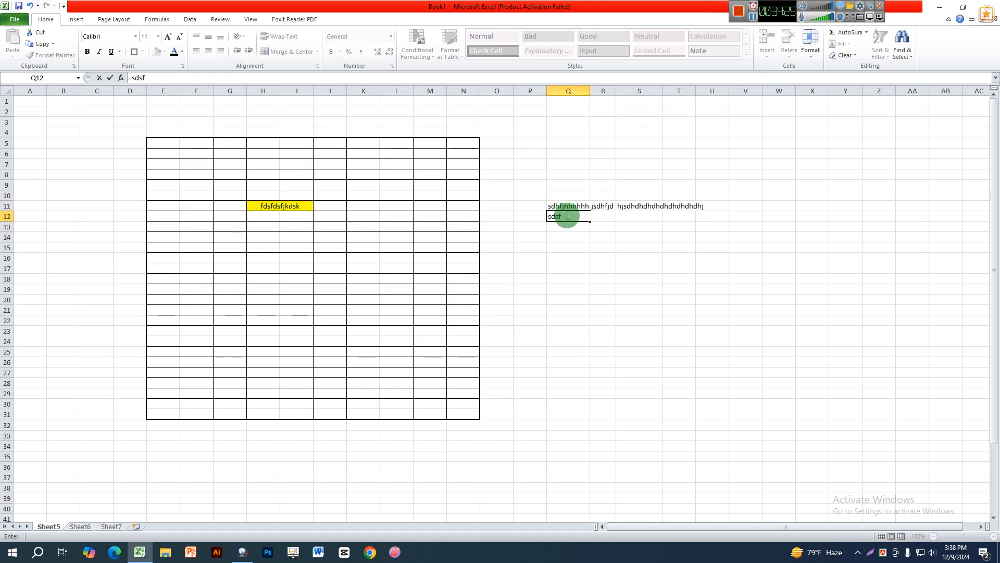
{"action": "key", "text": "Return"}
{"action": "type", "text": "dfsd"}
{"action": "key", "text": "Return"}
{"action": "type", "text": "sdfs"}
{"action": "key", "text": "Return"}
{"action": "type", "text": "sdffffffffffdsssssssss"}
{"action": "key", "text": "Return"}
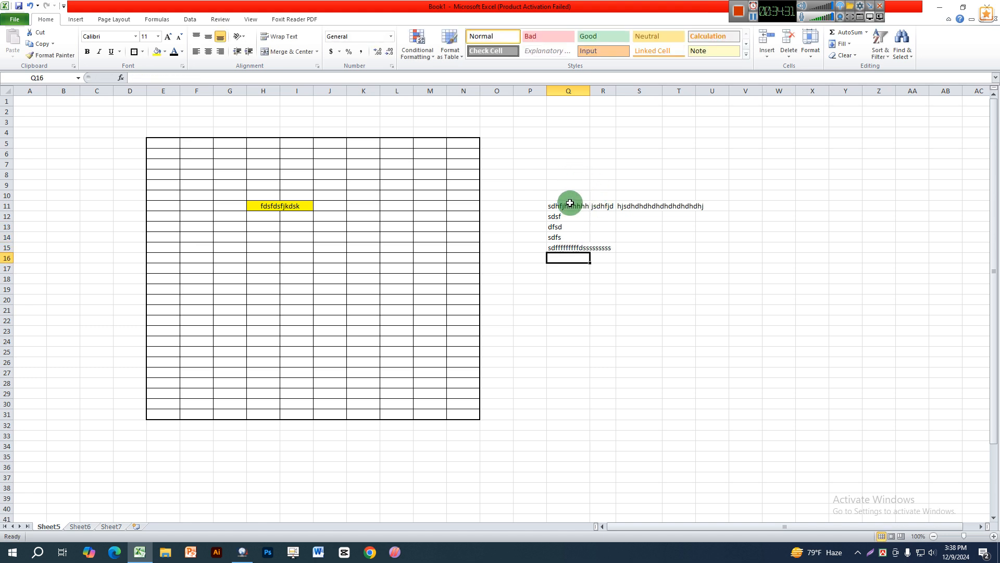
Step: Autofit column Q to its longest text, the entry in Q15
{"action": "left_click", "coordinate": [574, 204]}
{"action": "left_click", "coordinate": [582, 249]}
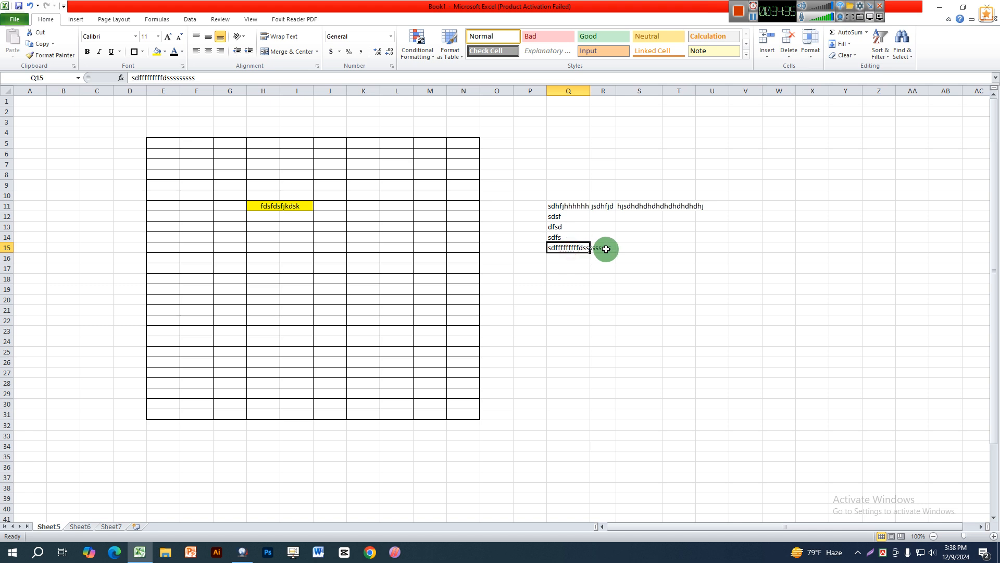
{"action": "double_click", "coordinate": [590, 91]}
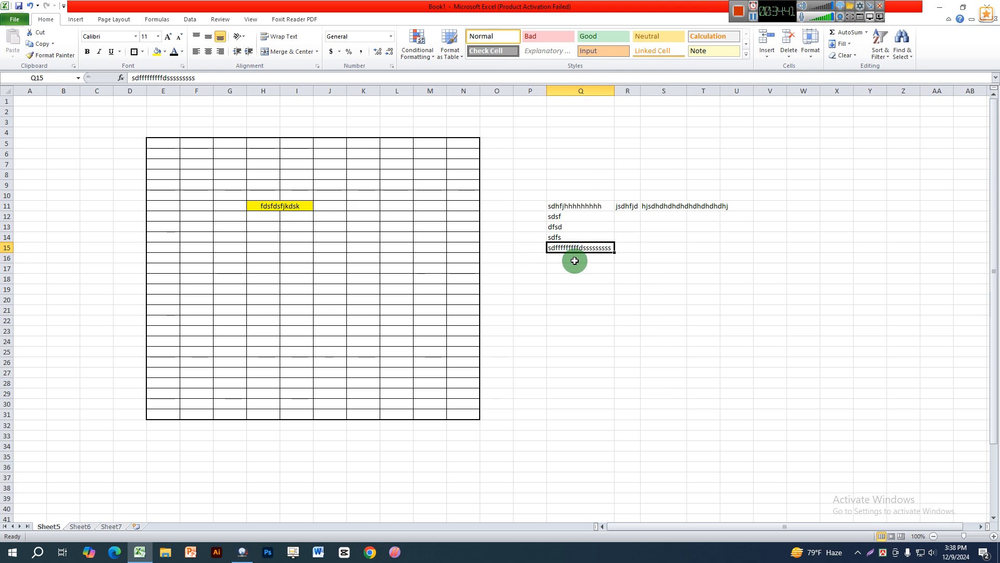
Step: Clear all the sample texts beside the bordered table by deleting the contents of P8:U21
{"action": "left_click", "coordinate": [610, 183]}
{"action": "left_click_drag", "start_coordinate": [529, 175], "coordinate": [729, 309]}
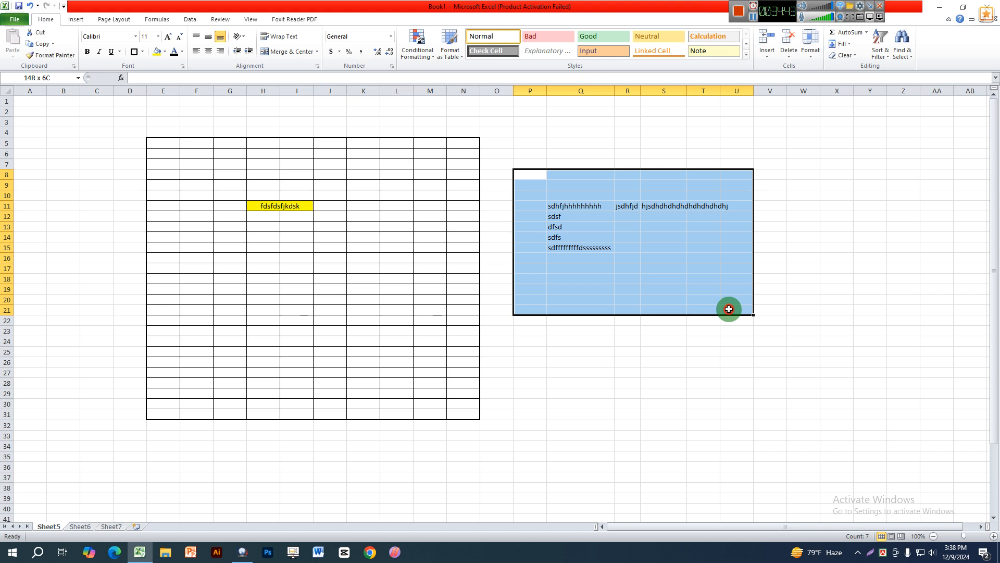
{"action": "key", "text": "Delete"}
{"action": "left_click", "coordinate": [833, 250]}
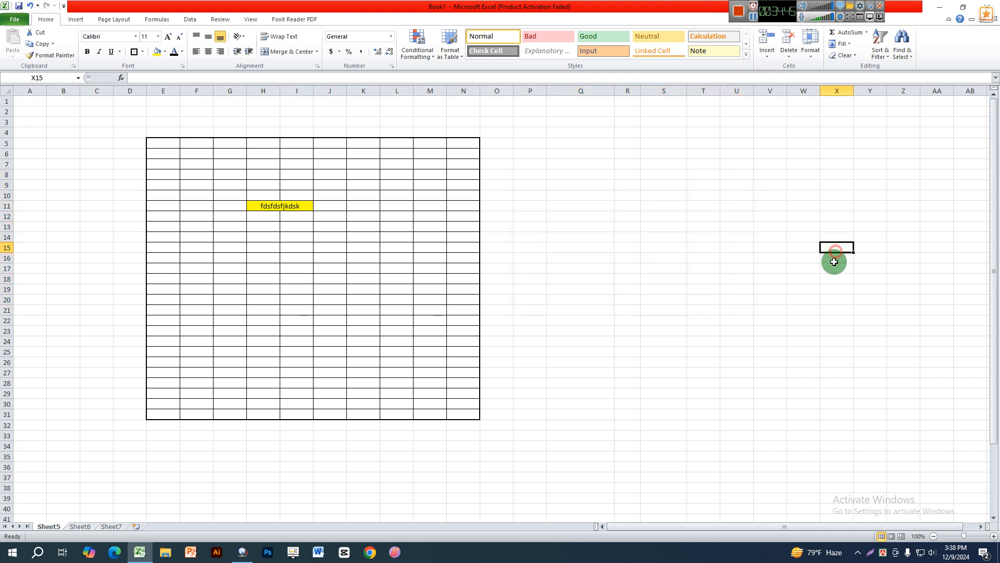
Step: Clear the sample text from the bordered table by deleting the contents of D4:O31, and switch to File Explorer
{"action": "left_click_drag", "start_coordinate": [156, 141], "coordinate": [465, 411]}
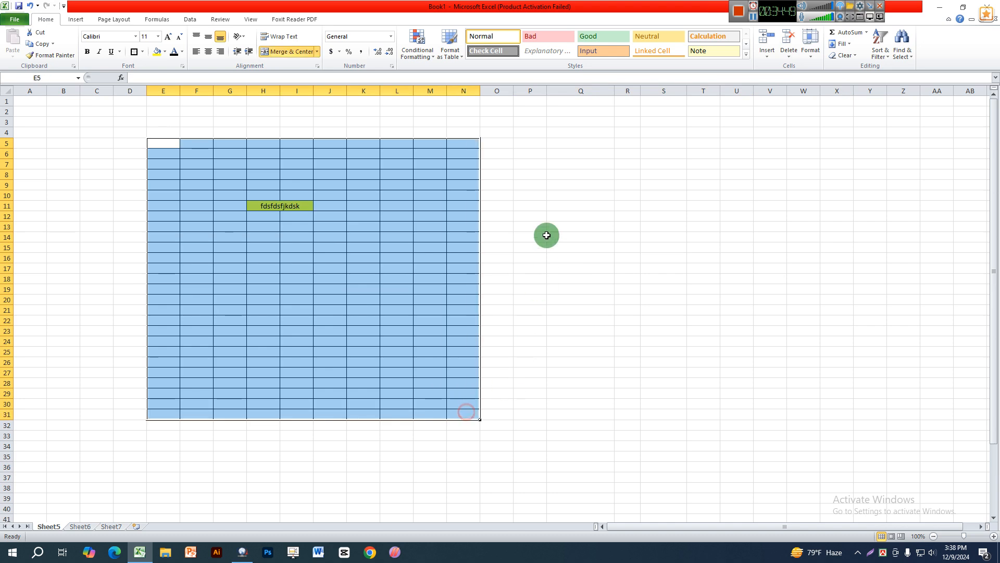
{"action": "left_click", "coordinate": [550, 216]}
{"action": "left_click_drag", "start_coordinate": [132, 132], "coordinate": [480, 415]}
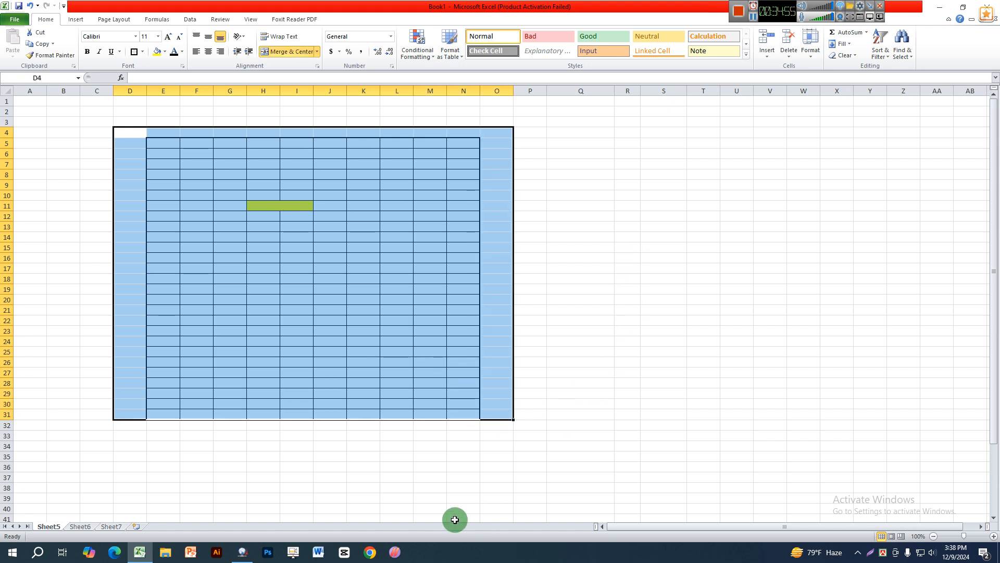
{"action": "left_click", "coordinate": [164, 553]}
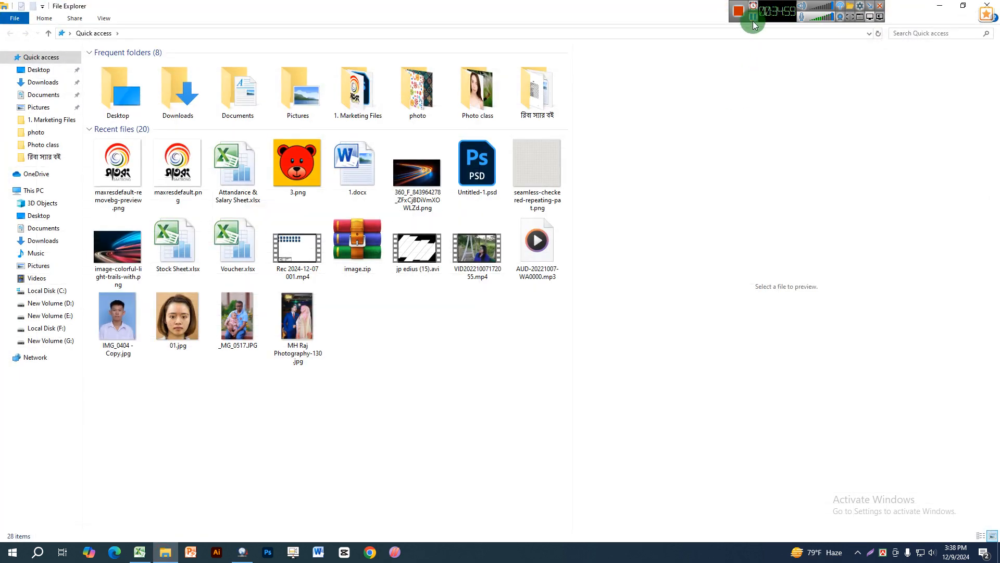